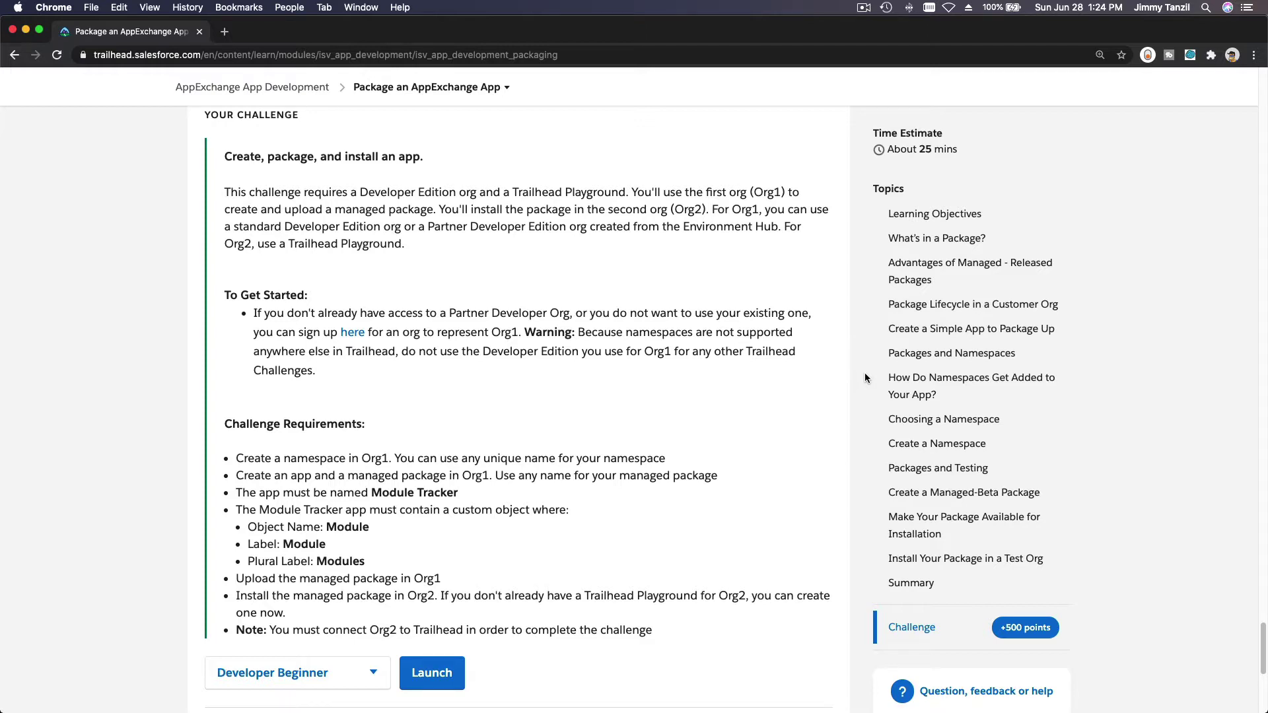
Step: Review the challenge requirements: app name Module Tracker, object Module, plural label Modules
scroll(865, 373, up, 5)
scroll(865, 372, down, 6)
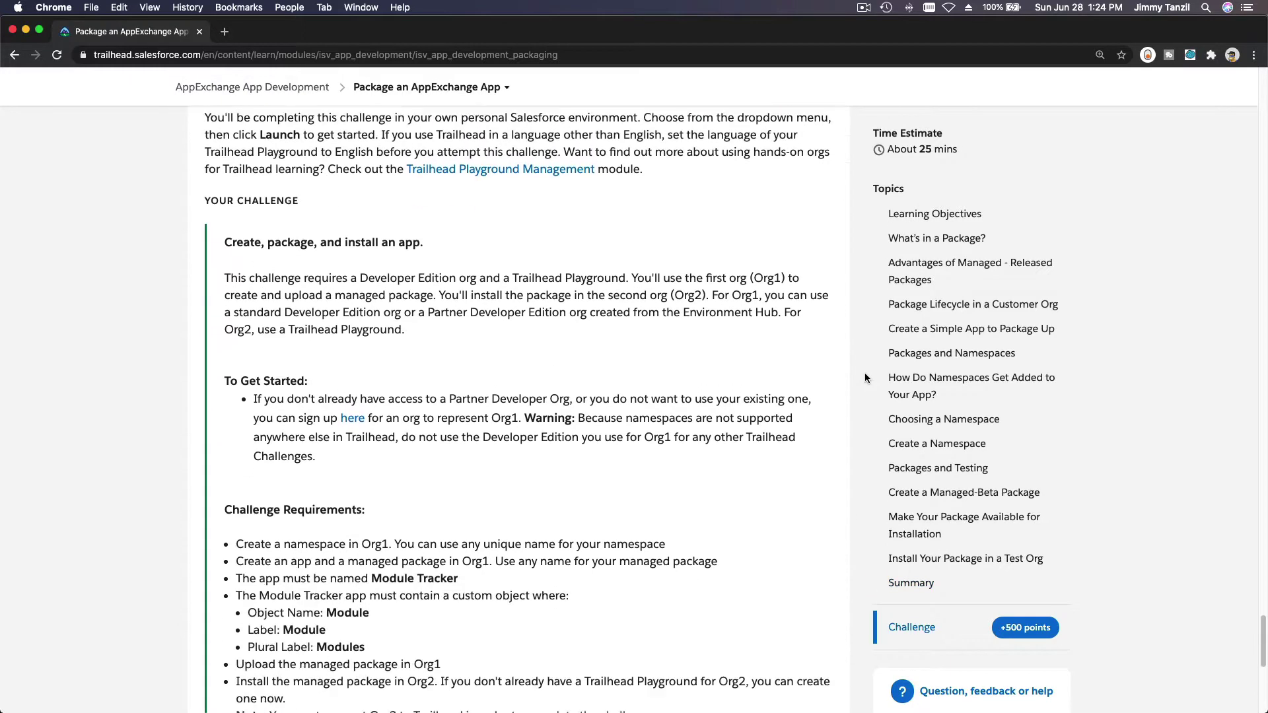
scroll(866, 374, down, 1)
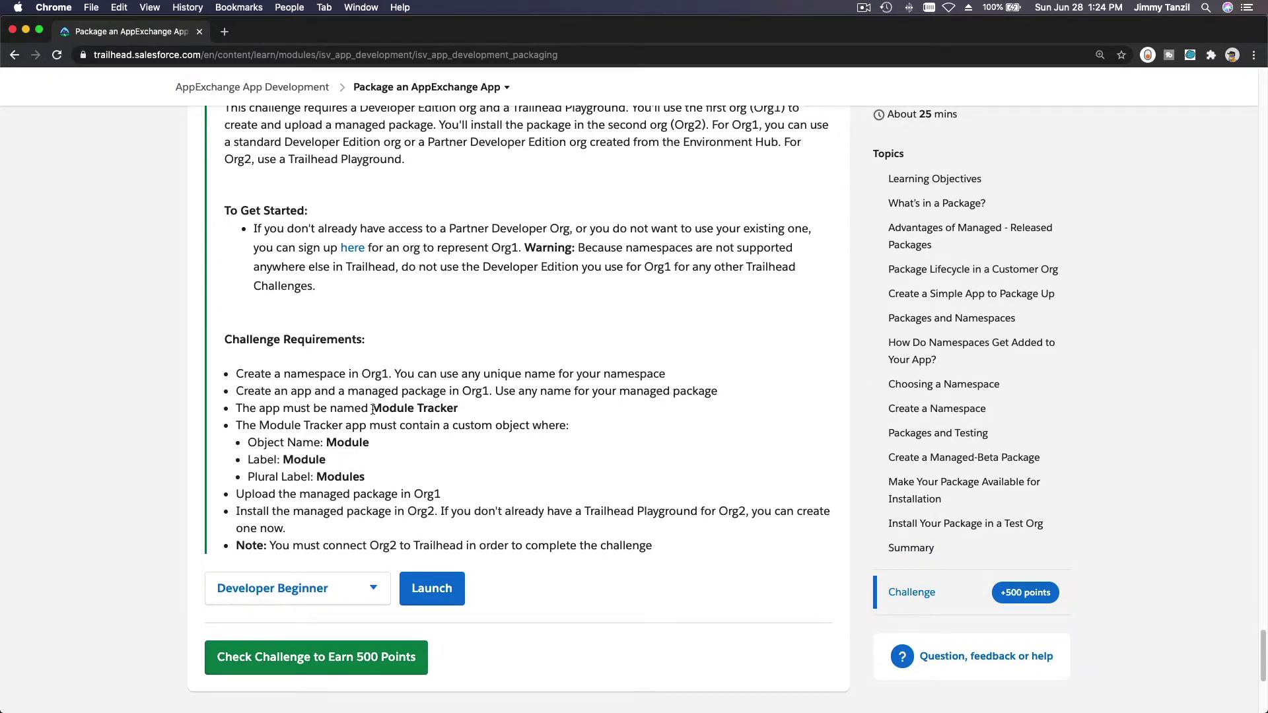
drag(372, 409, 455, 410)
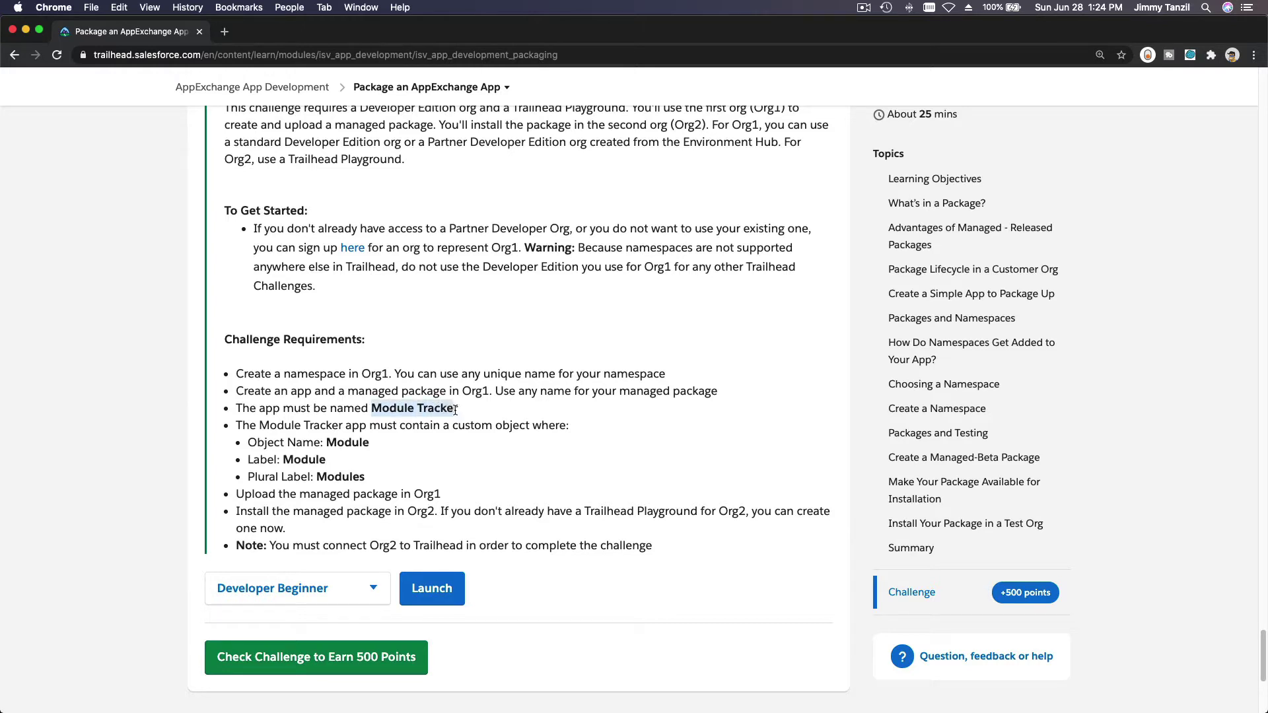
click(493, 408)
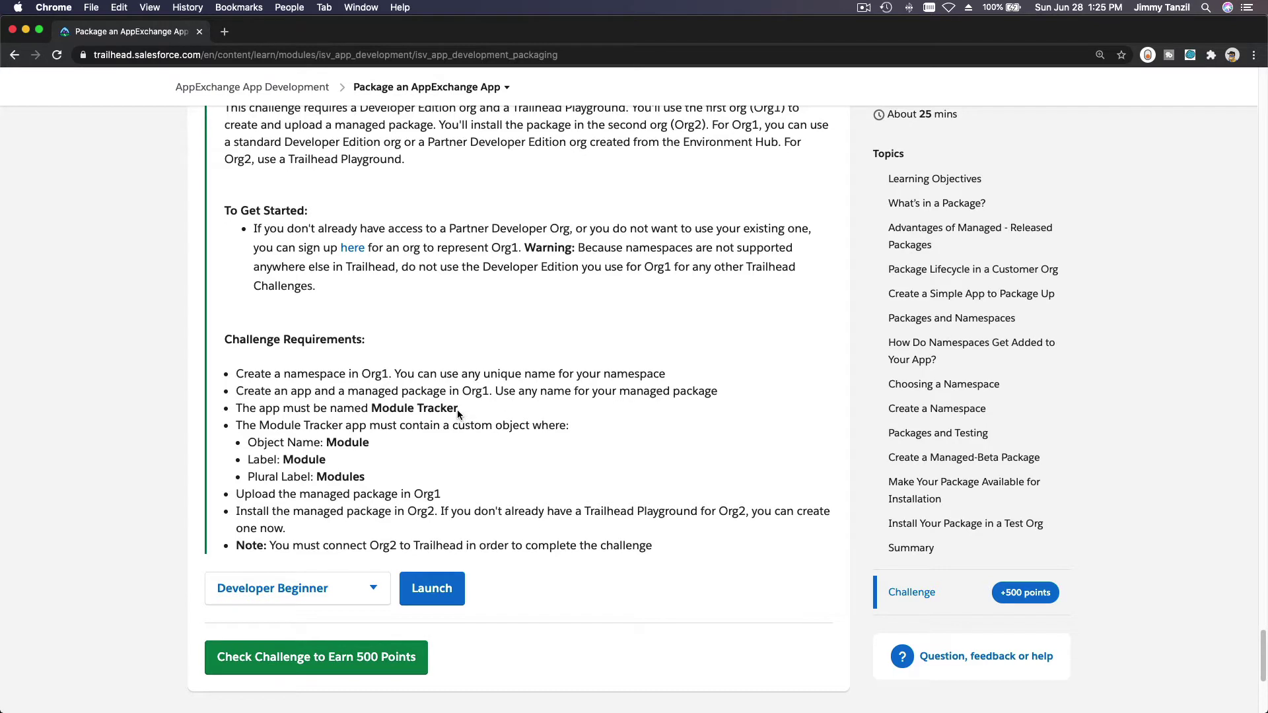
drag(457, 409, 374, 411)
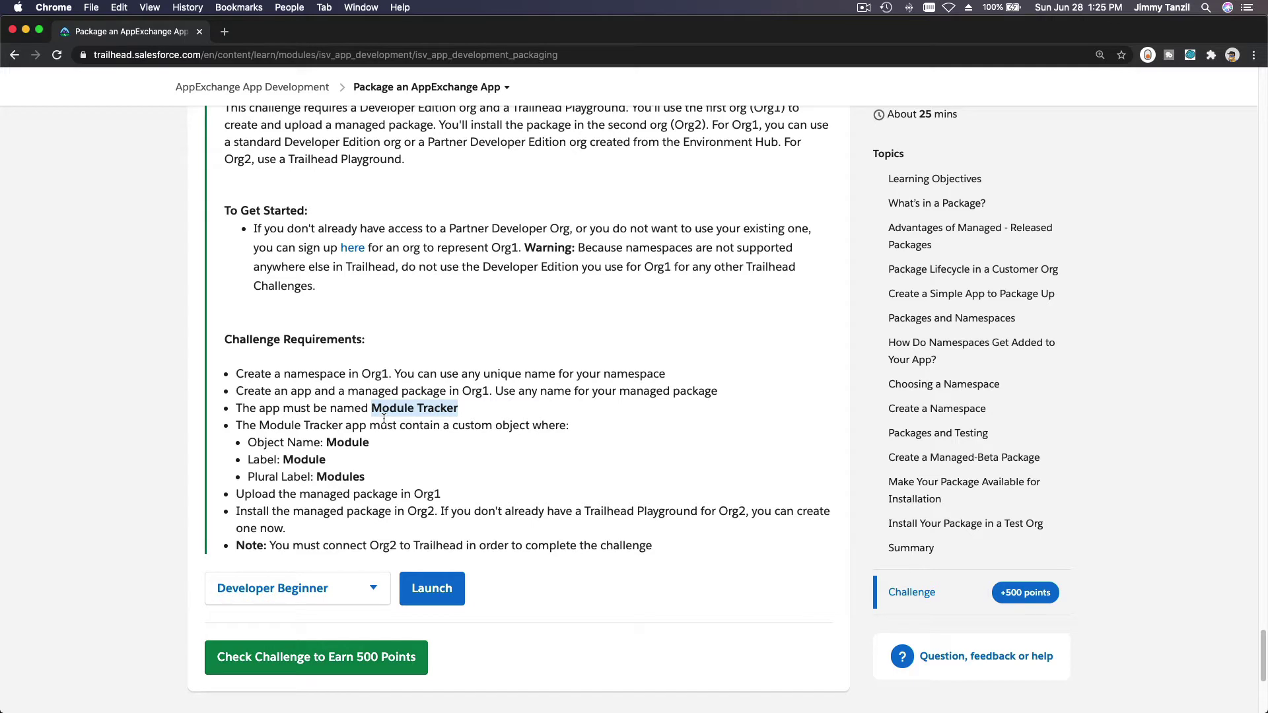
double_click(347, 444)
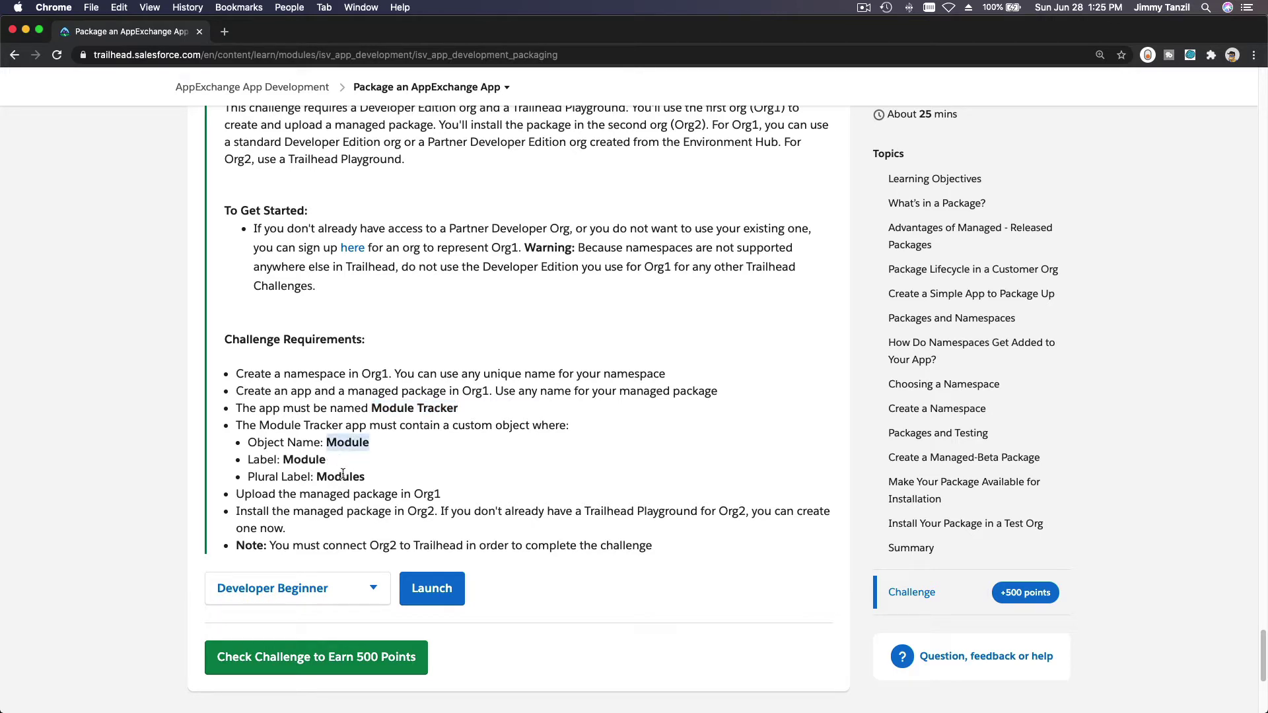
double_click(342, 477)
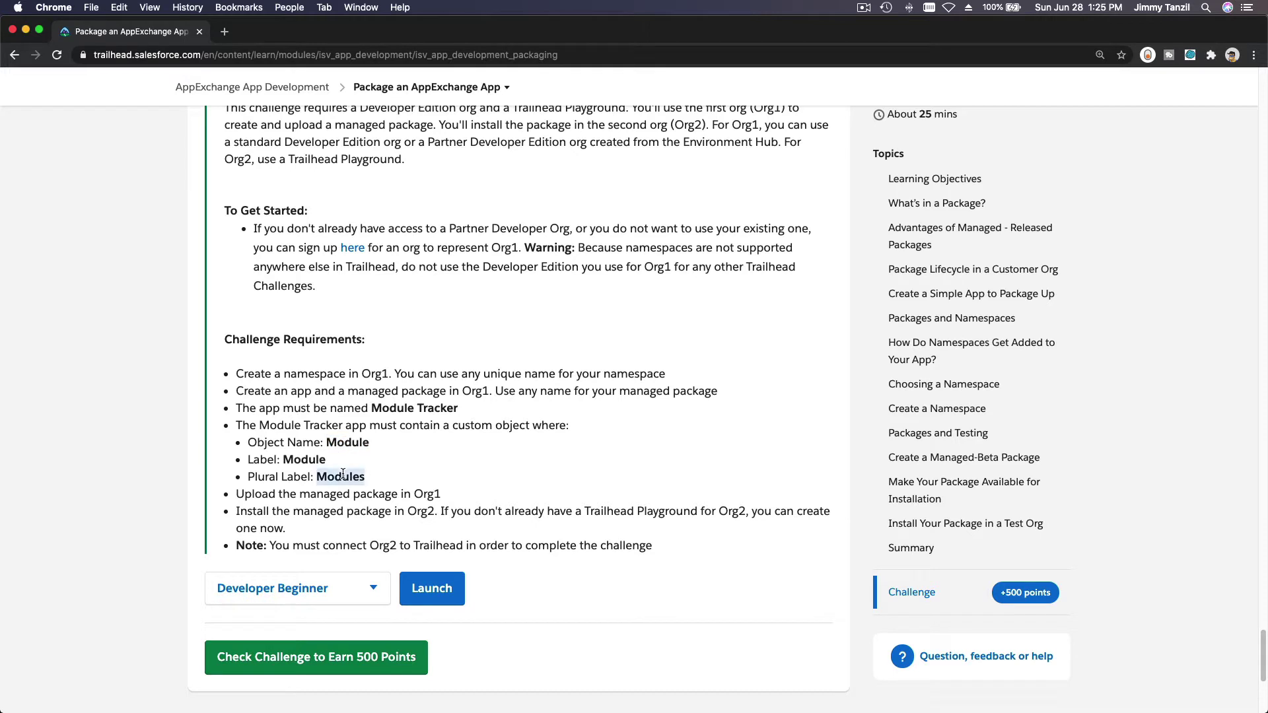
click(583, 528)
Step: Load the sown dev org's Salesforce Setup page in a new browser tab
click(224, 33)
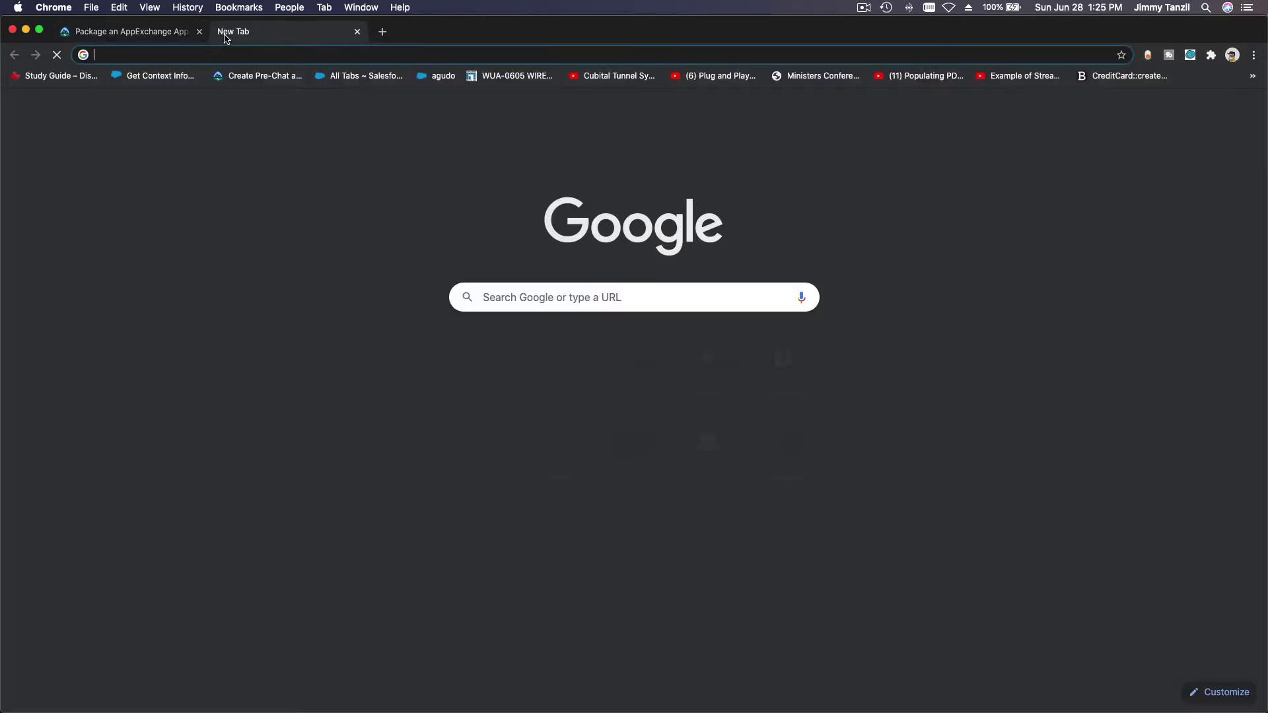
text(pde)
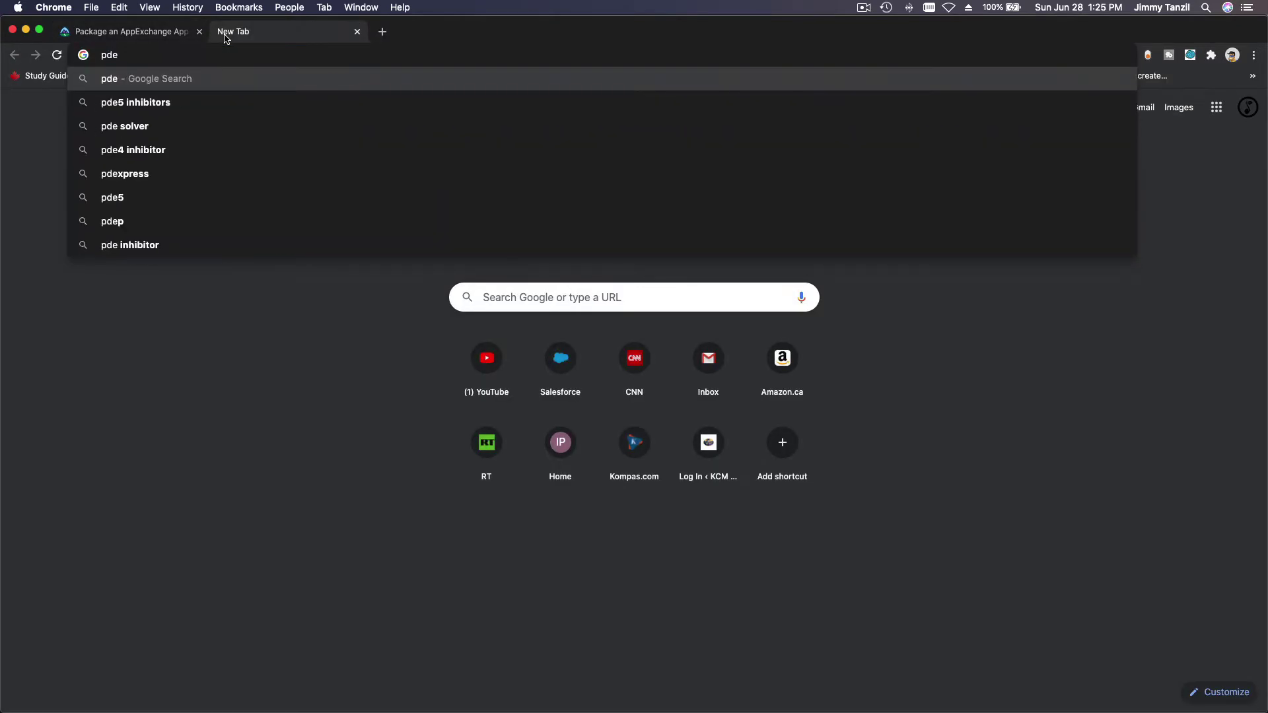
key(BackSpace)
key(BackSpace)
key(BackSpace)
text(sown)
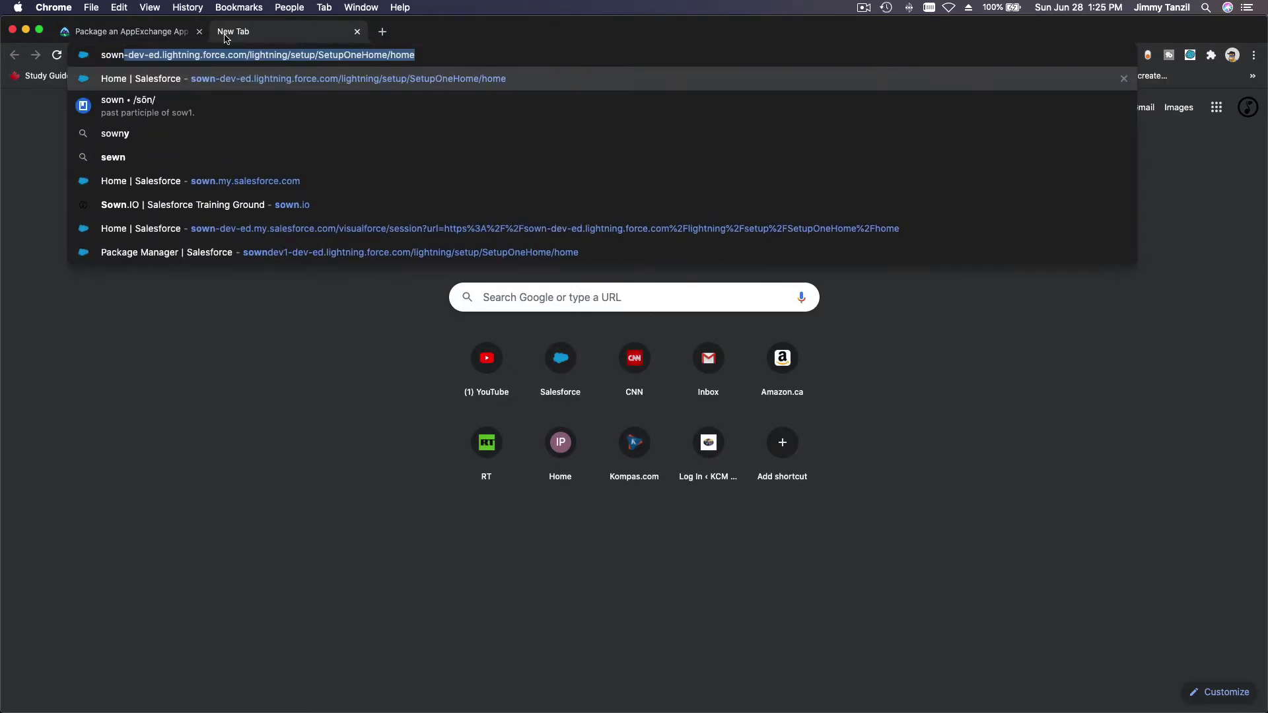
key(Return)
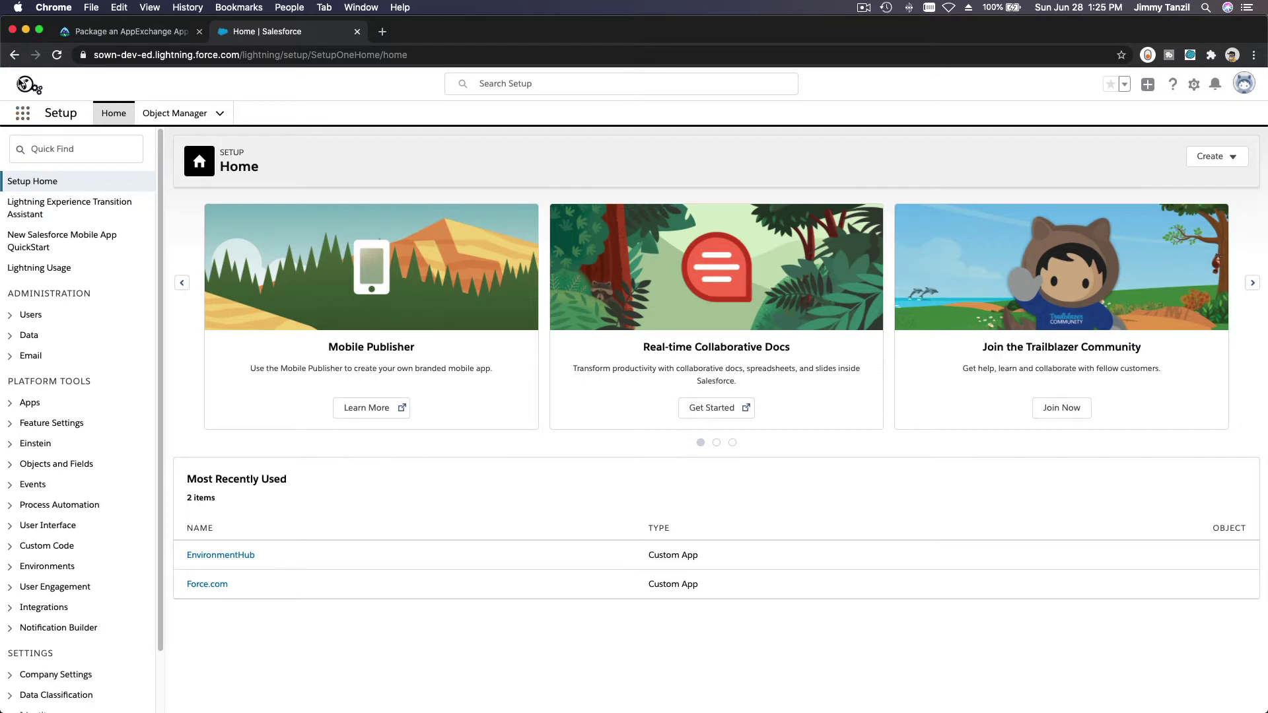
Step: Launch Environment Hub from the App Launcher by searching 'en' and show its hub member orgs
click(23, 114)
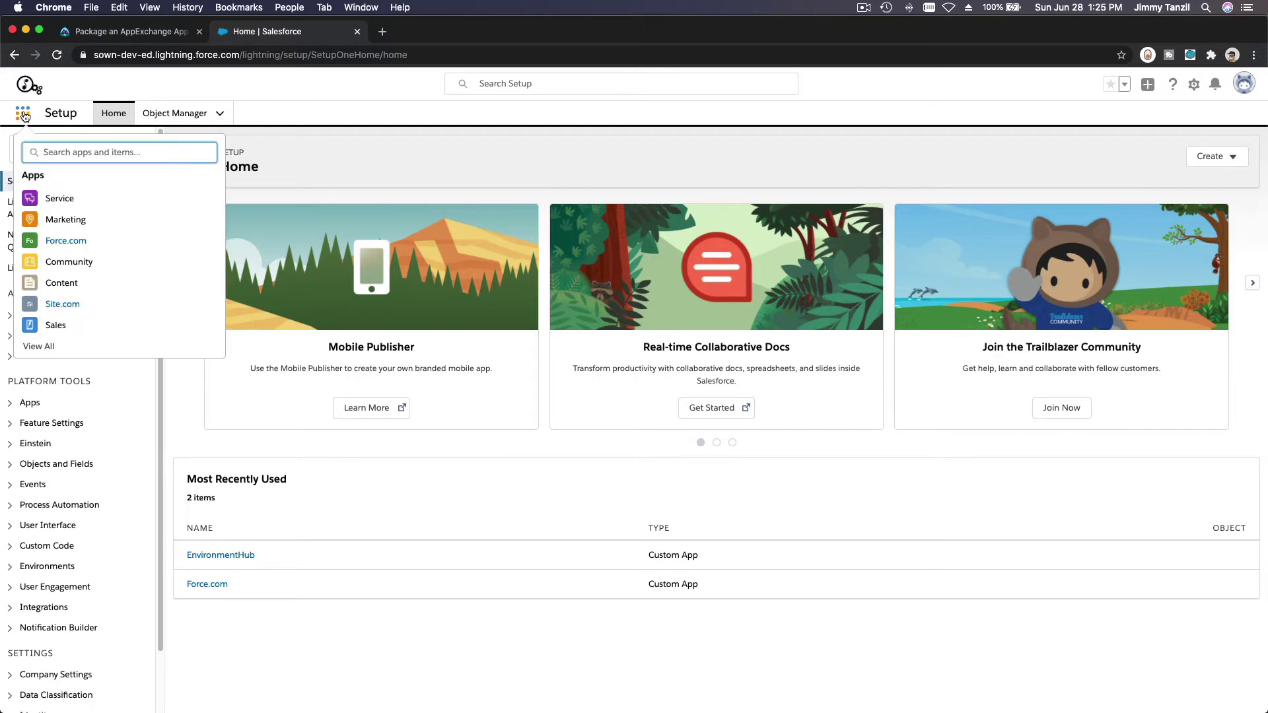
text(en)
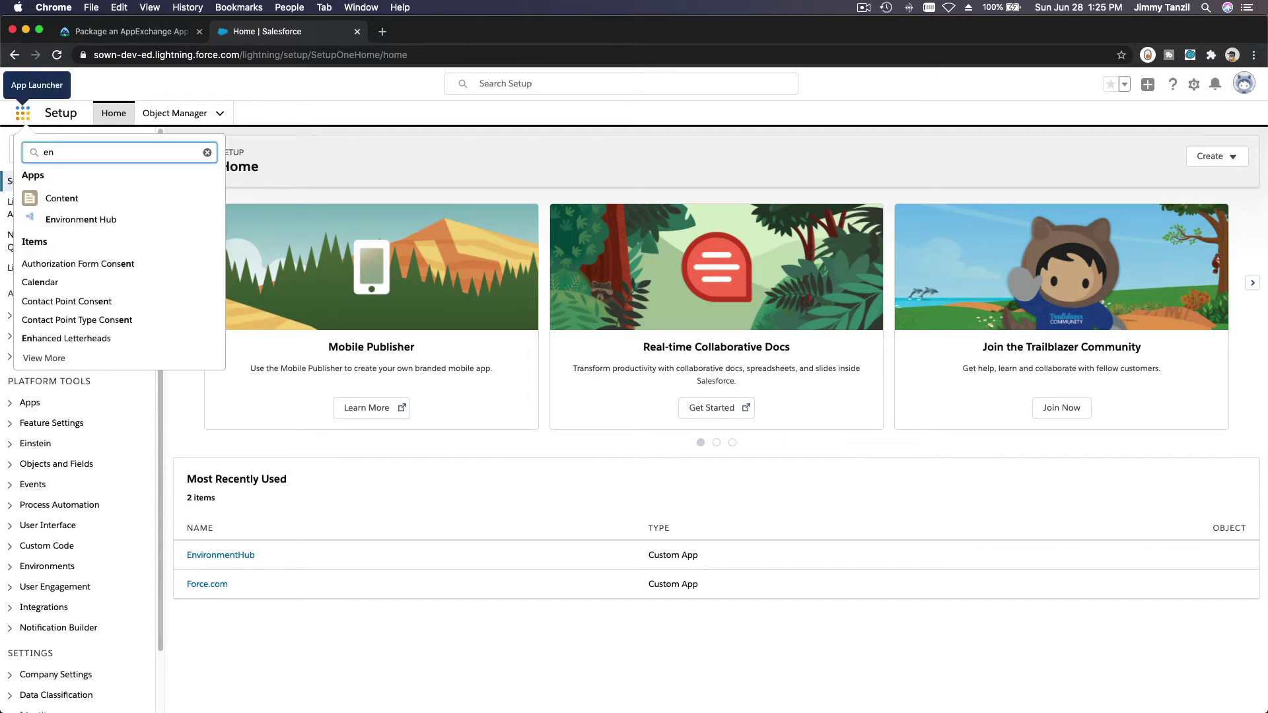
click(80, 225)
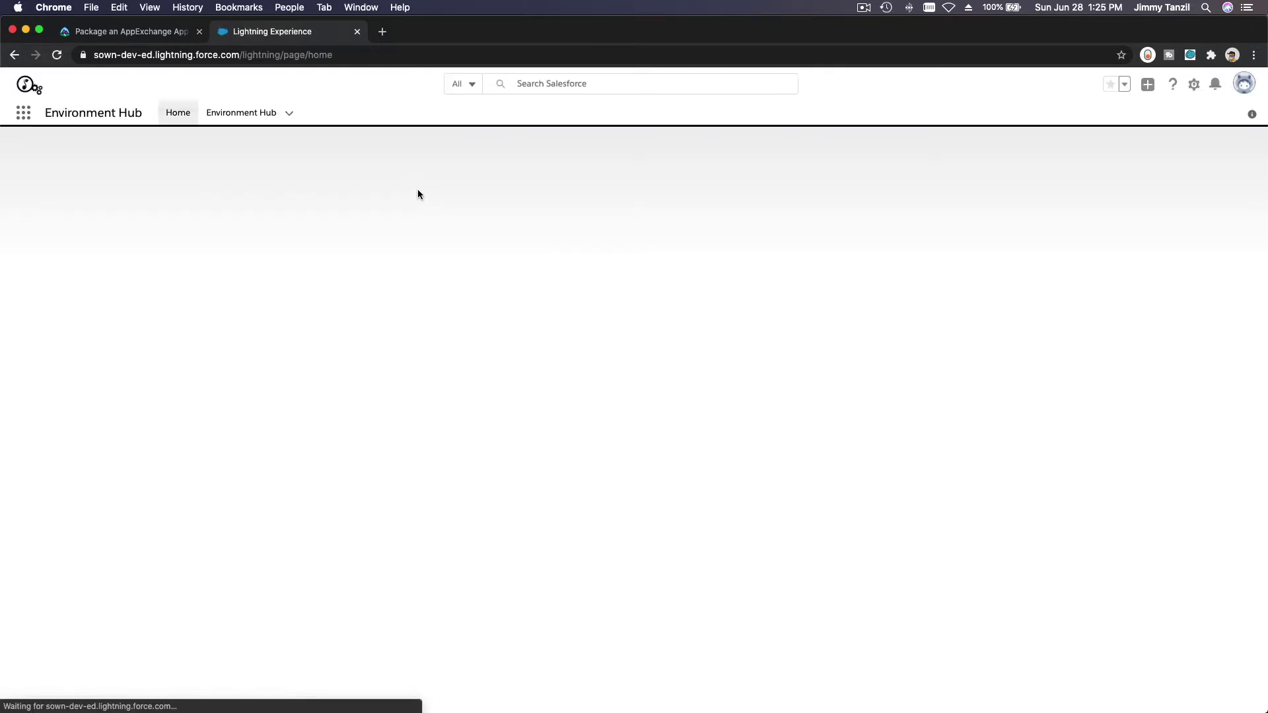
click(249, 122)
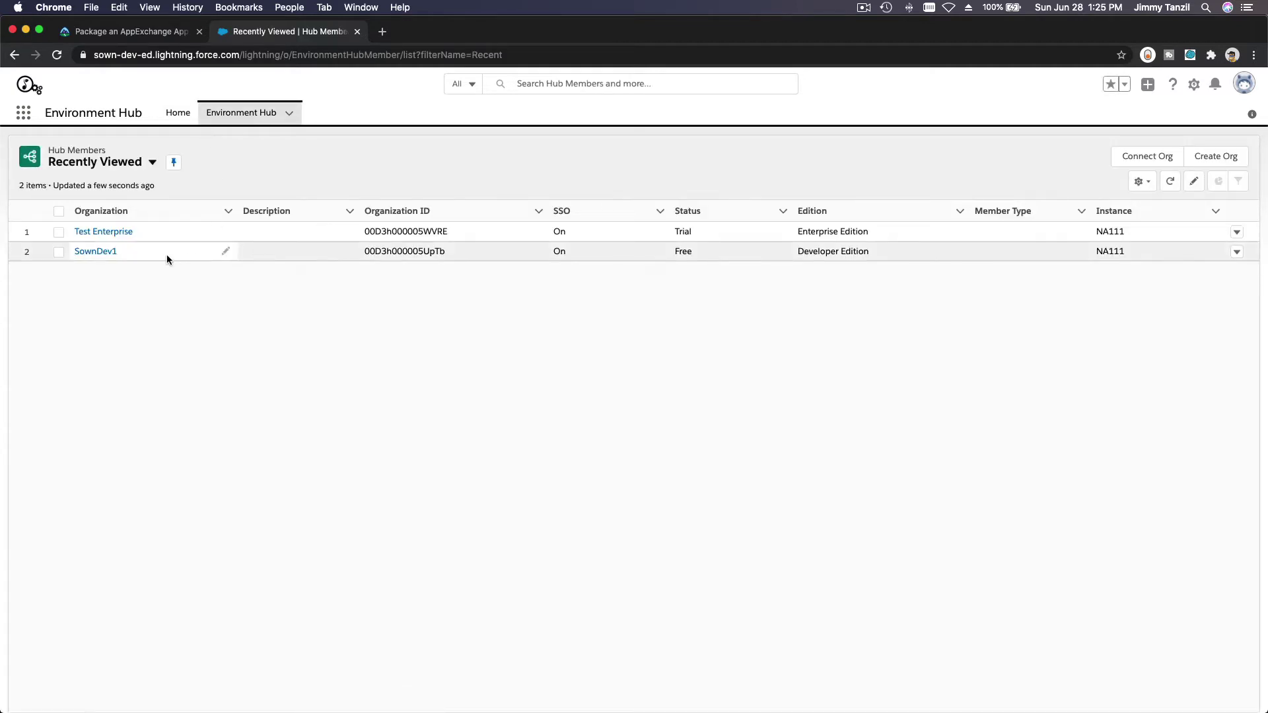
Step: Log in to the SownDev1 Developer Edition org from Environment Hub's row actions
click(1236, 251)
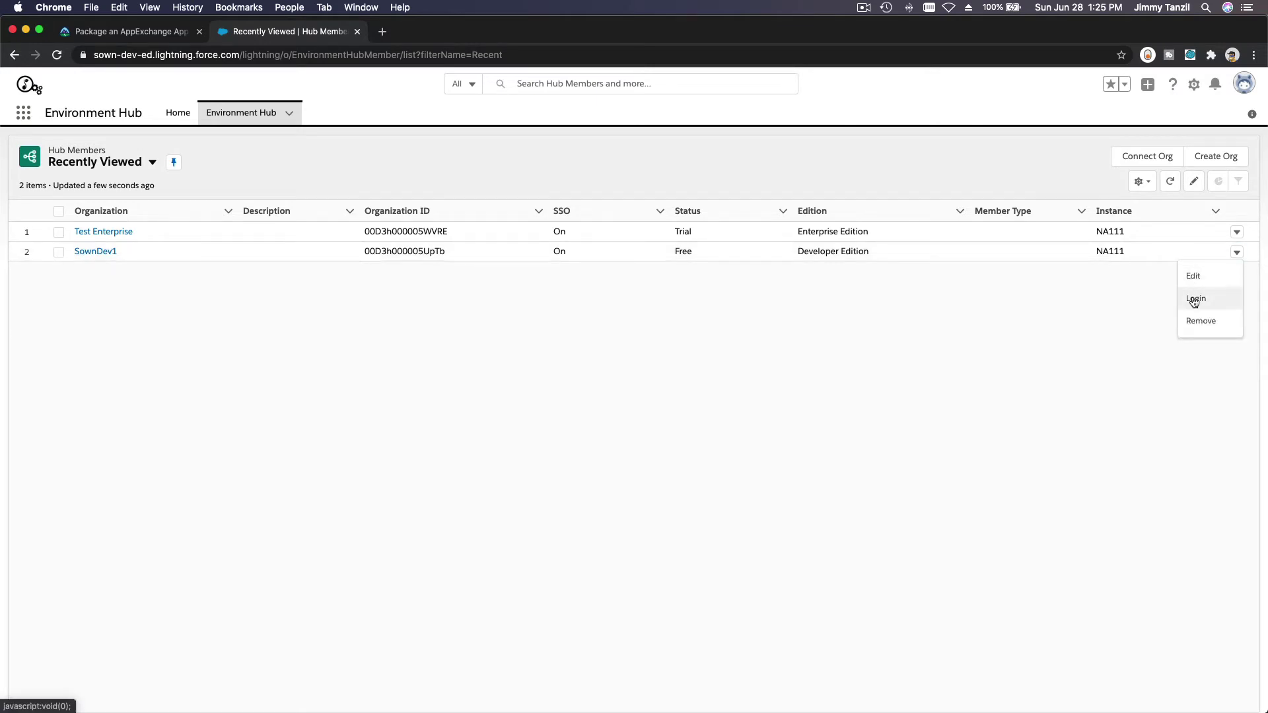
click(1195, 300)
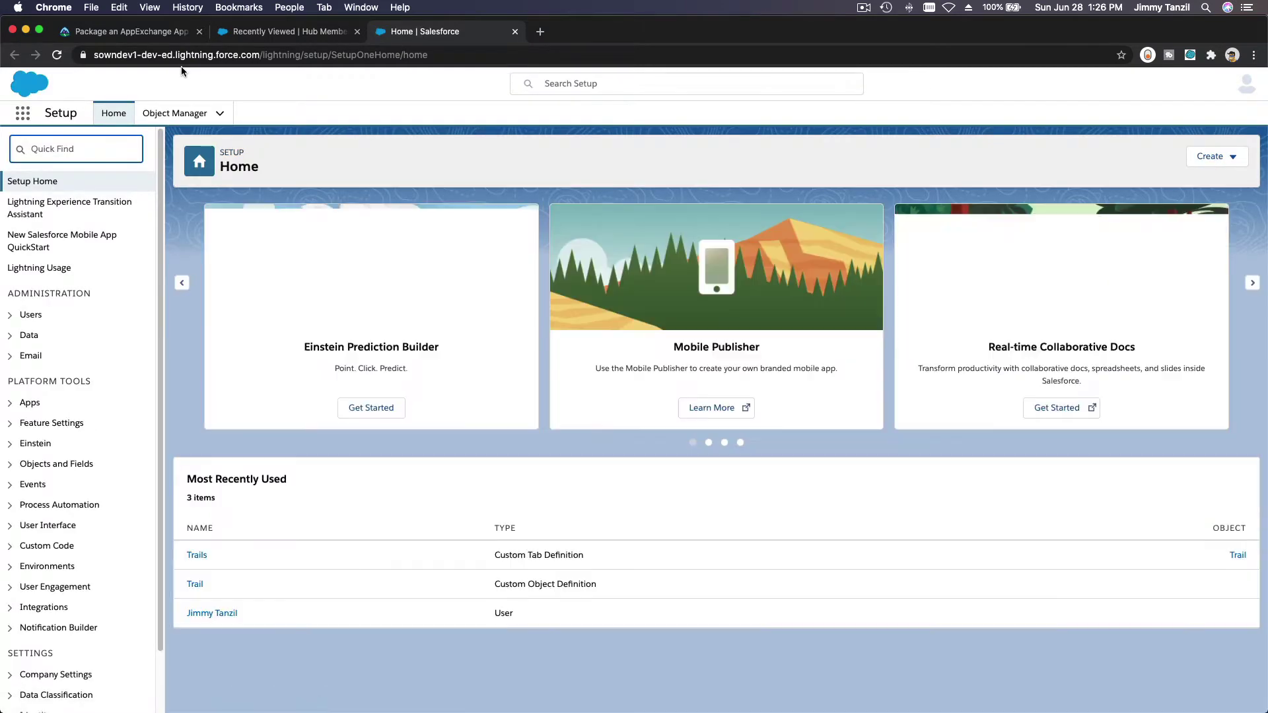
click(153, 33)
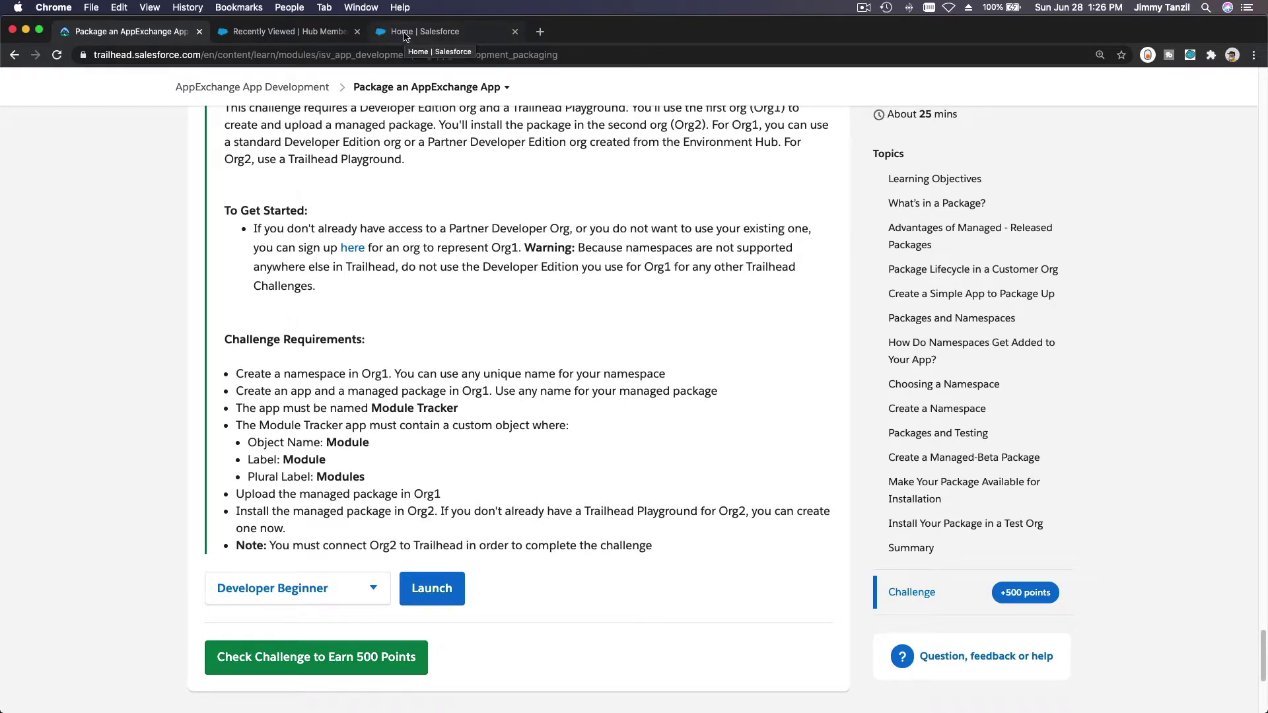
click(406, 33)
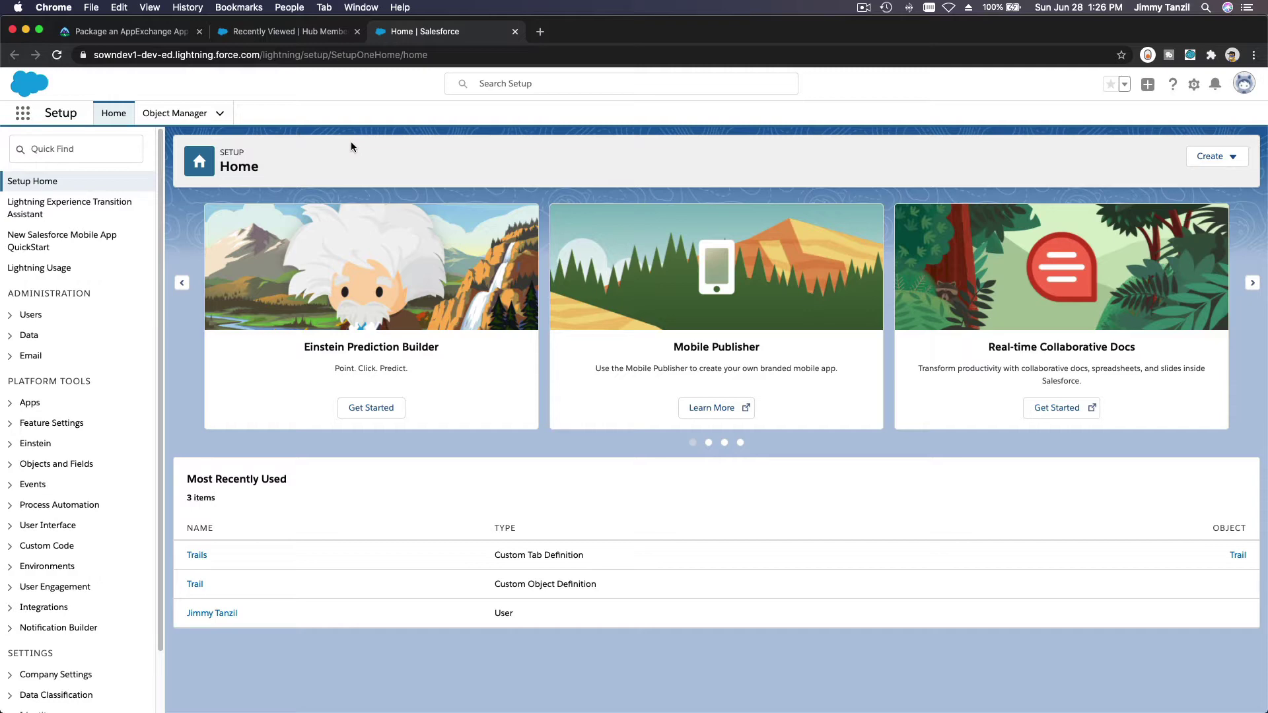
Step: Start a new custom object from Object Manager, checking the required name Module on Trailhead
click(183, 119)
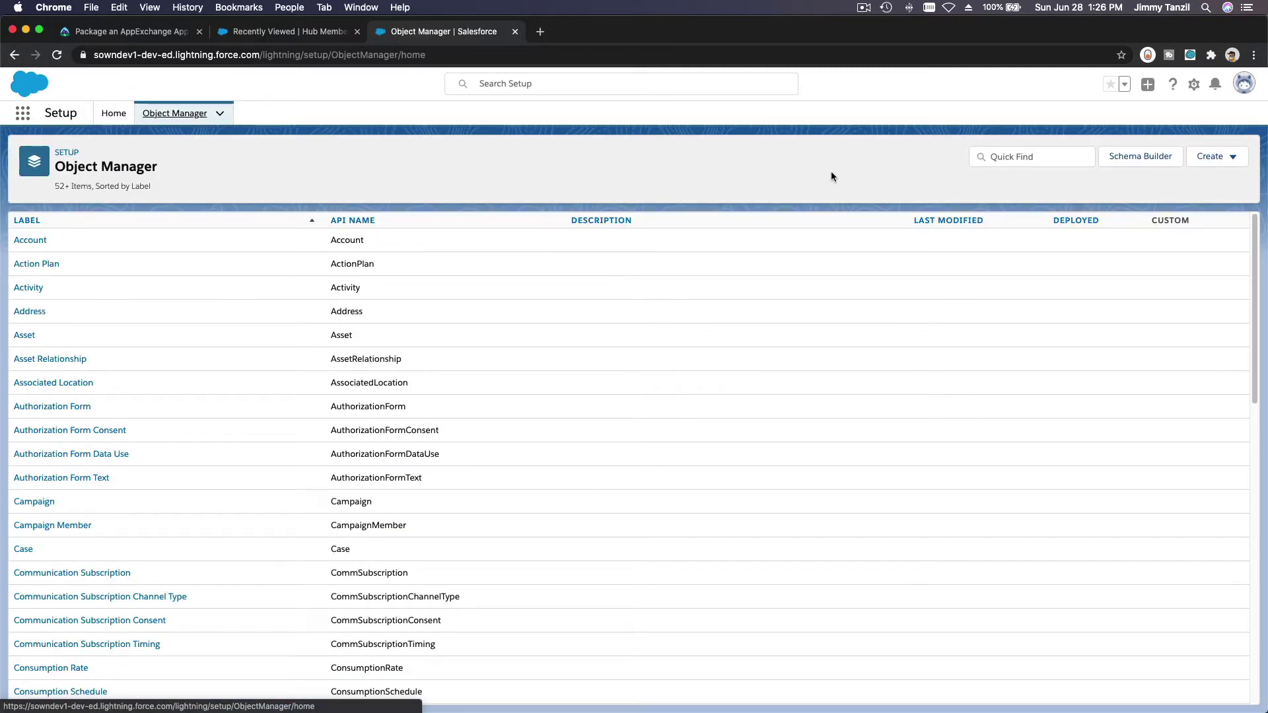
click(1197, 163)
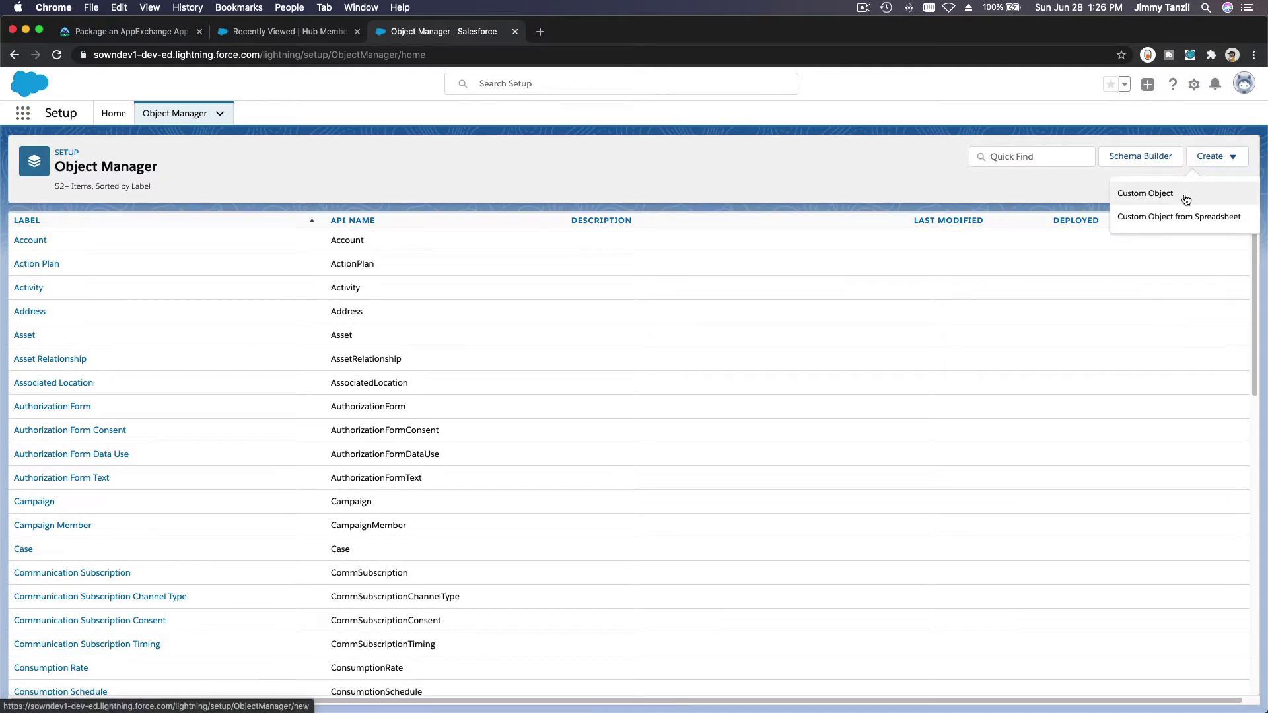
click(1182, 194)
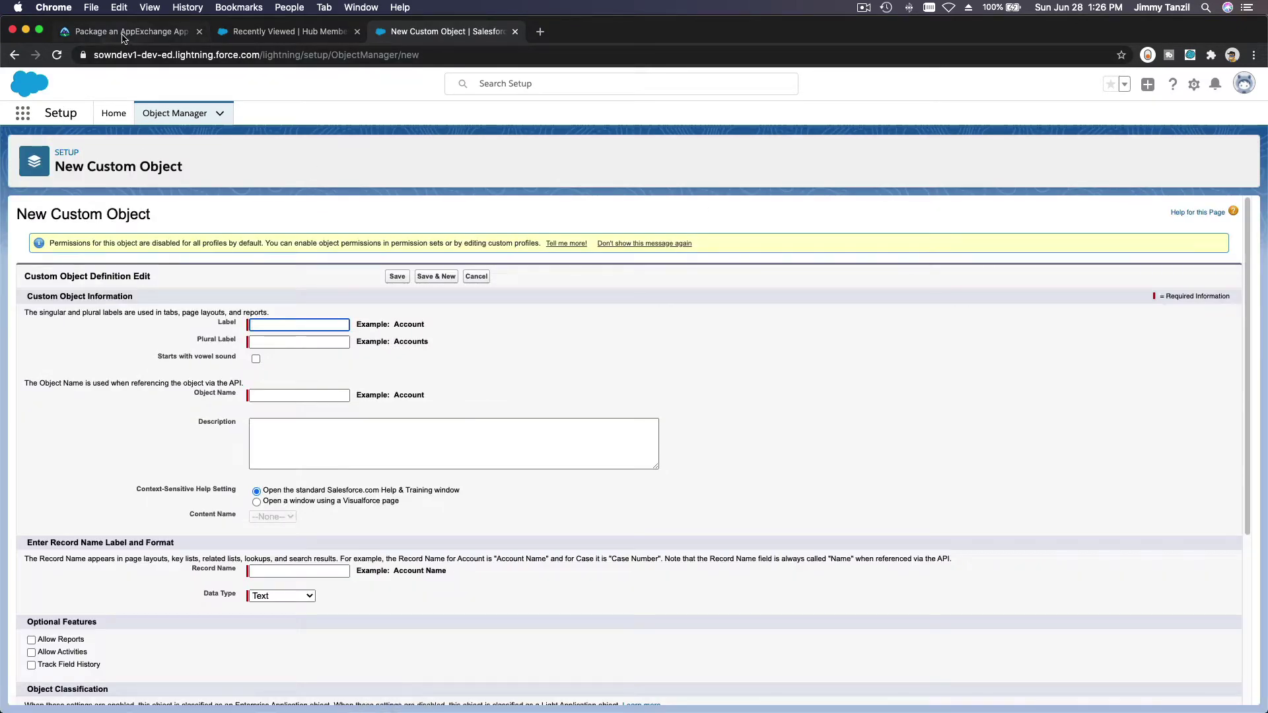
click(125, 33)
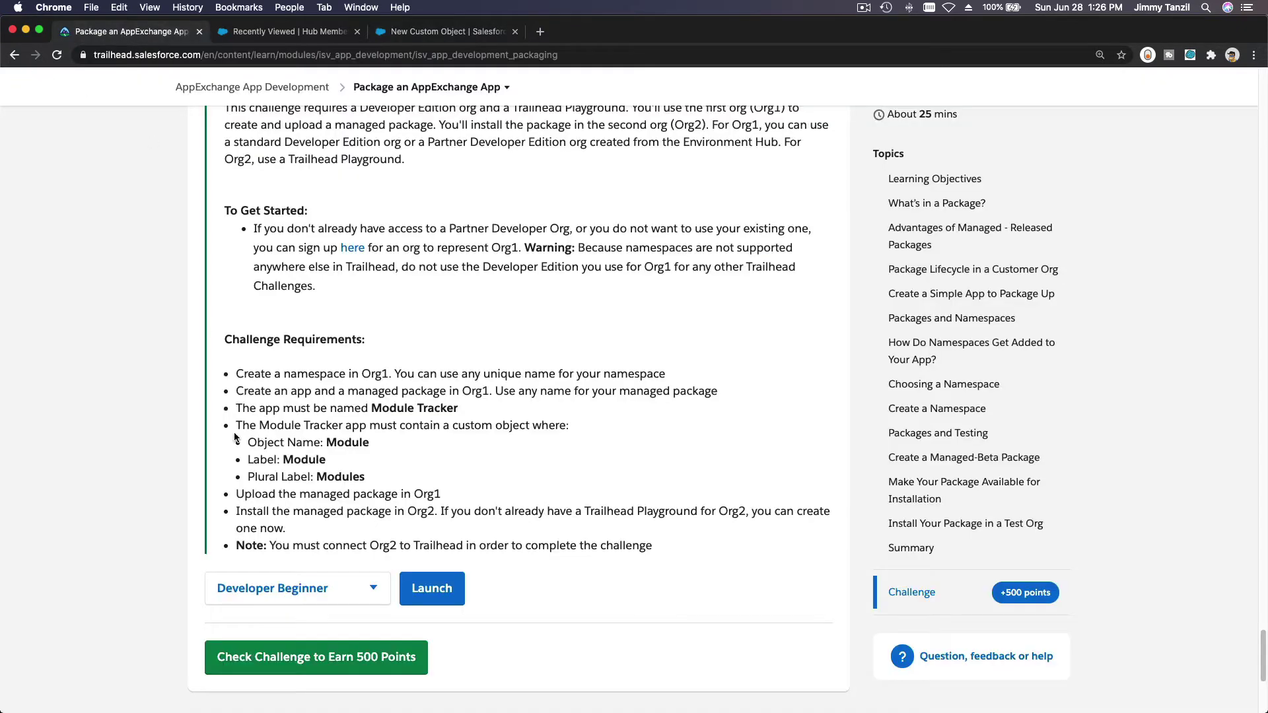
double_click(347, 444)
key(super+c)
click(436, 32)
Step: Enter Label Module and Plural Label Modules, then Save & New
text(Module)
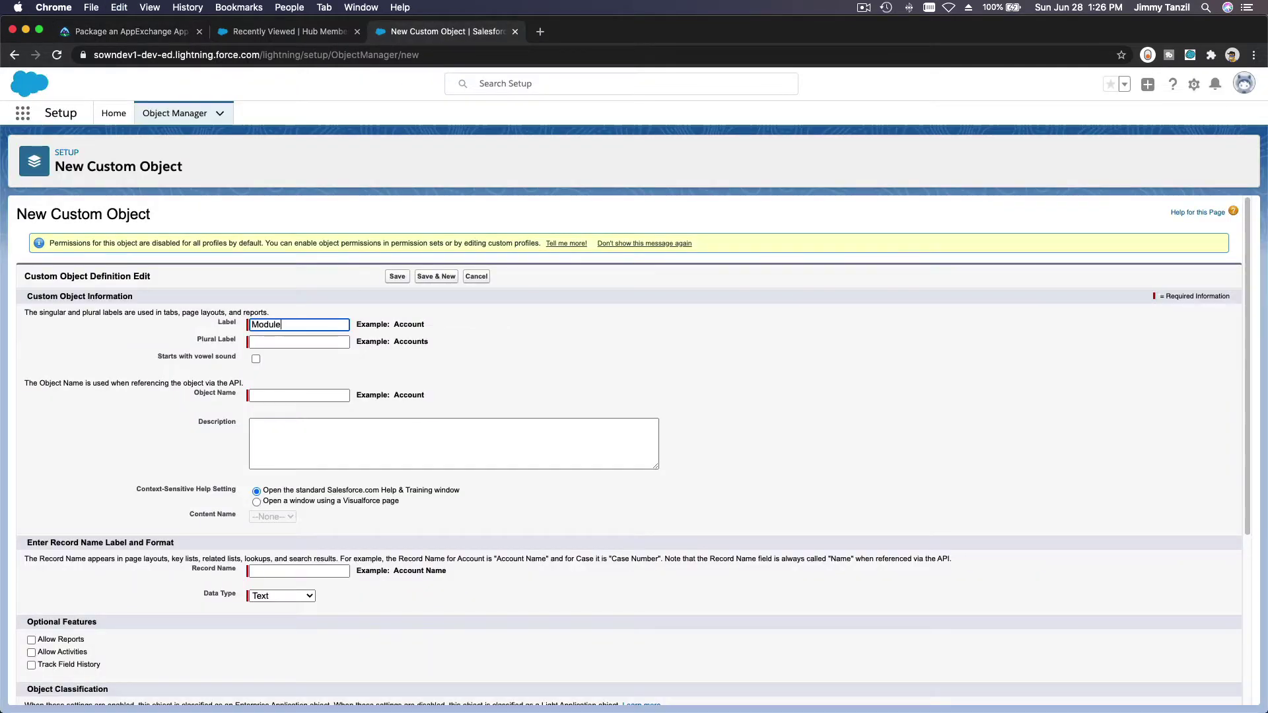
key(Tab)
key(super+v)
text(as)
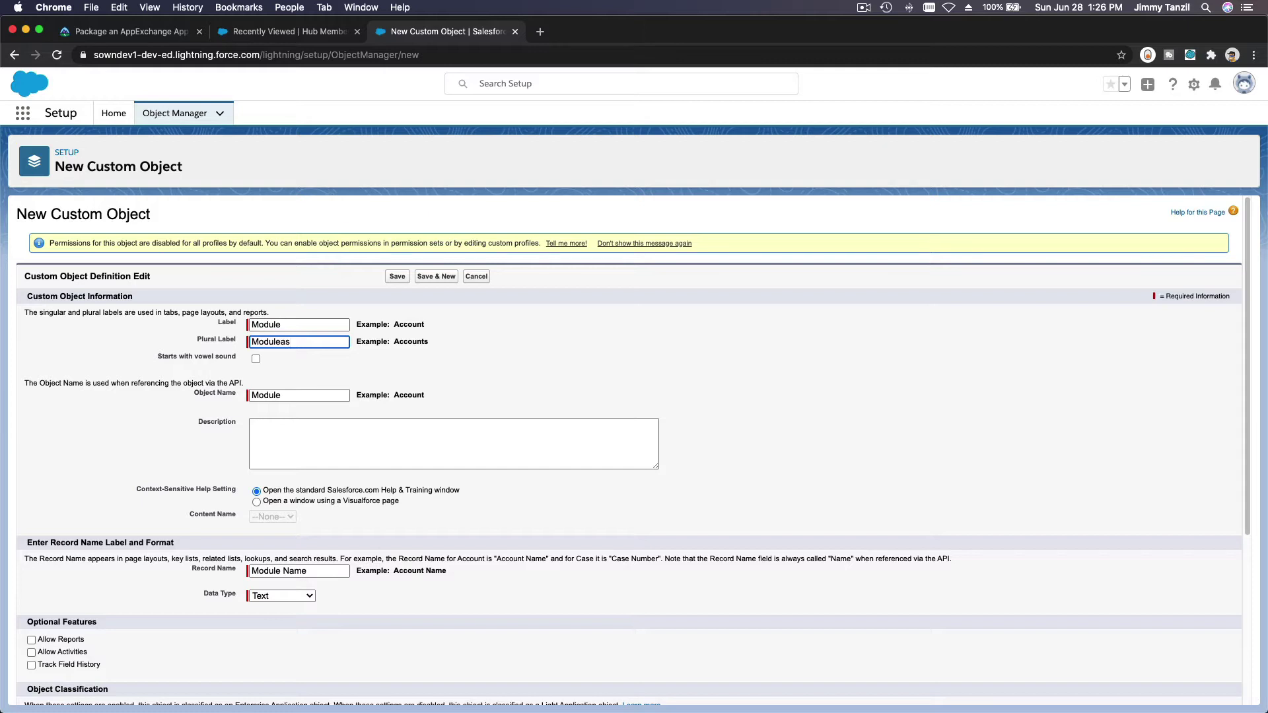
key(BackSpace)
key(Tab)
key(Tab)
key(Tab)
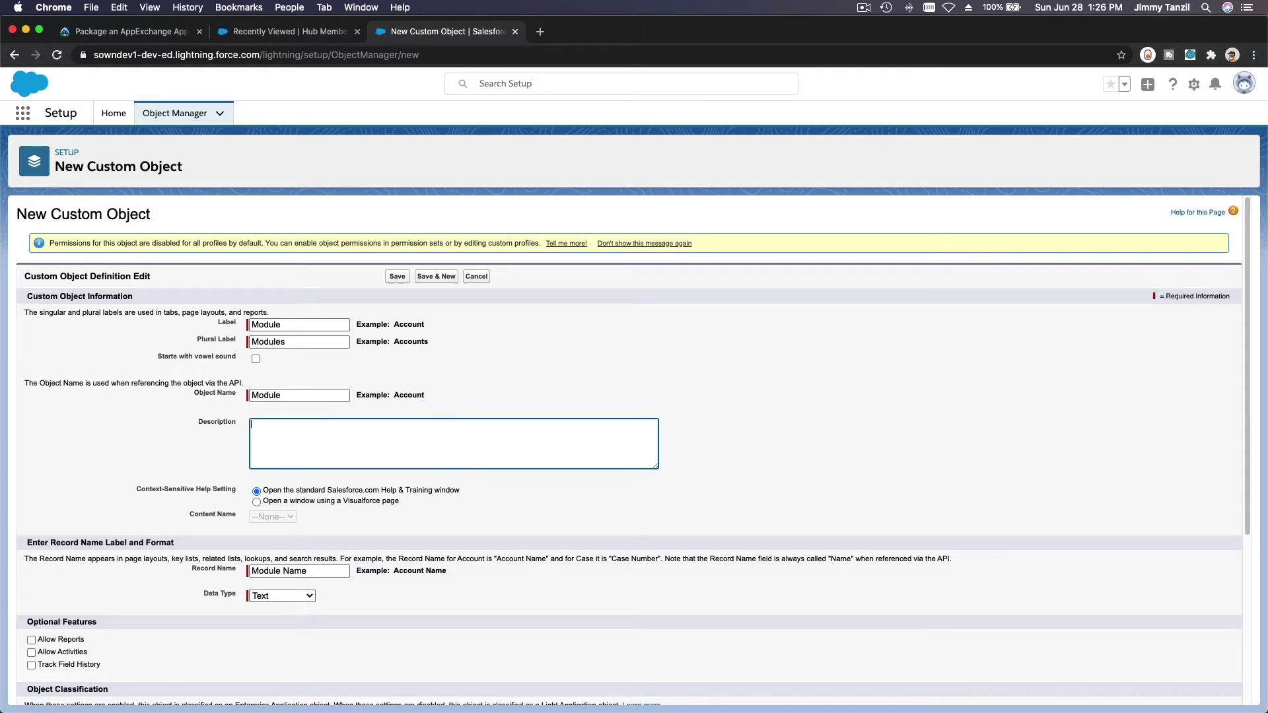
click(452, 584)
scroll(452, 584, down, 5)
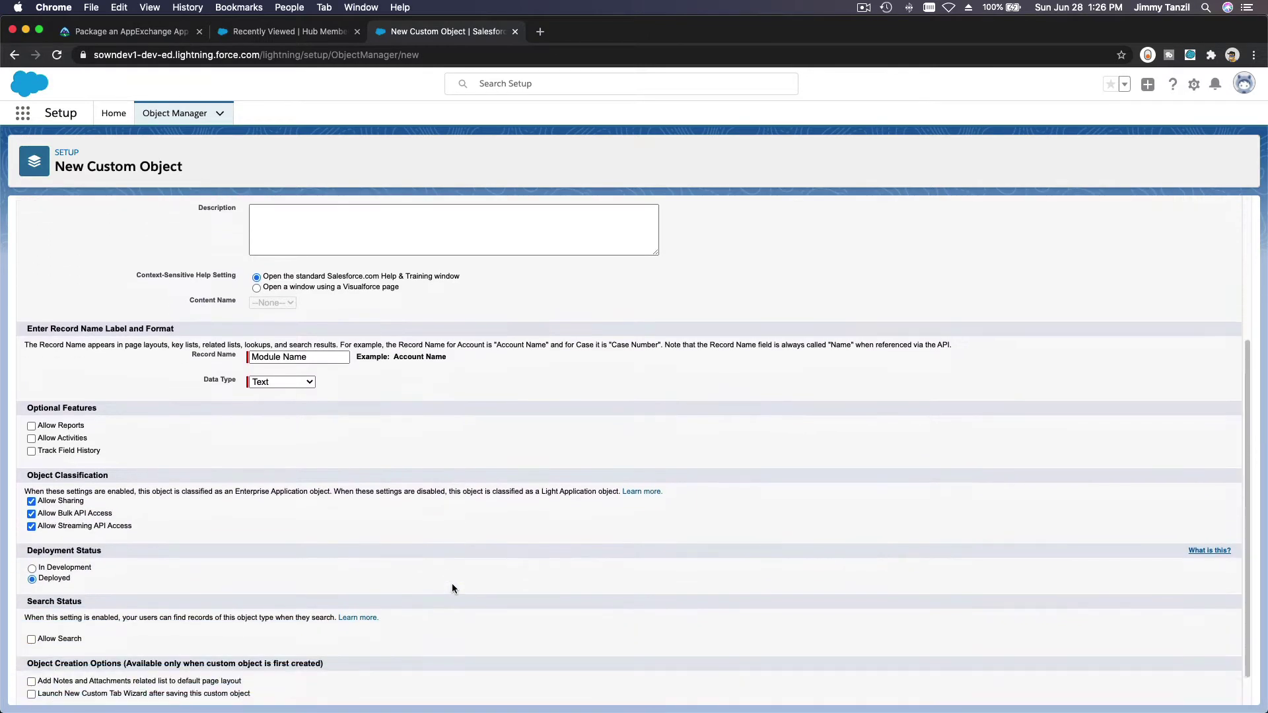
scroll(452, 588, down, 1)
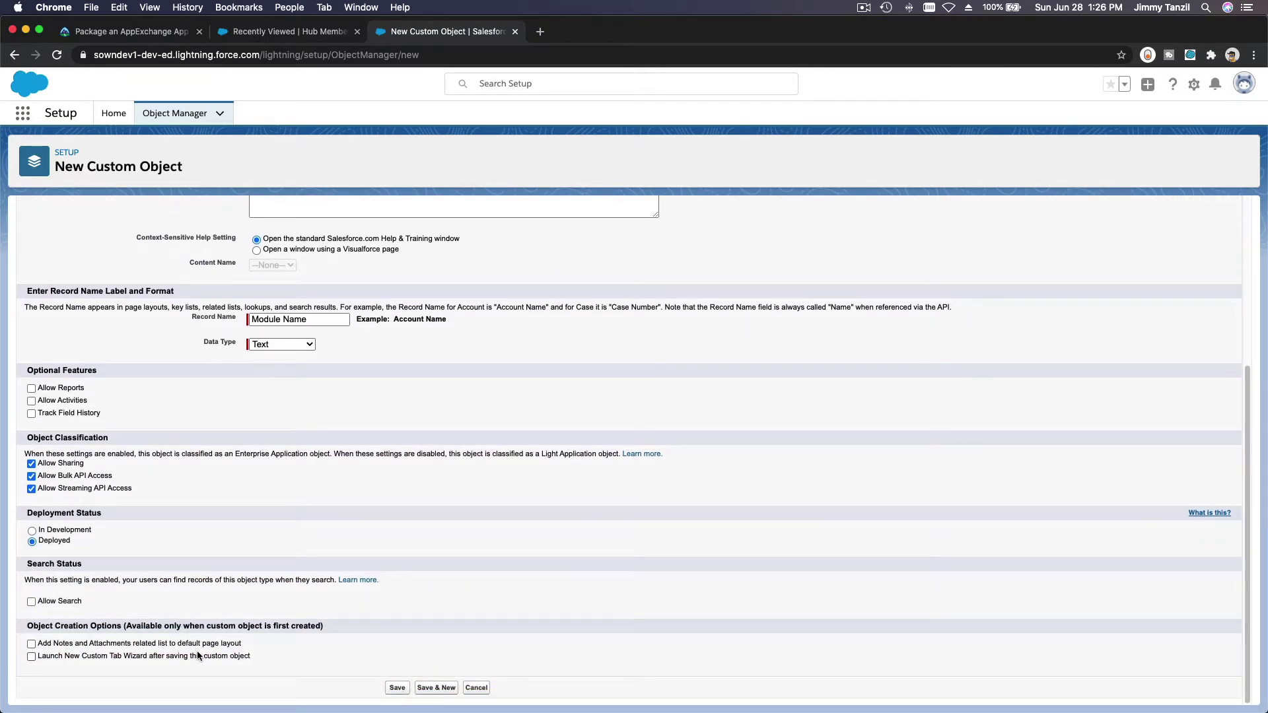
click(435, 690)
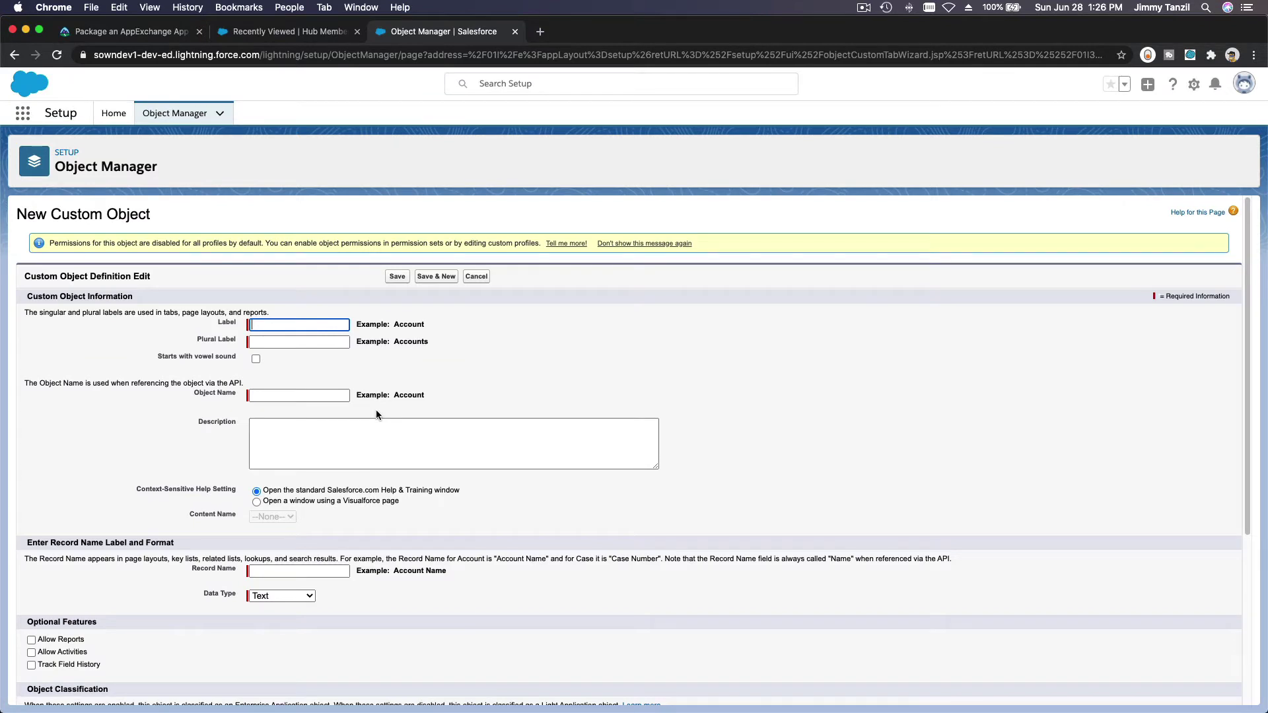
Step: Cancel the new object form and create a Module custom tab with the Desk style
scroll(377, 415, down, 5)
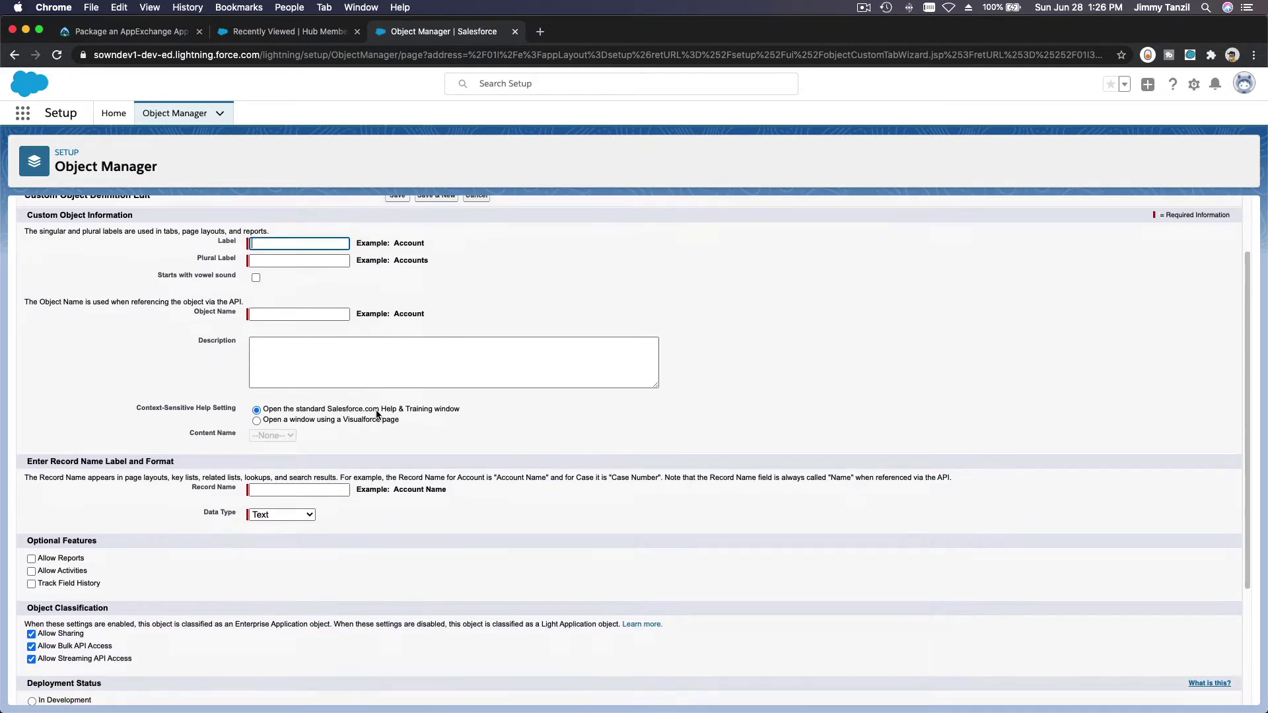
scroll(377, 415, up, 5)
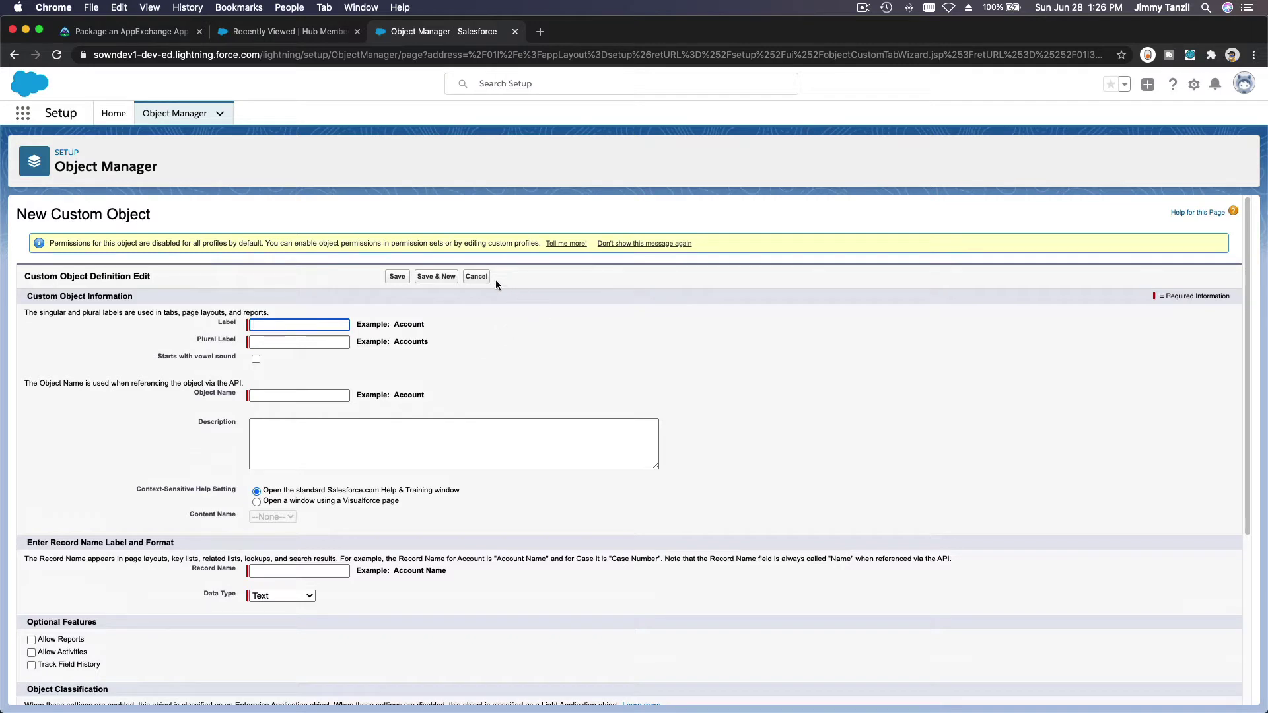
click(474, 281)
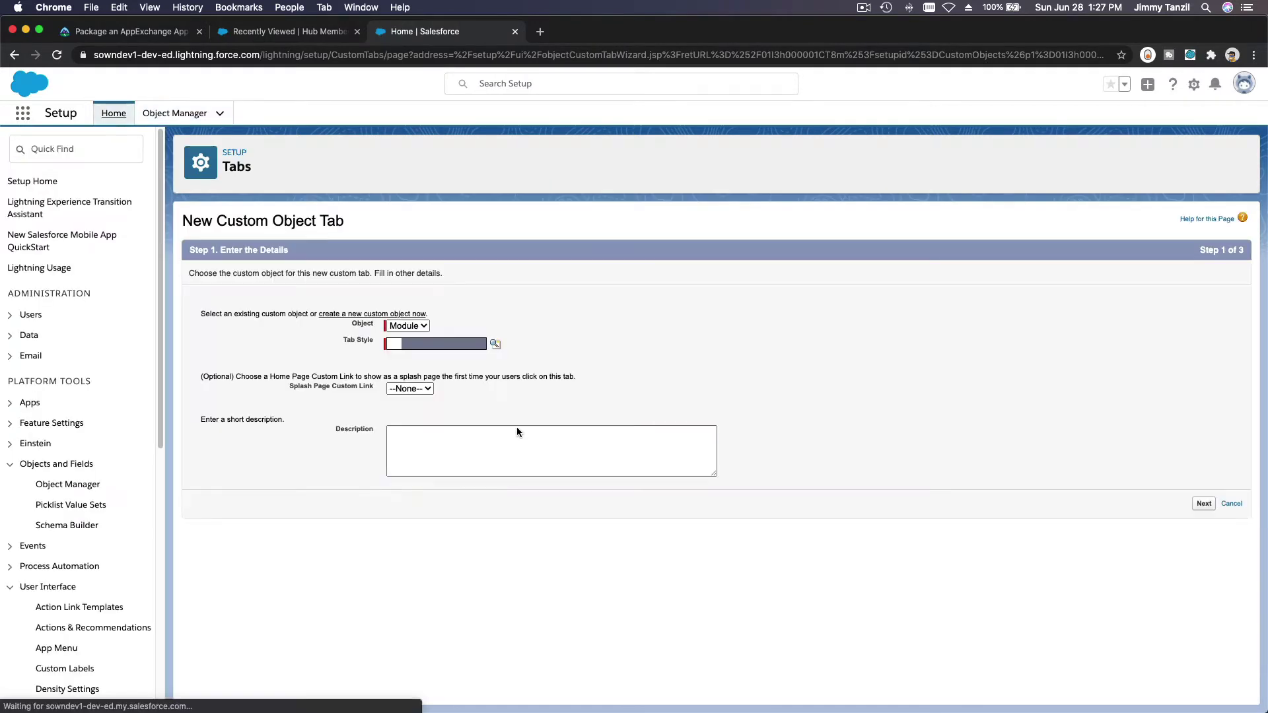
click(517, 431)
click(495, 344)
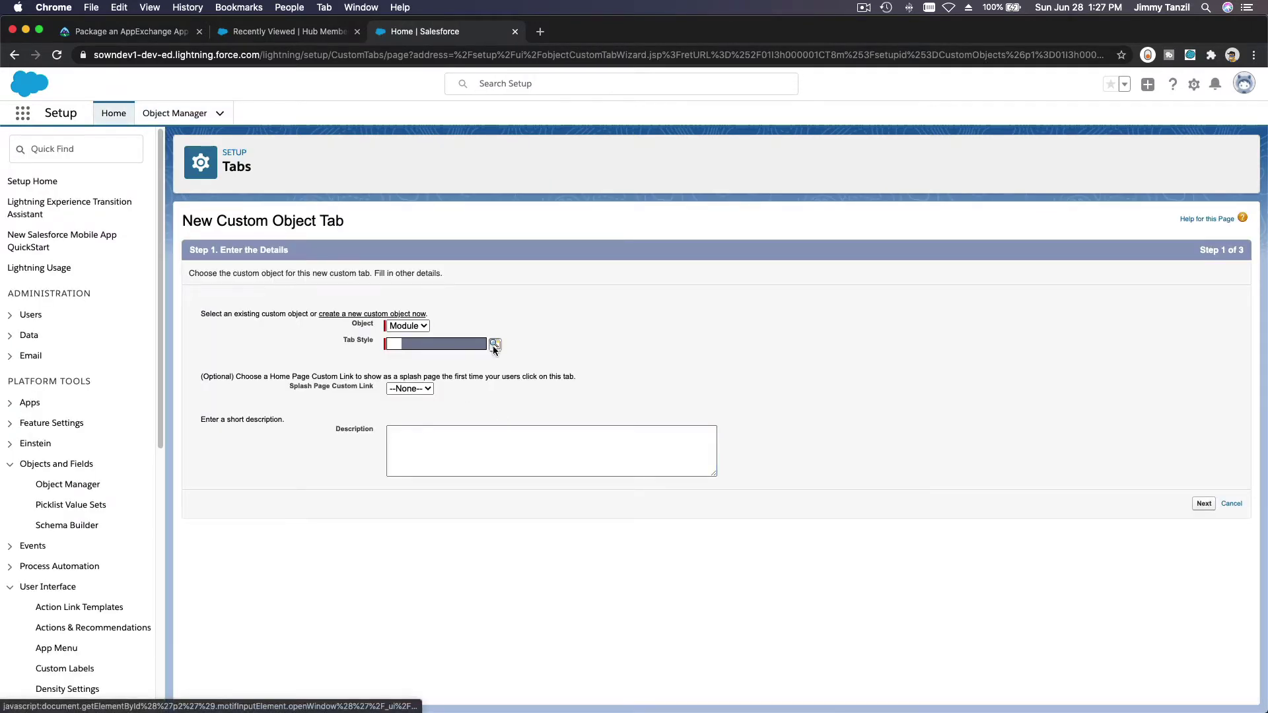
drag(165, 367, 481, 263)
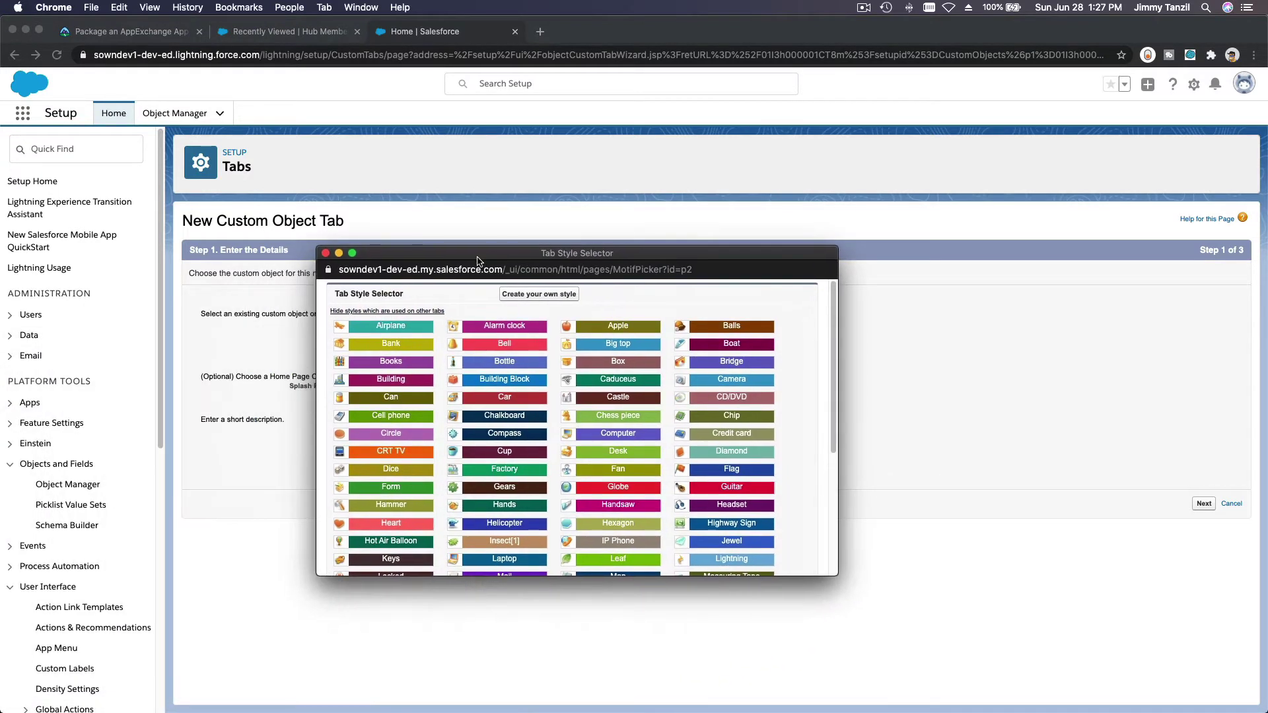
click(618, 451)
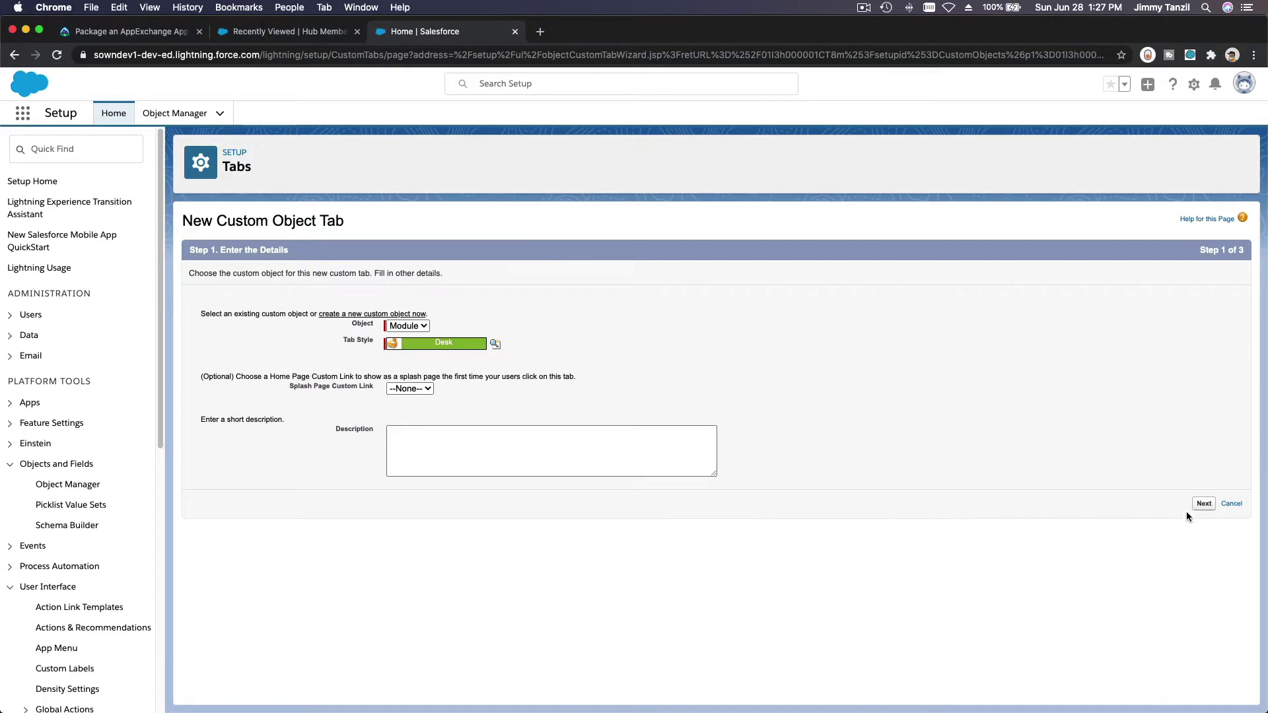
Step: Save the Module tab included in no custom apps and not appended to personal customizations
click(1204, 504)
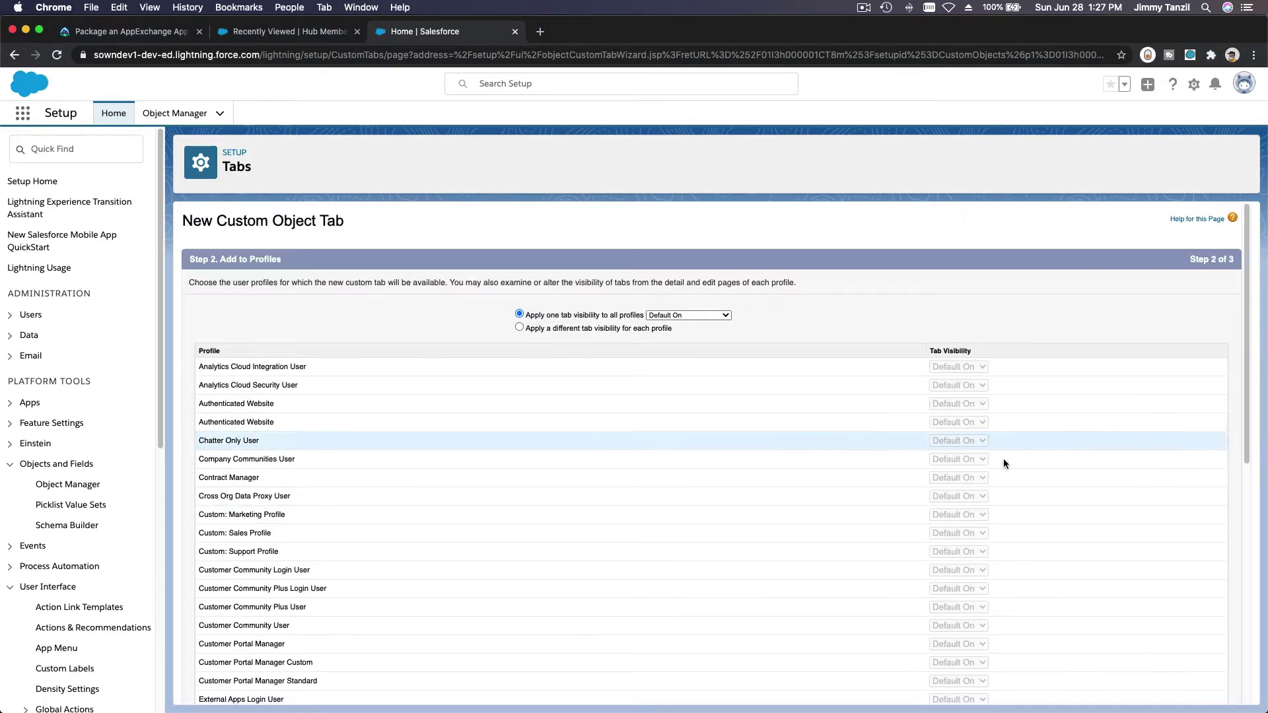
scroll(1132, 385, down, 10)
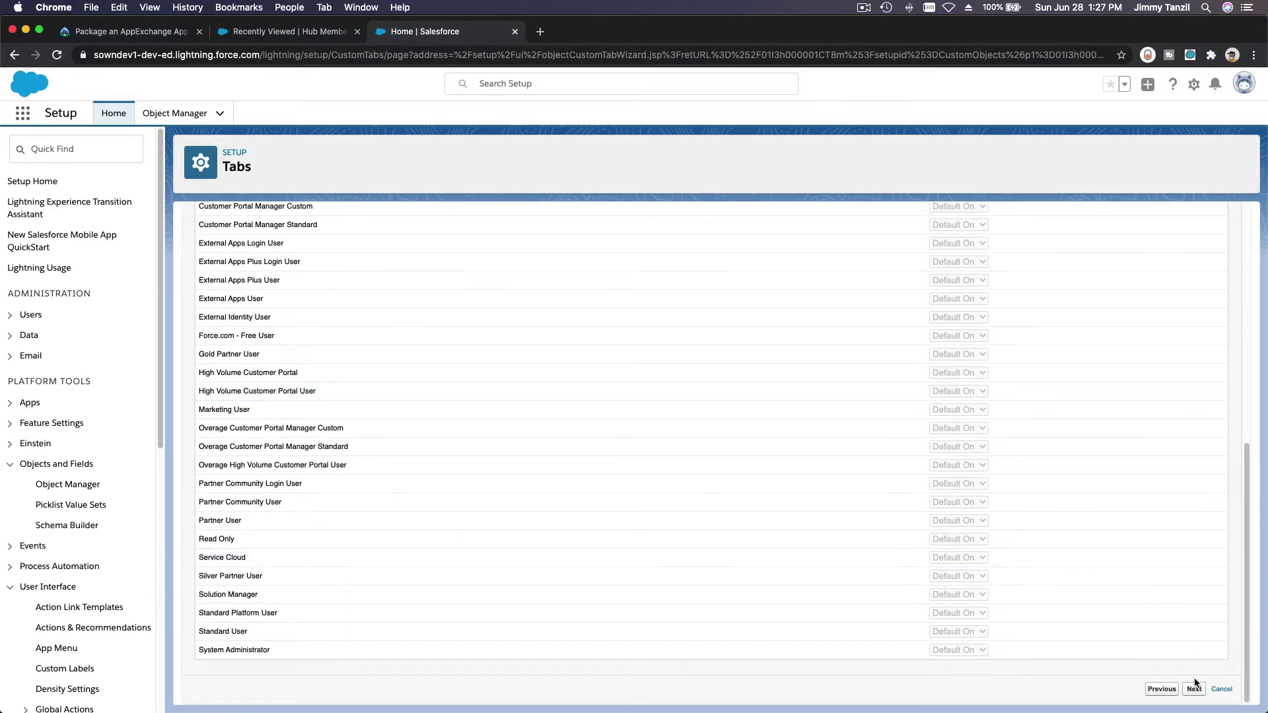
scroll(1069, 504, up, 10)
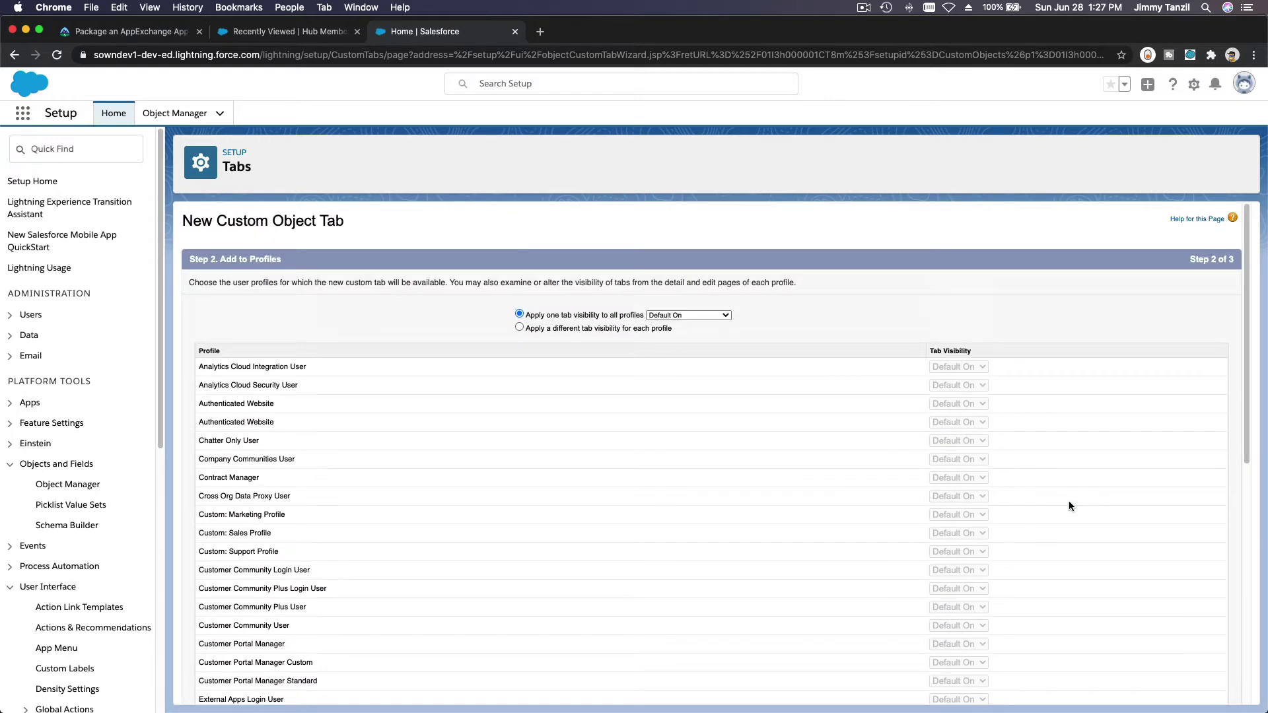
scroll(806, 497, down, 10)
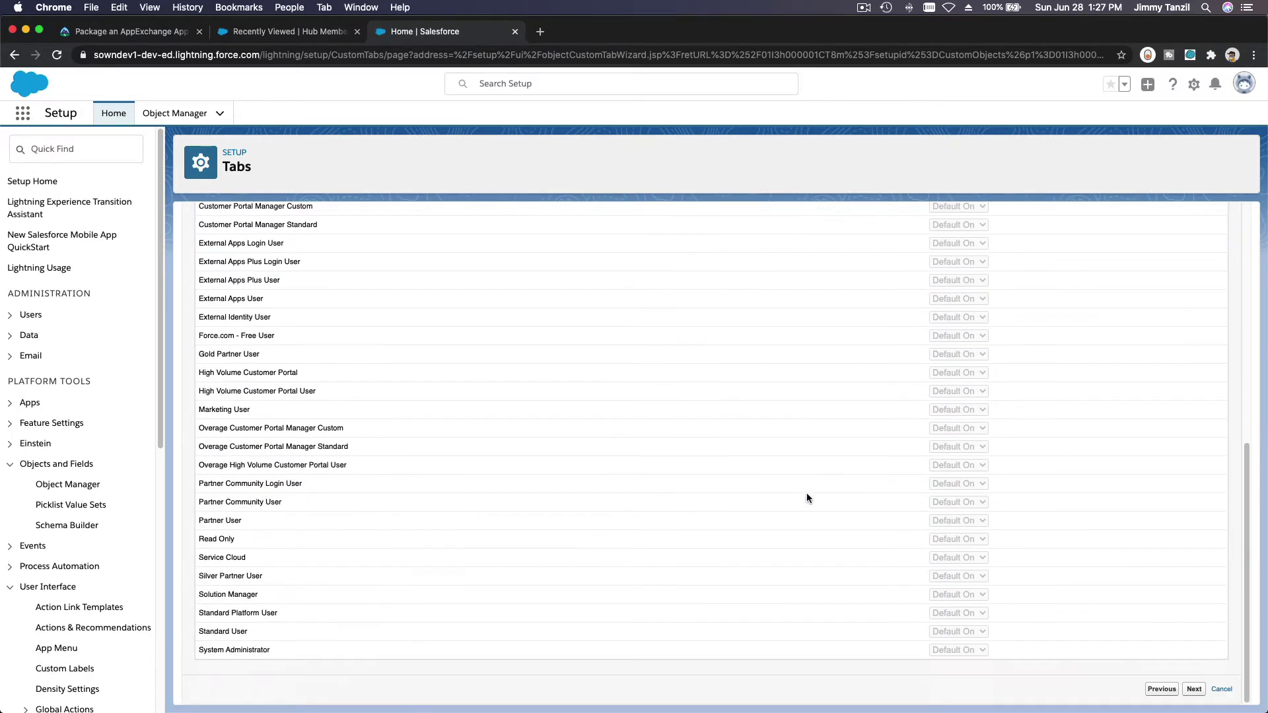
click(1194, 689)
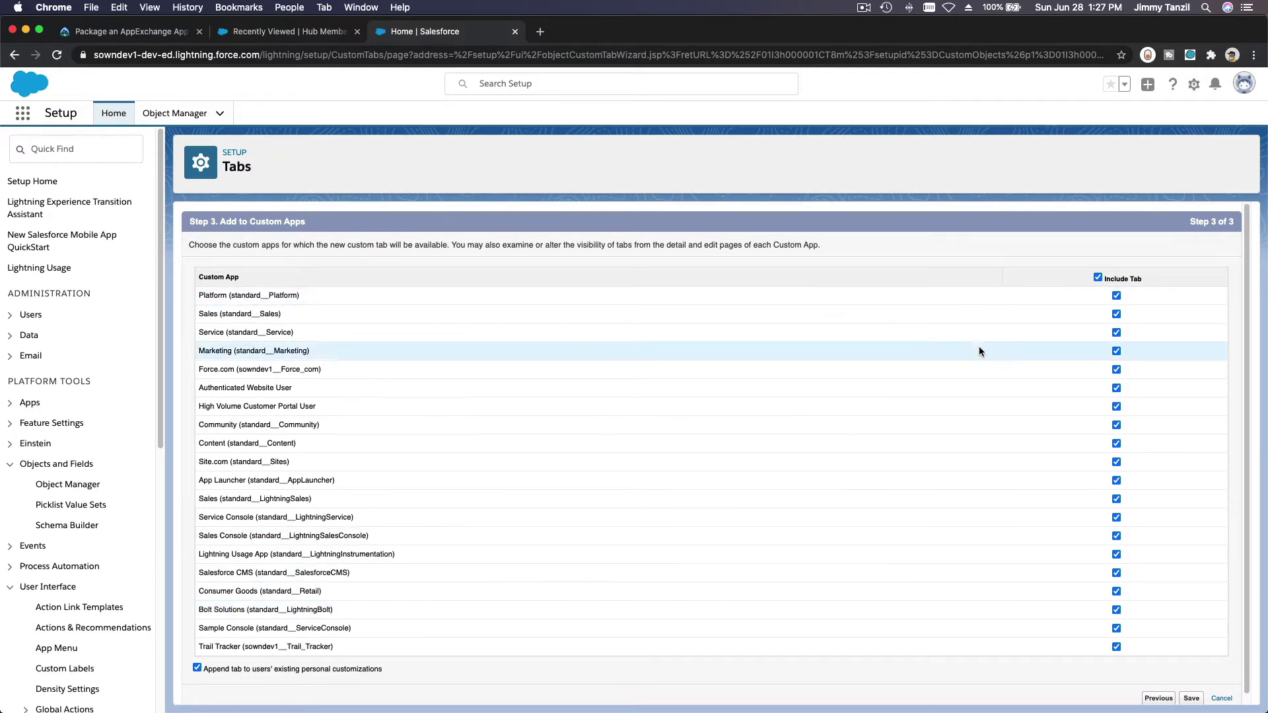
click(1098, 278)
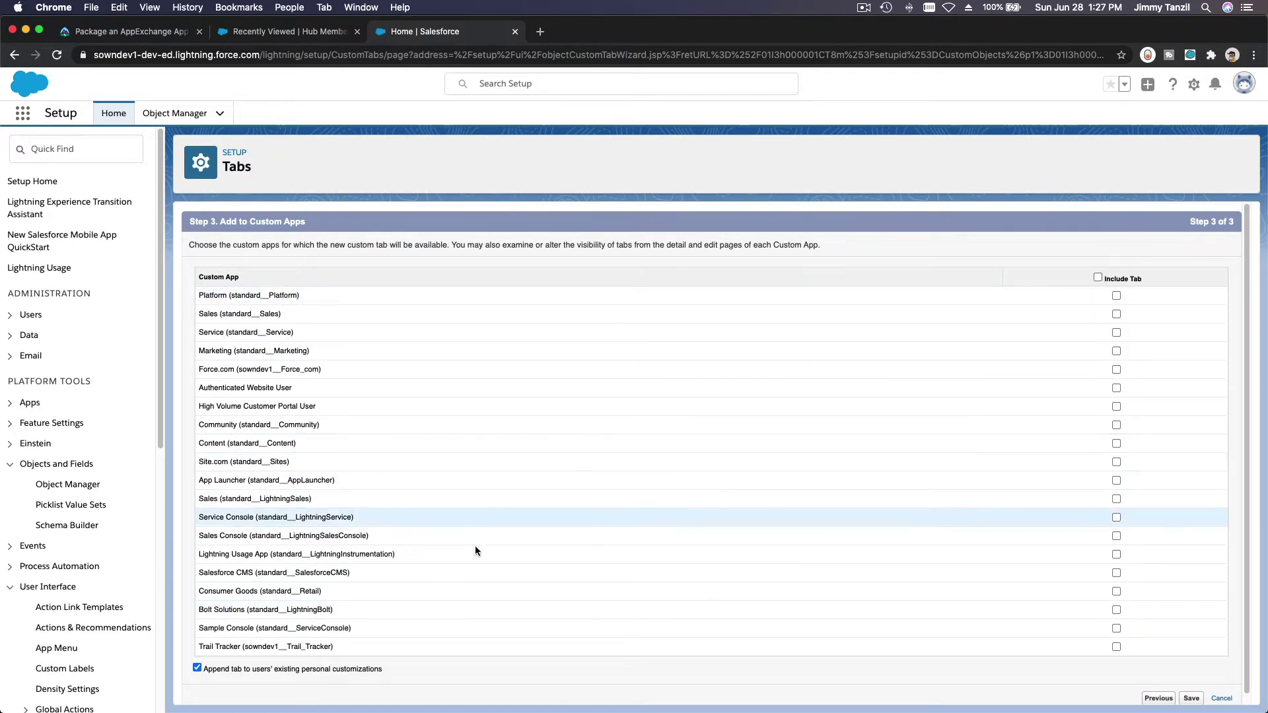
click(363, 669)
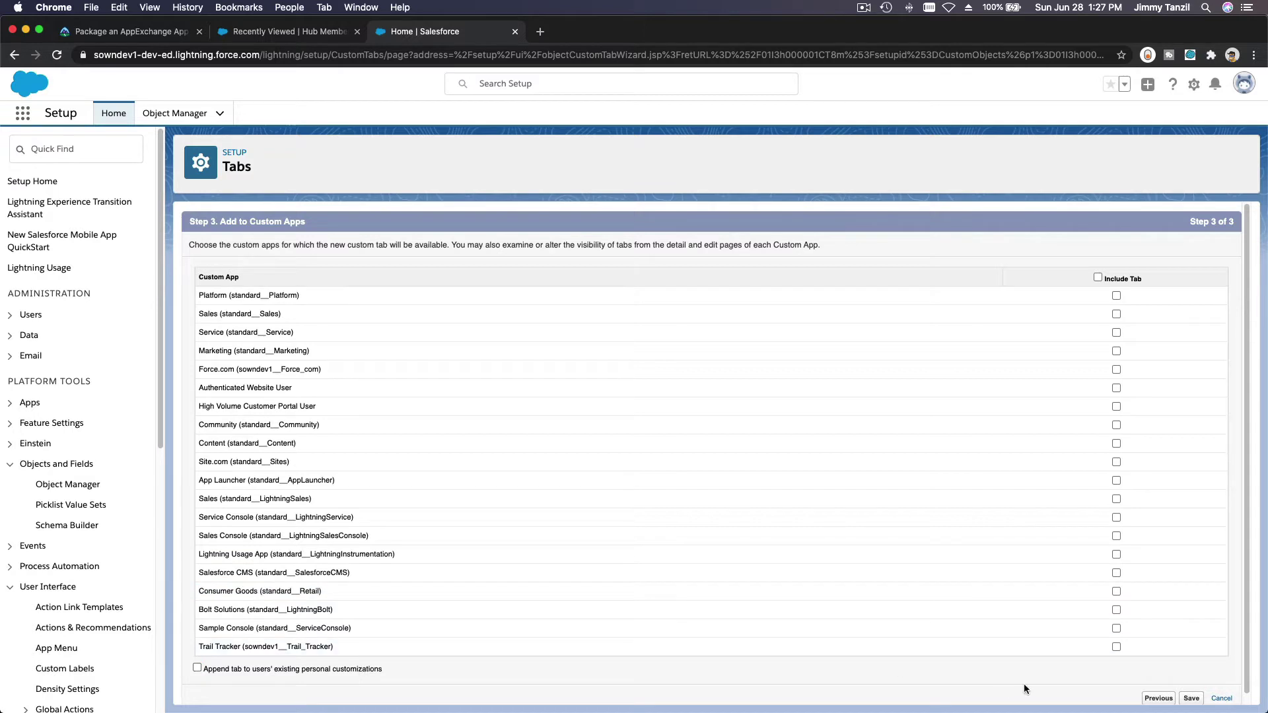
click(1191, 698)
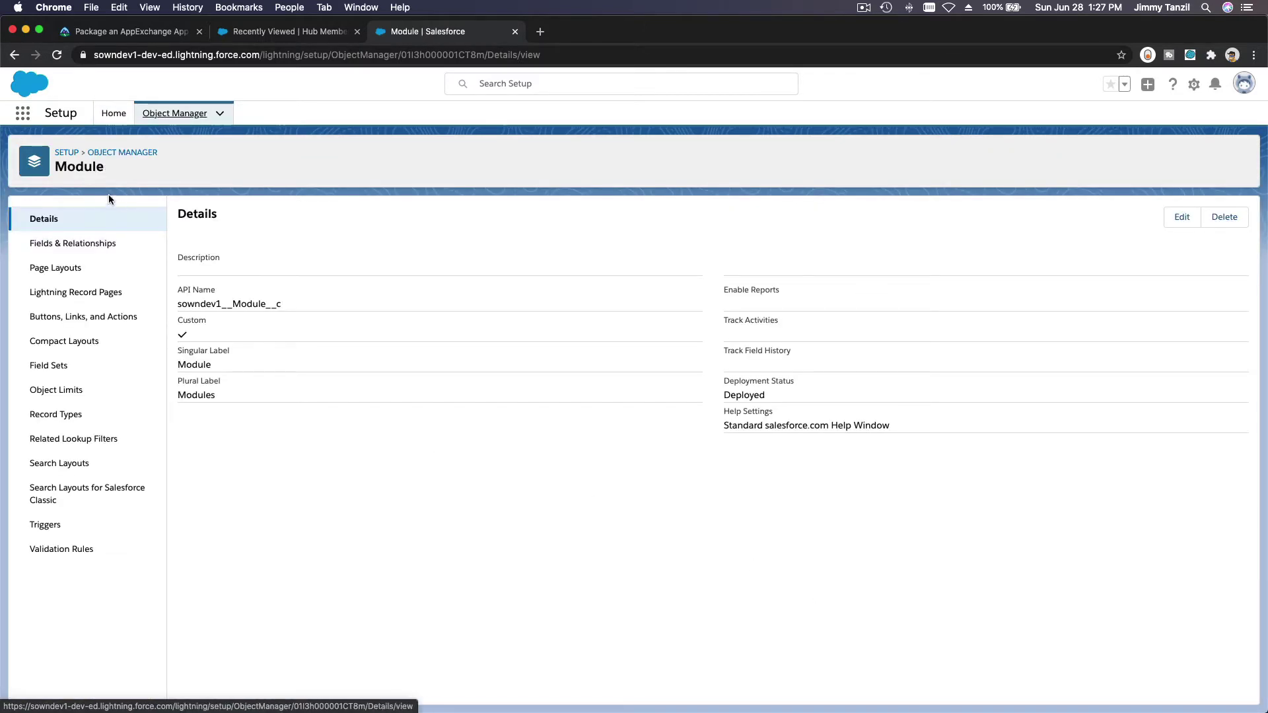
double_click(83, 165)
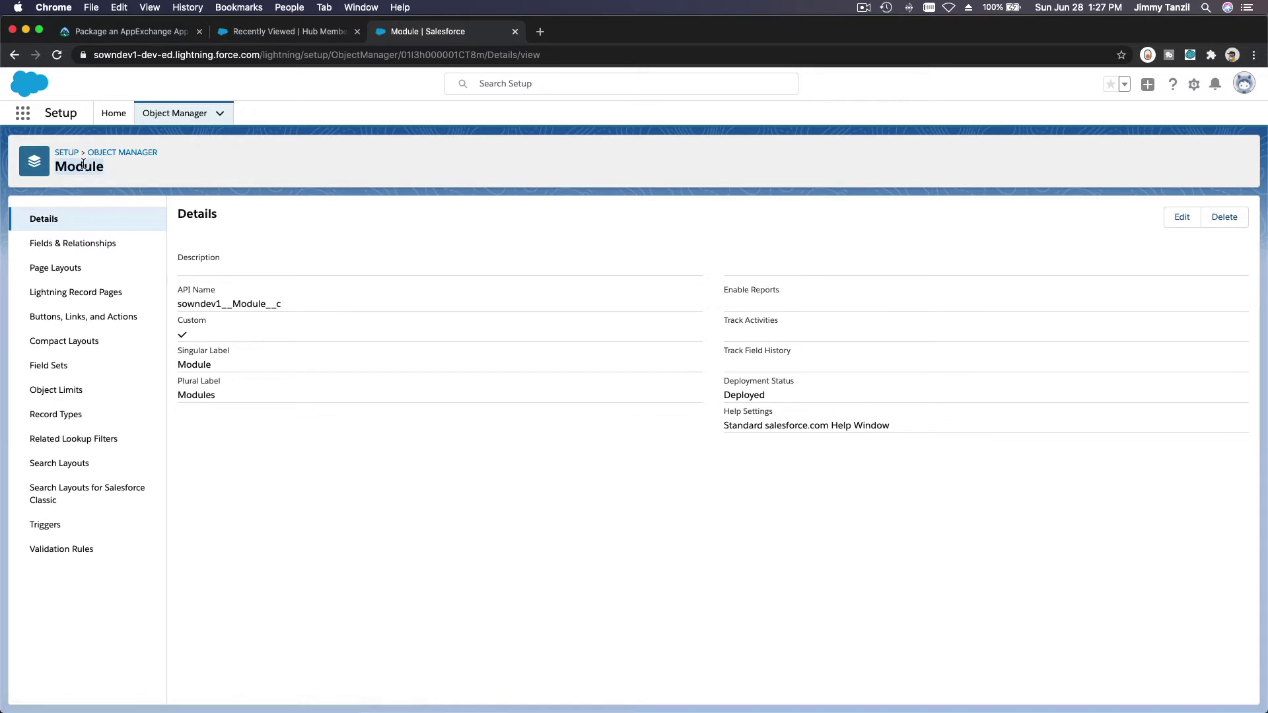
click(113, 114)
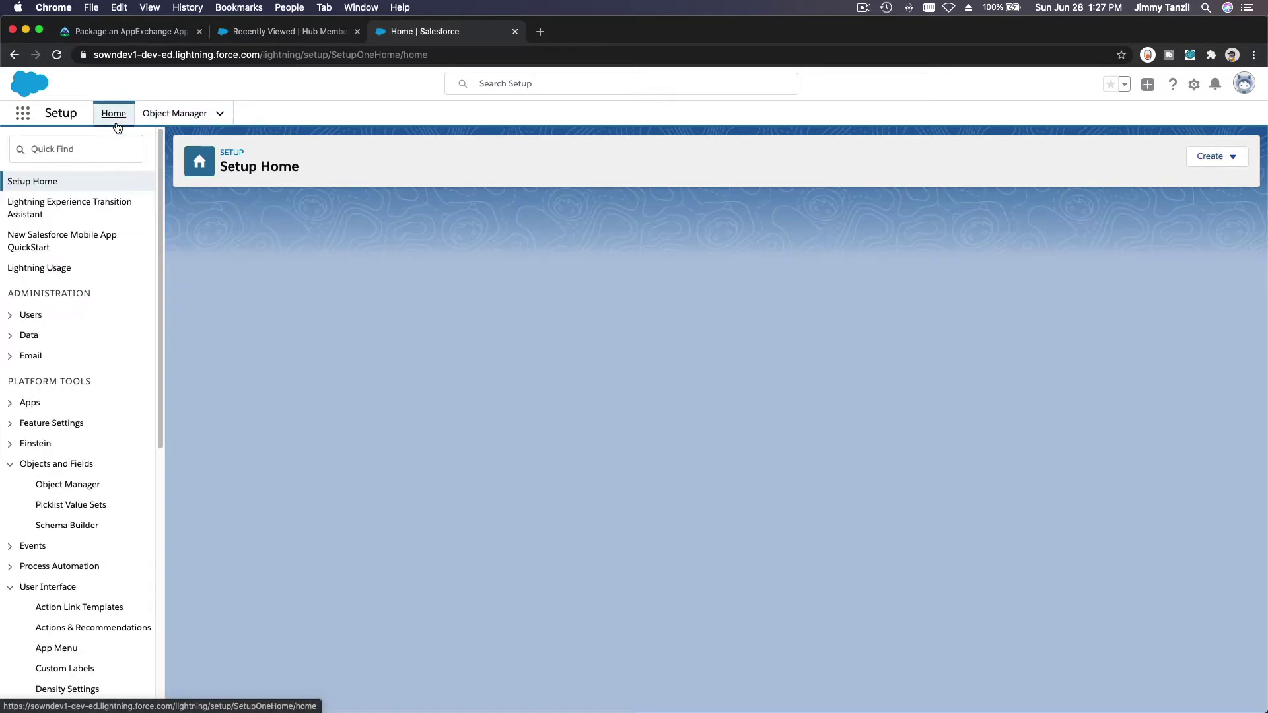
Step: Open App Manager, copy 'Module Tracker' from the challenge, and start a New Lightning App
click(99, 151)
text(Ap)
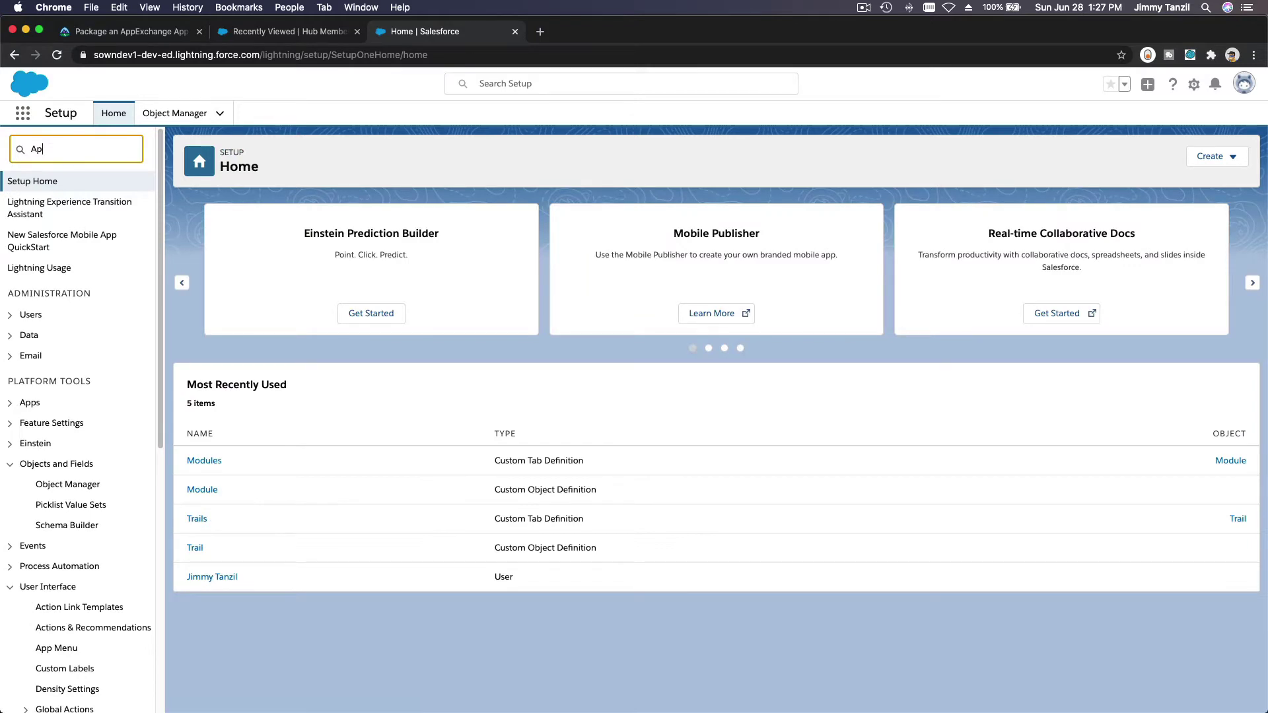
text(p Manager)
click(65, 203)
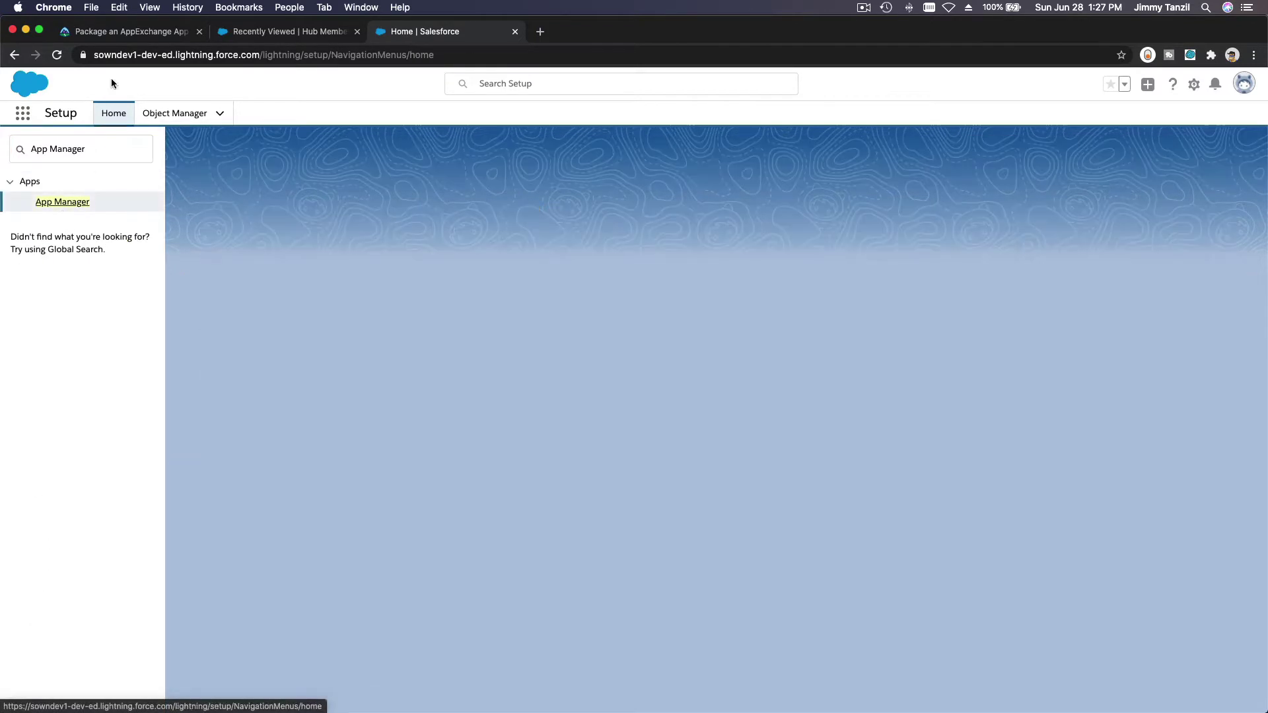
click(117, 32)
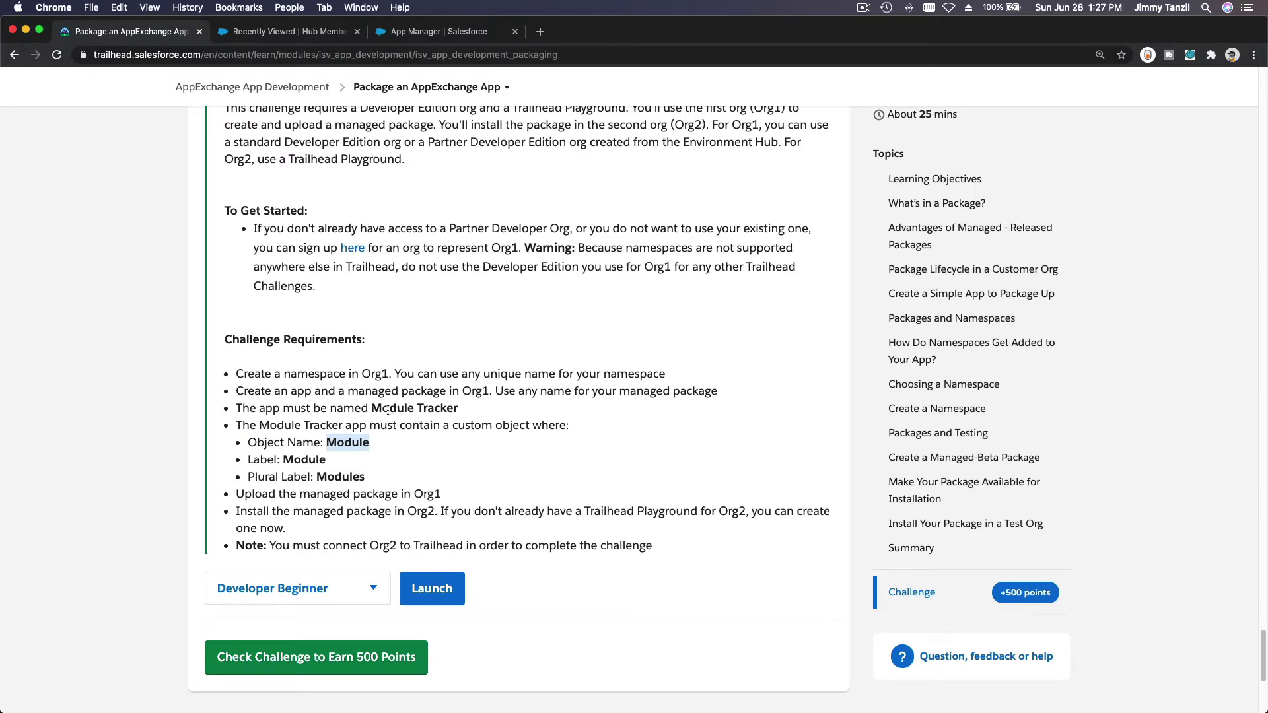
drag(371, 409, 458, 417)
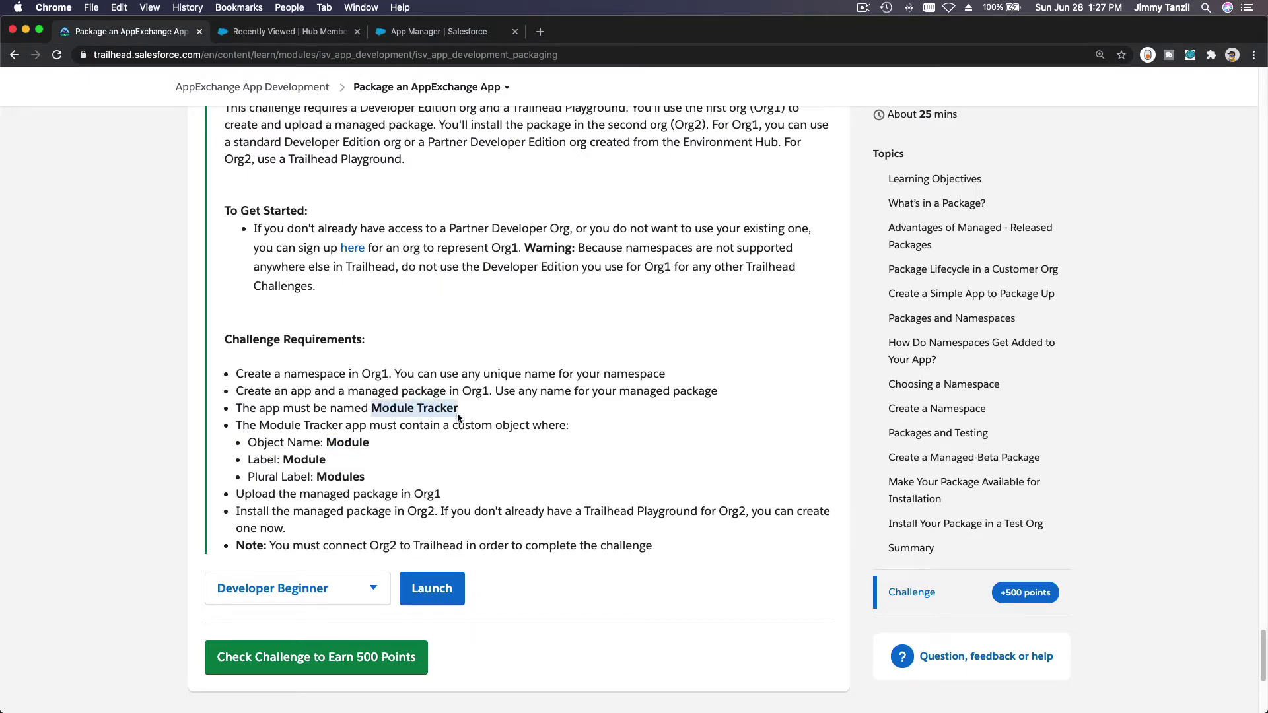
key(super+c)
click(448, 39)
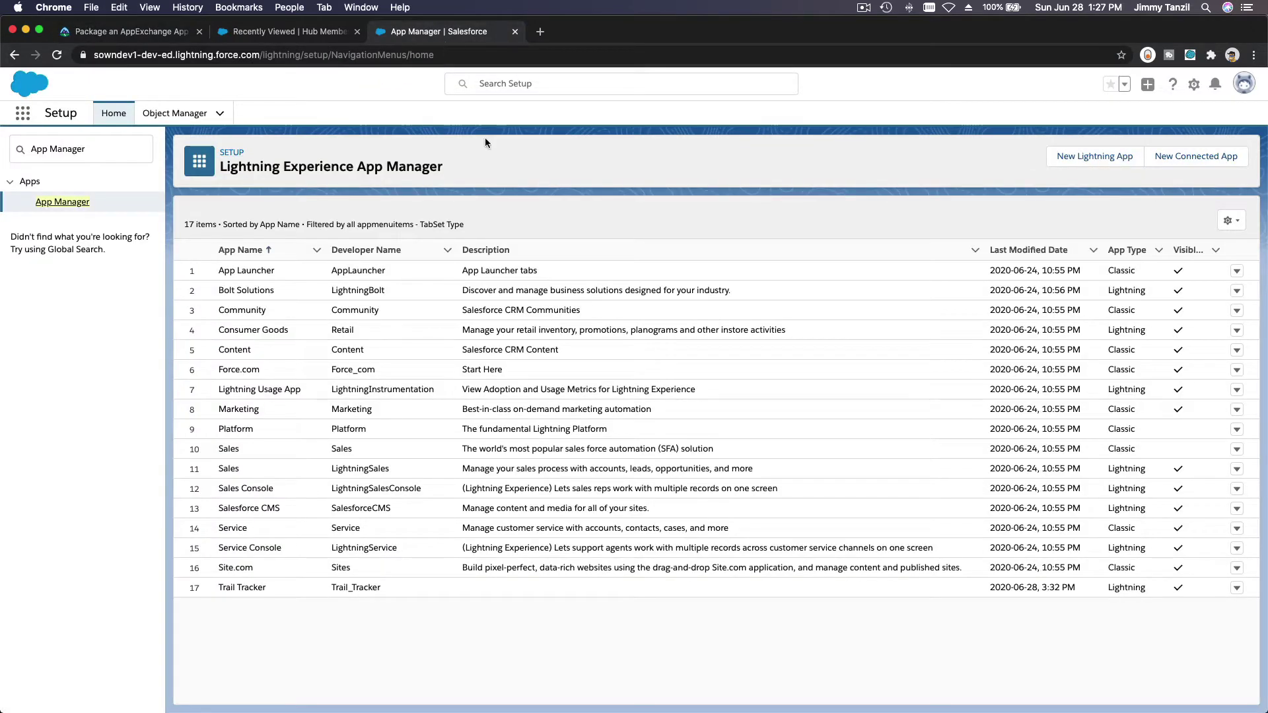
click(1091, 157)
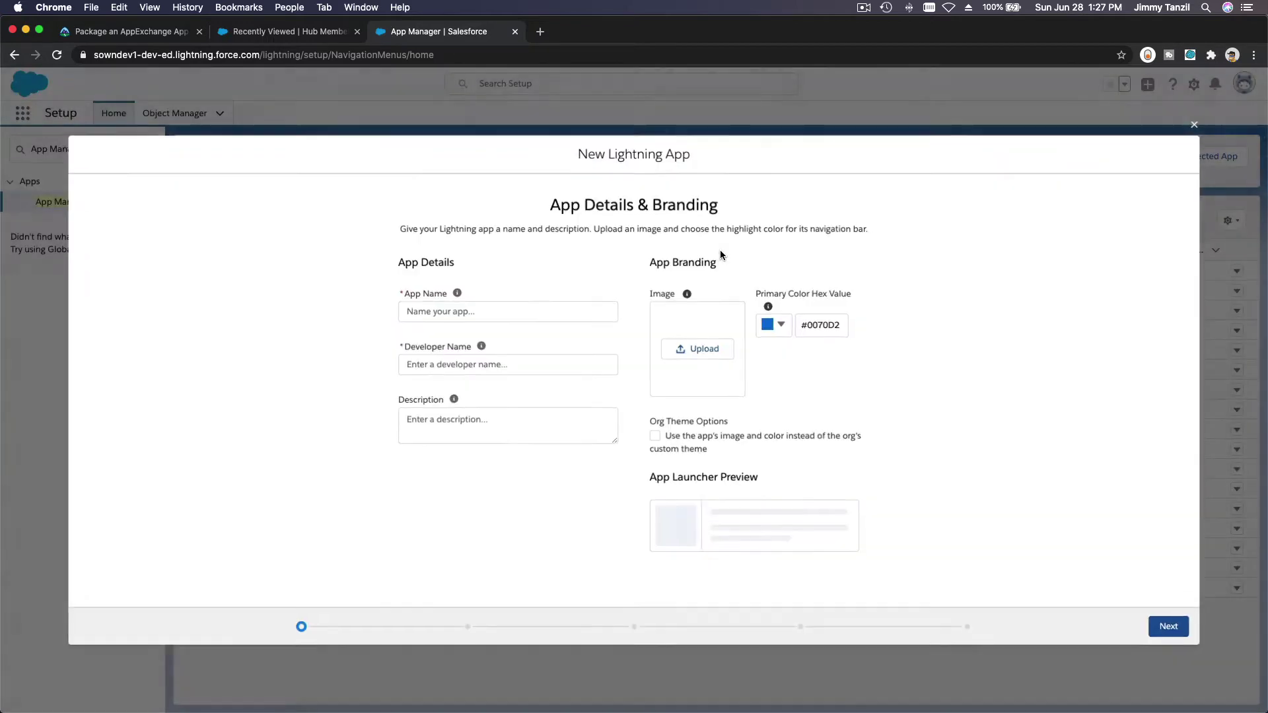
Step: Name the Lightning app 'Module Tracker' and advance through app options and utility items
click(565, 310)
key(super+v)
key(Tab)
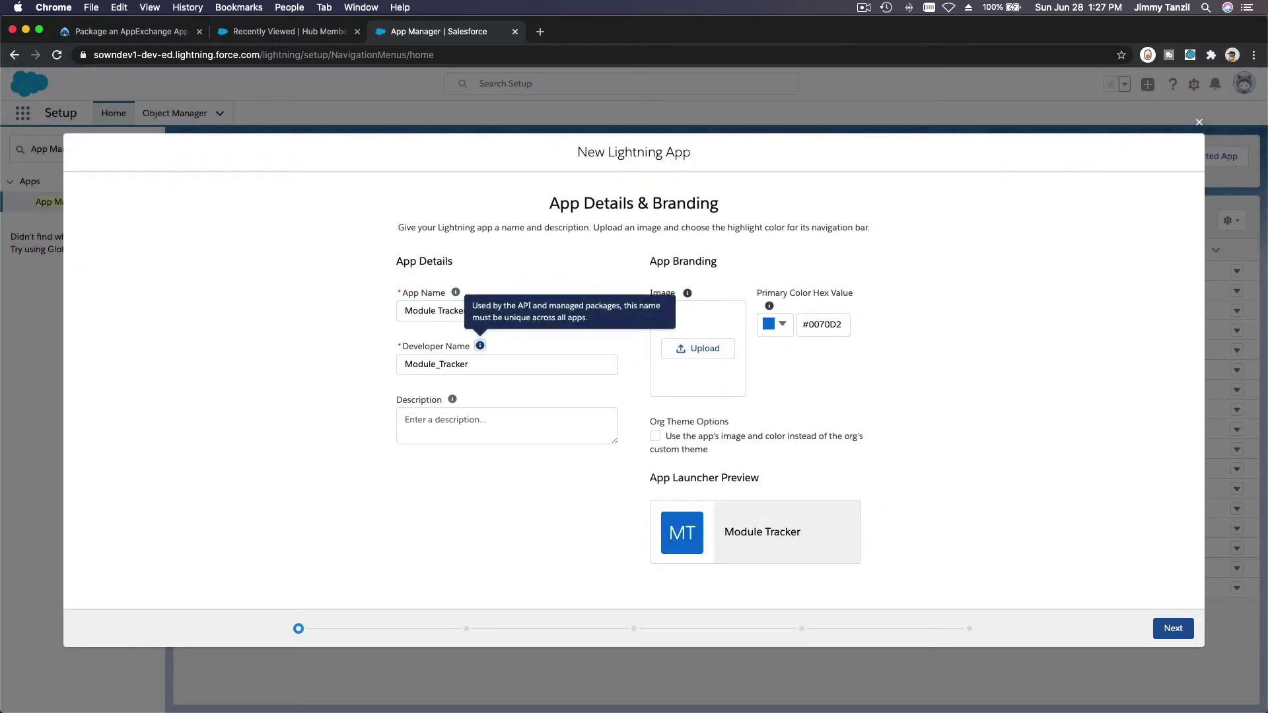
key(Tab)
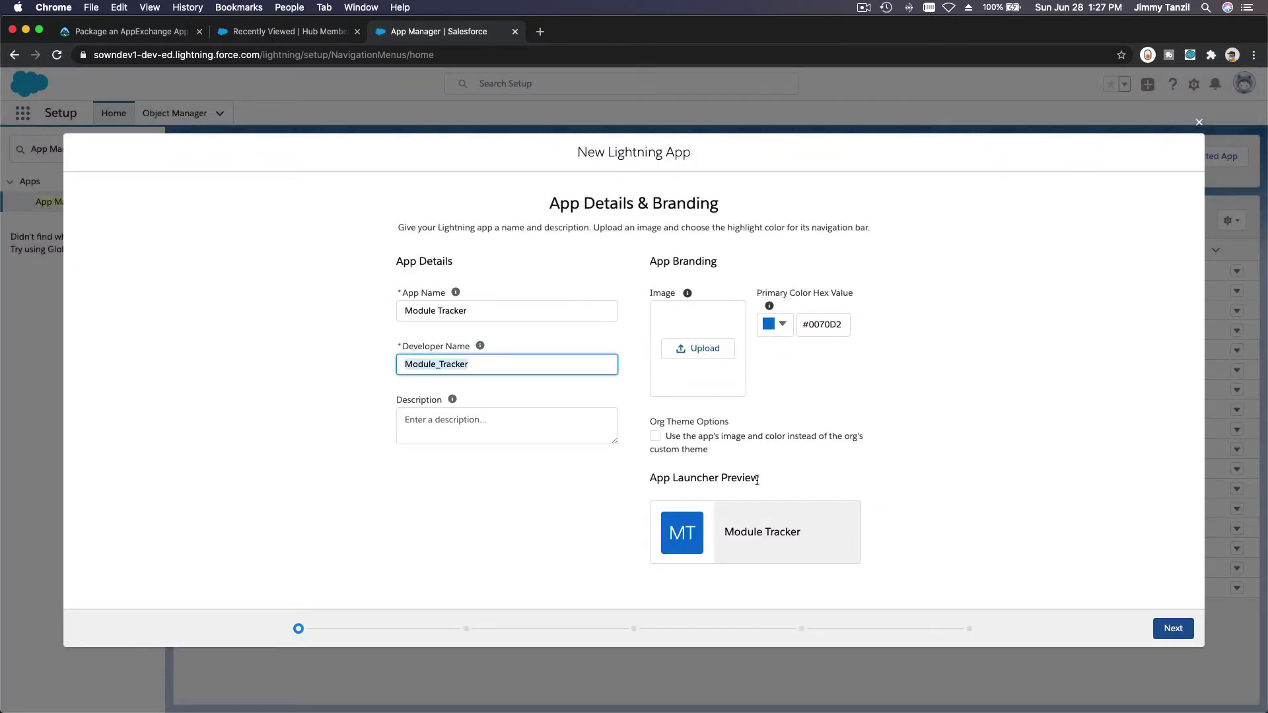
click(1164, 624)
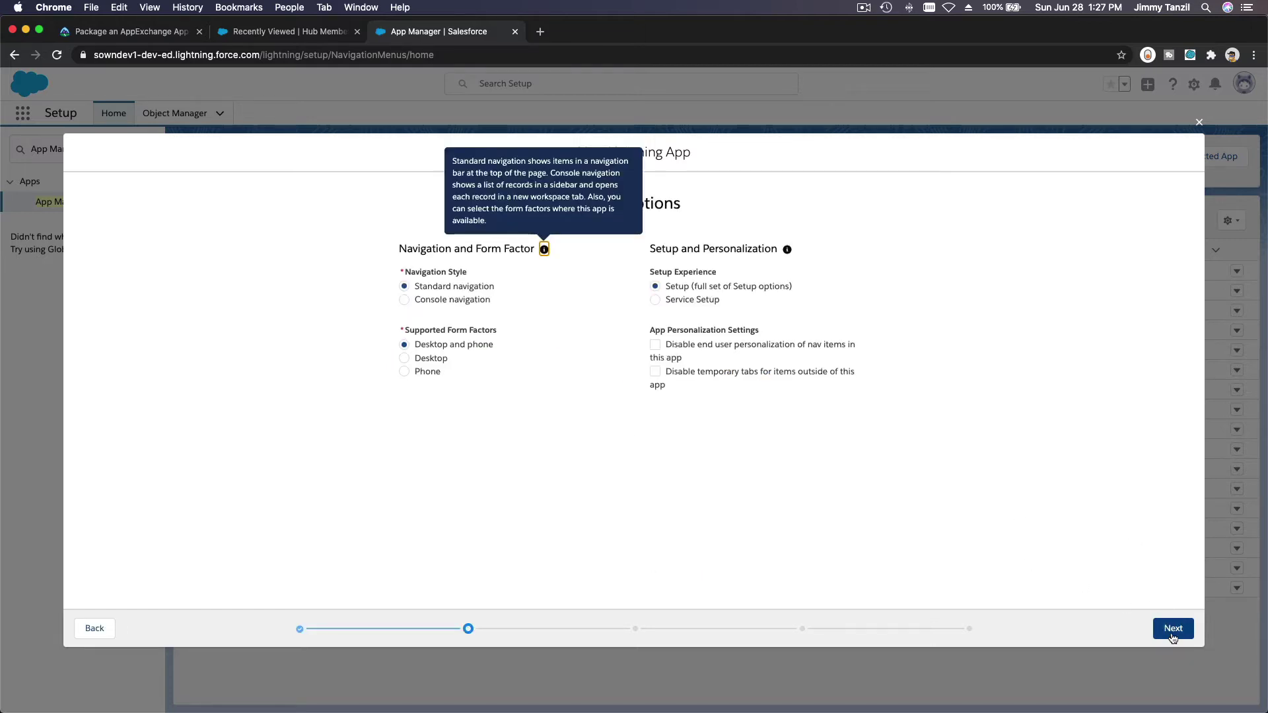
click(1173, 634)
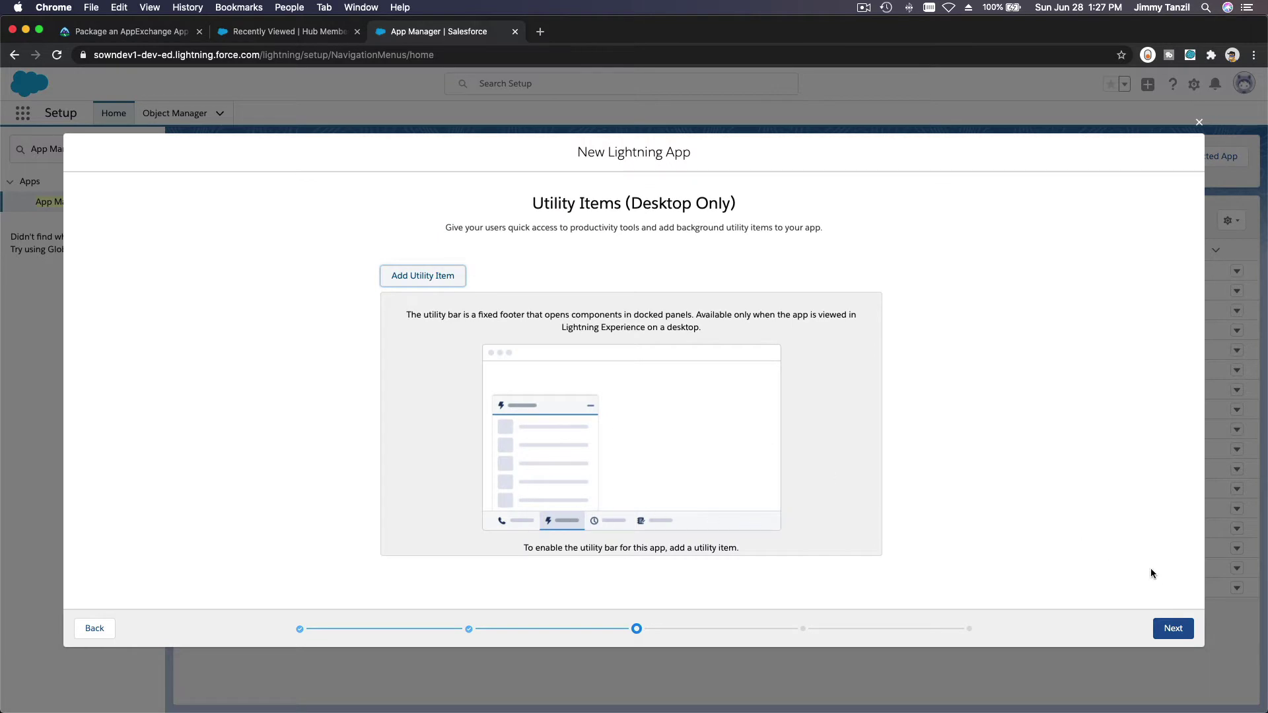
click(1182, 631)
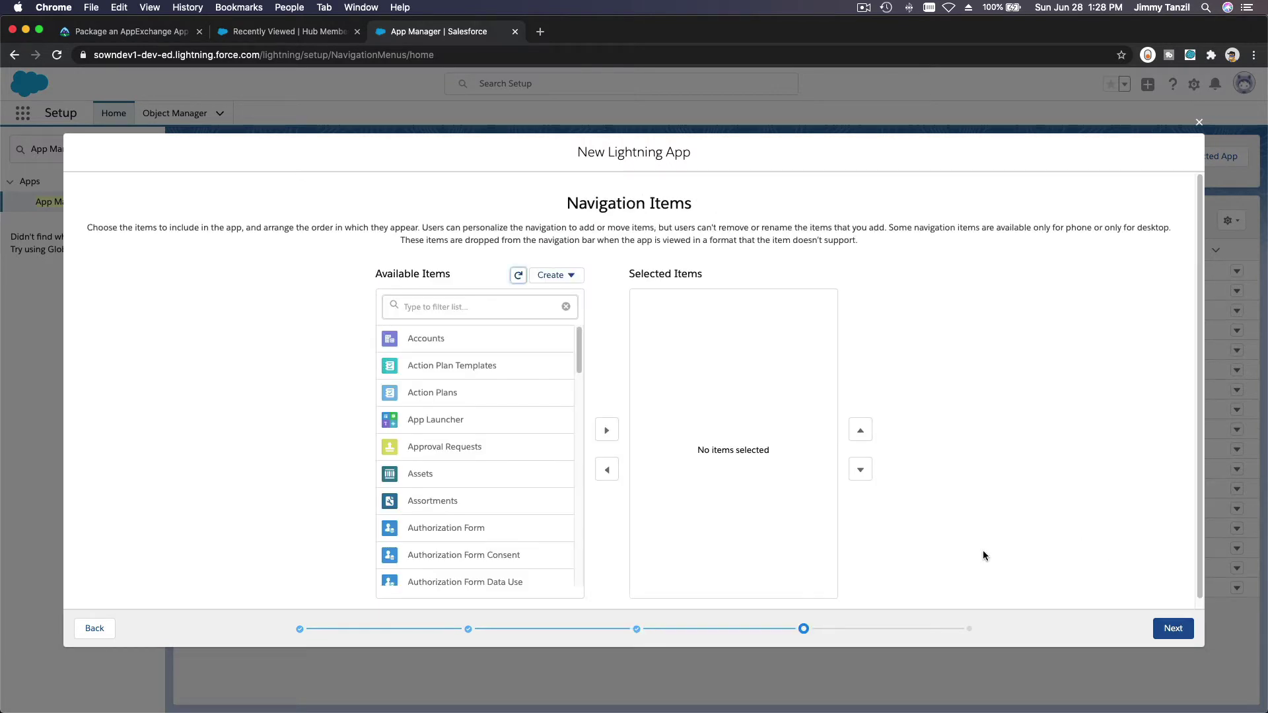
Step: Add Modules to the app's navigation items
click(510, 309)
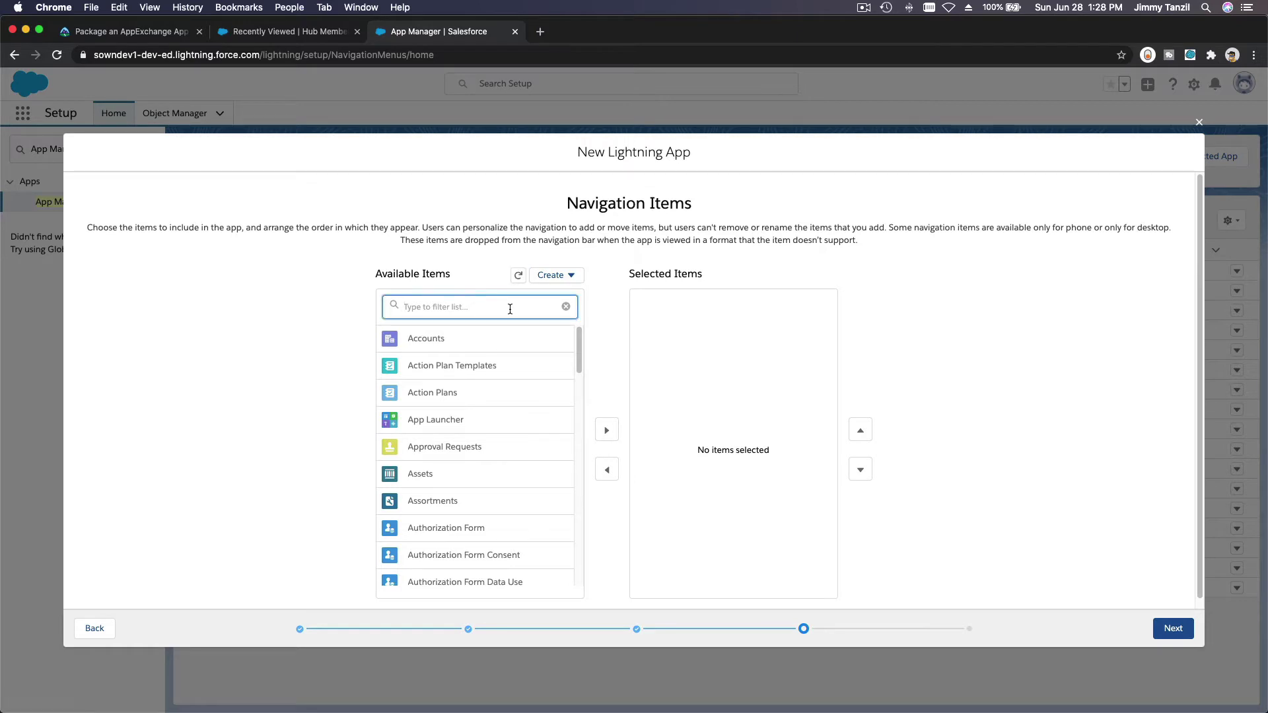
text(Mod)
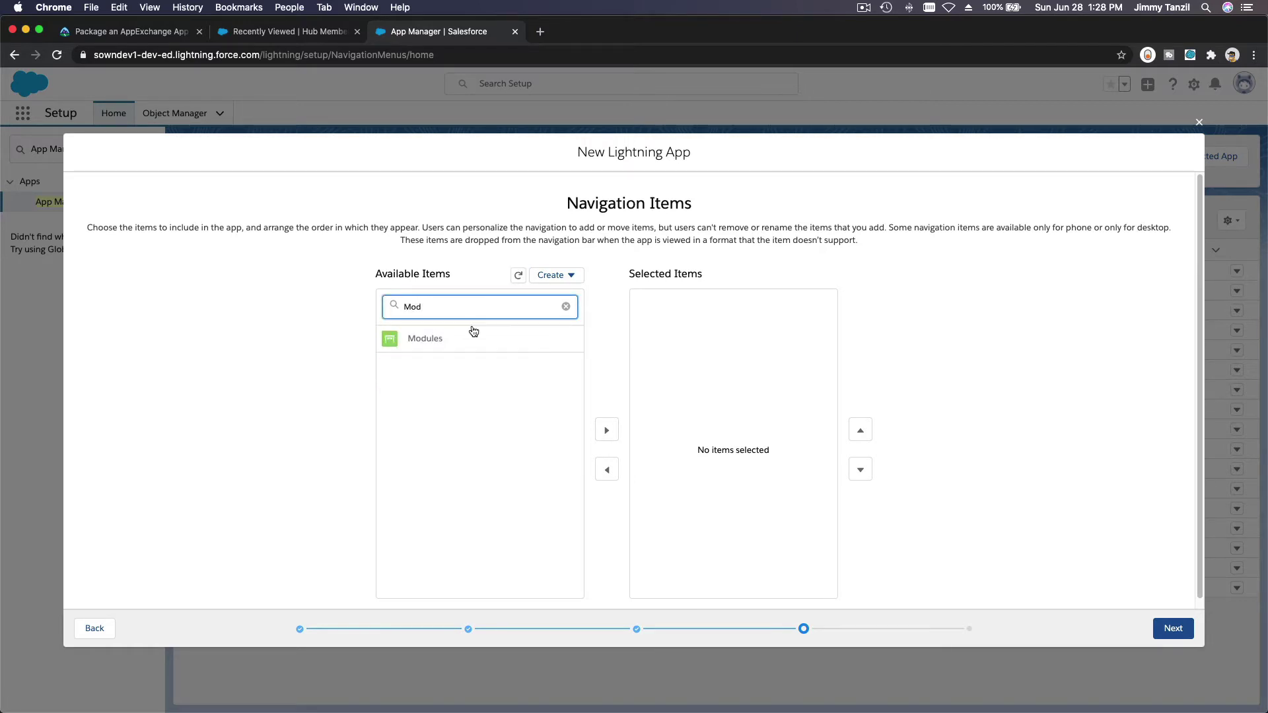
click(470, 340)
click(607, 430)
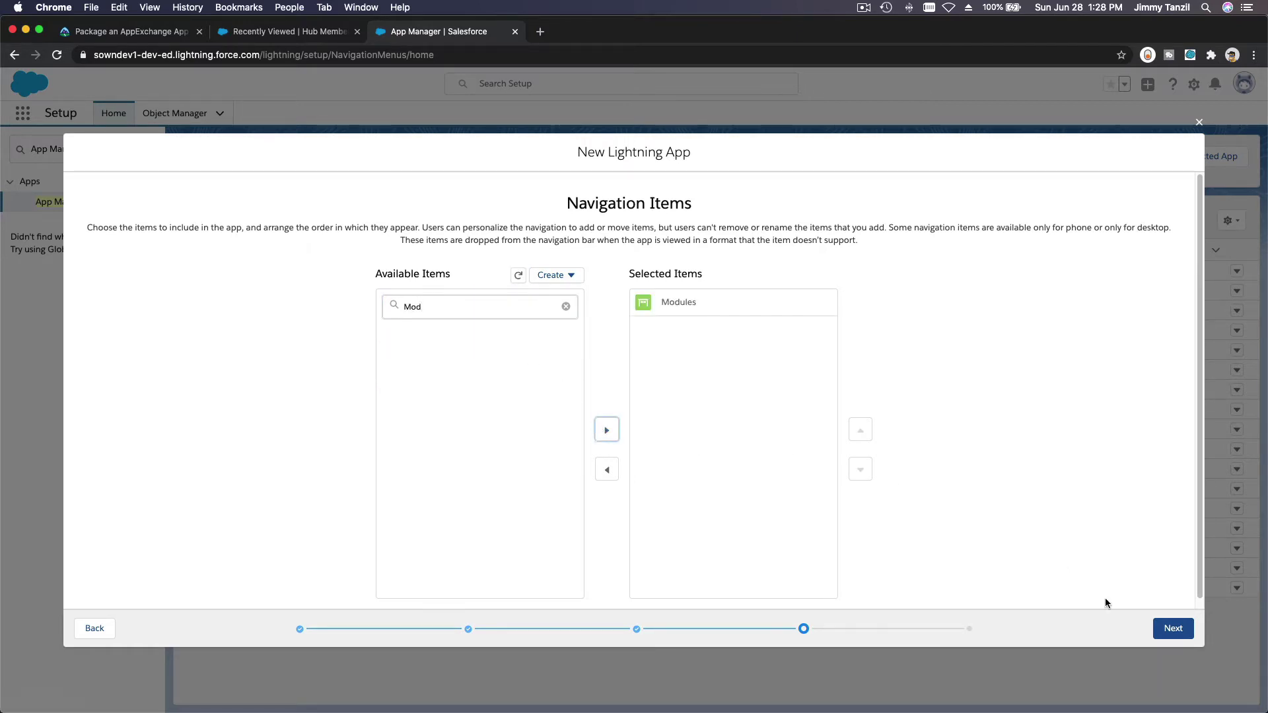
Step: Grant all available user profiles access and Save & Finish the app
click(1153, 626)
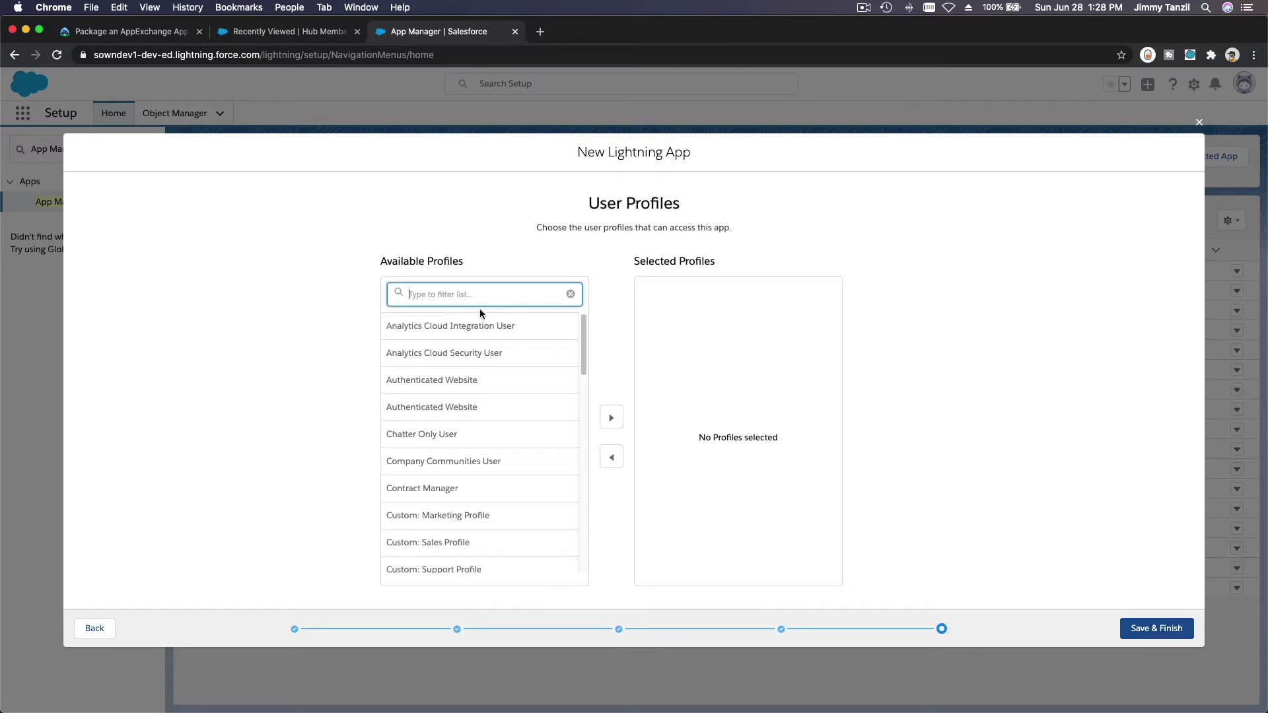
scroll(496, 327, down, 10)
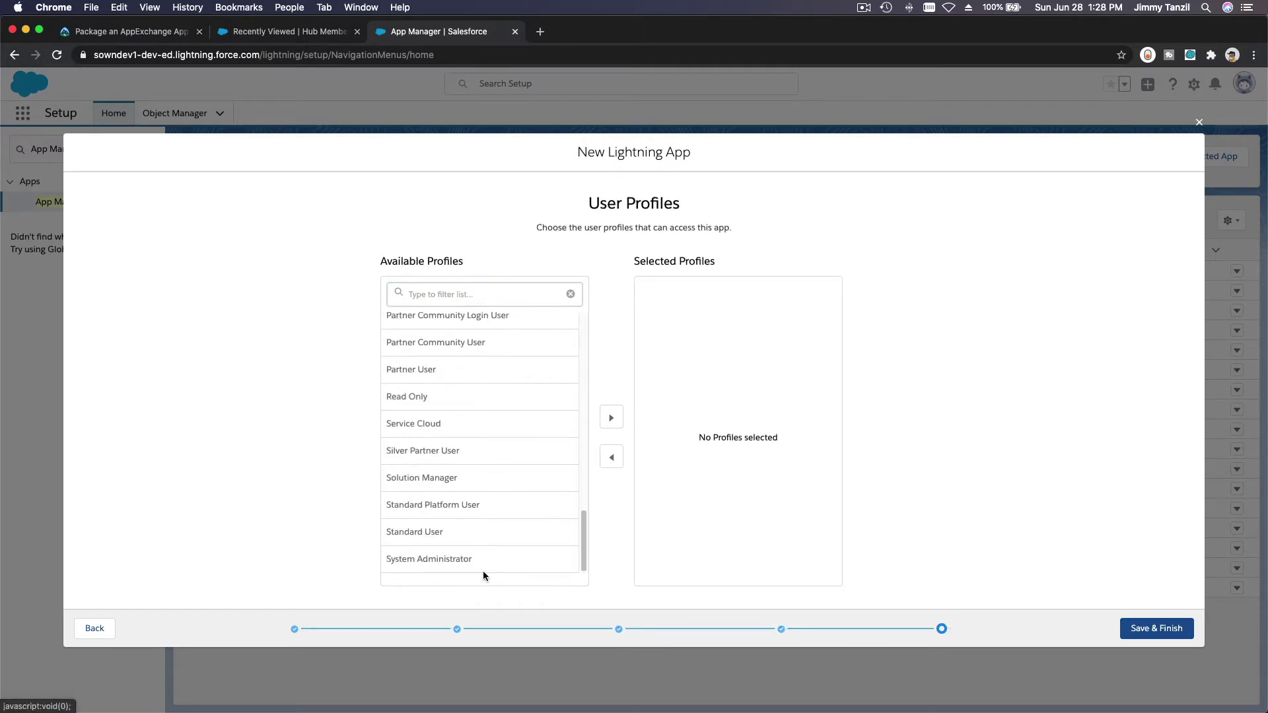
shift+click(485, 572)
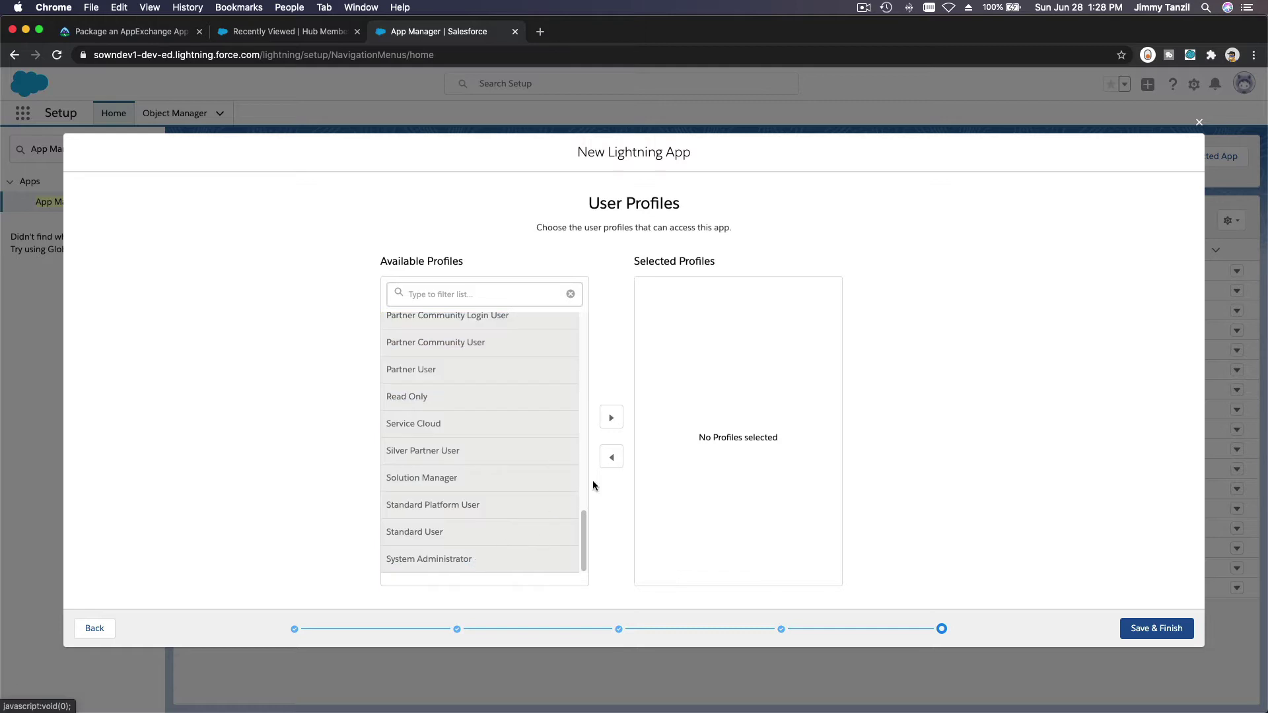
click(611, 417)
click(1152, 635)
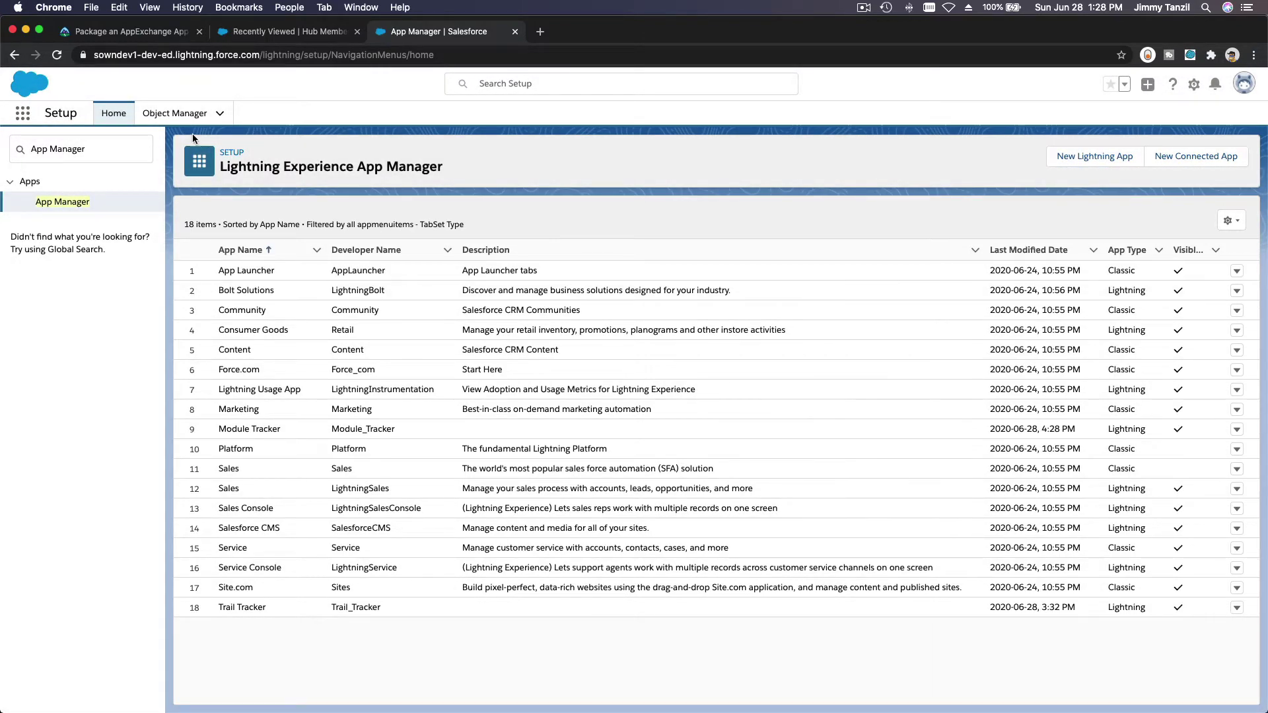
Step: Filter Object Manager by 'Mod' to inspect the sowndev1__Module__c API name, then go Home
click(186, 116)
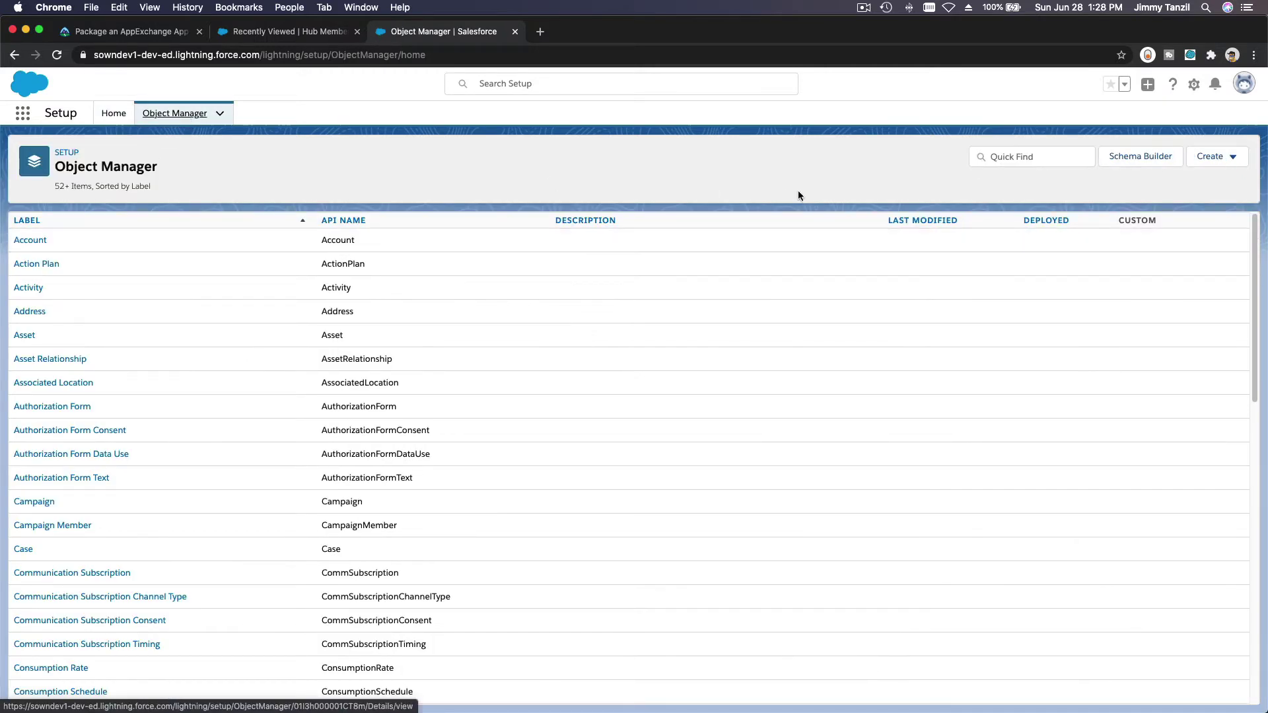
click(1028, 157)
text(Mod)
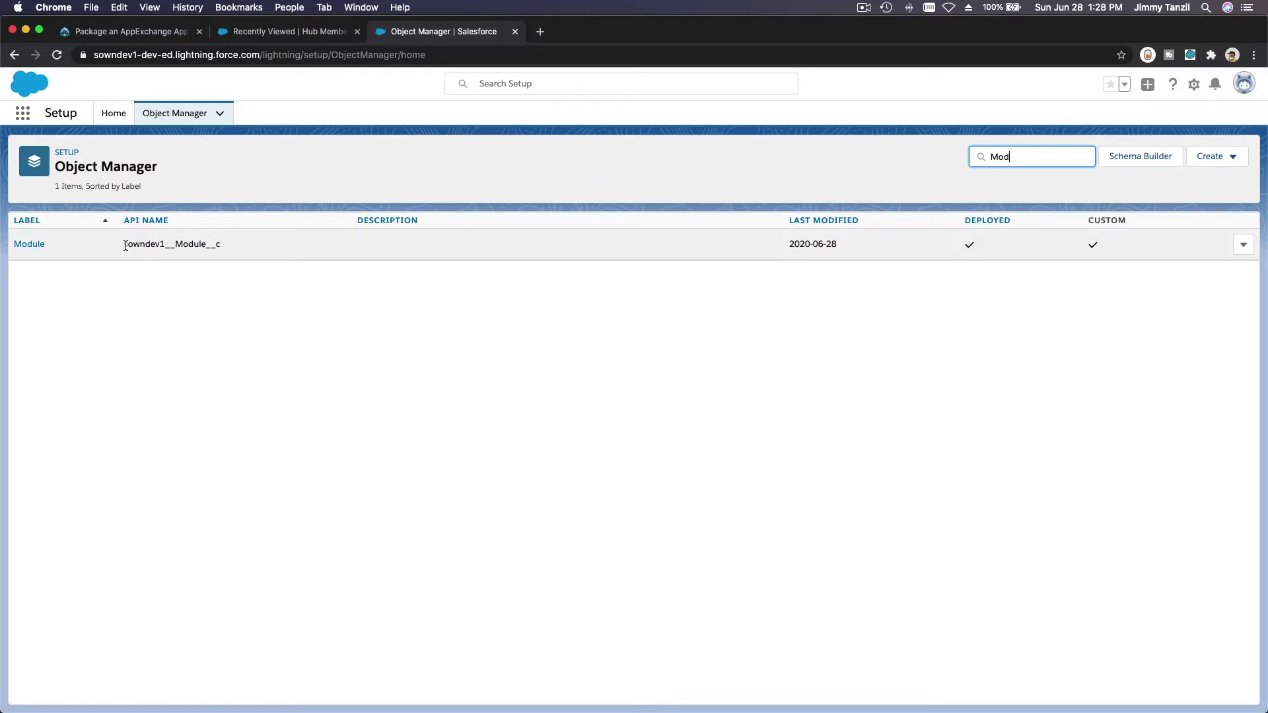
drag(124, 246, 148, 249)
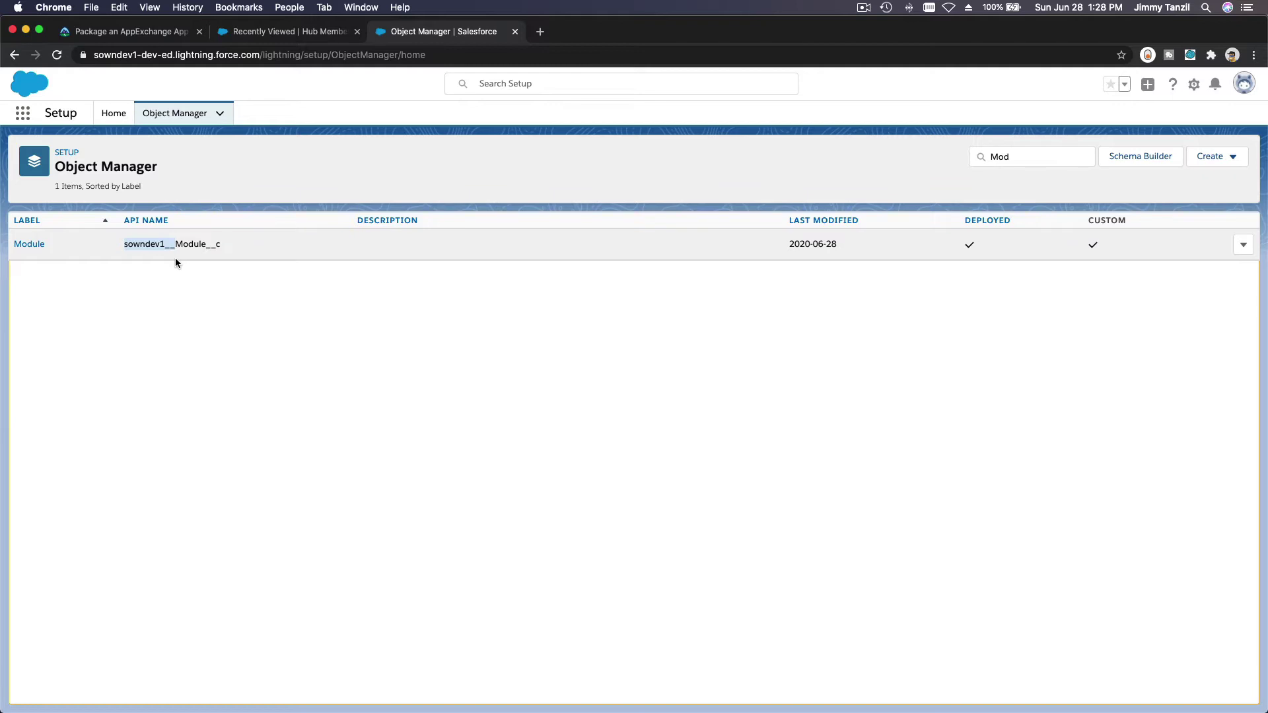
click(232, 342)
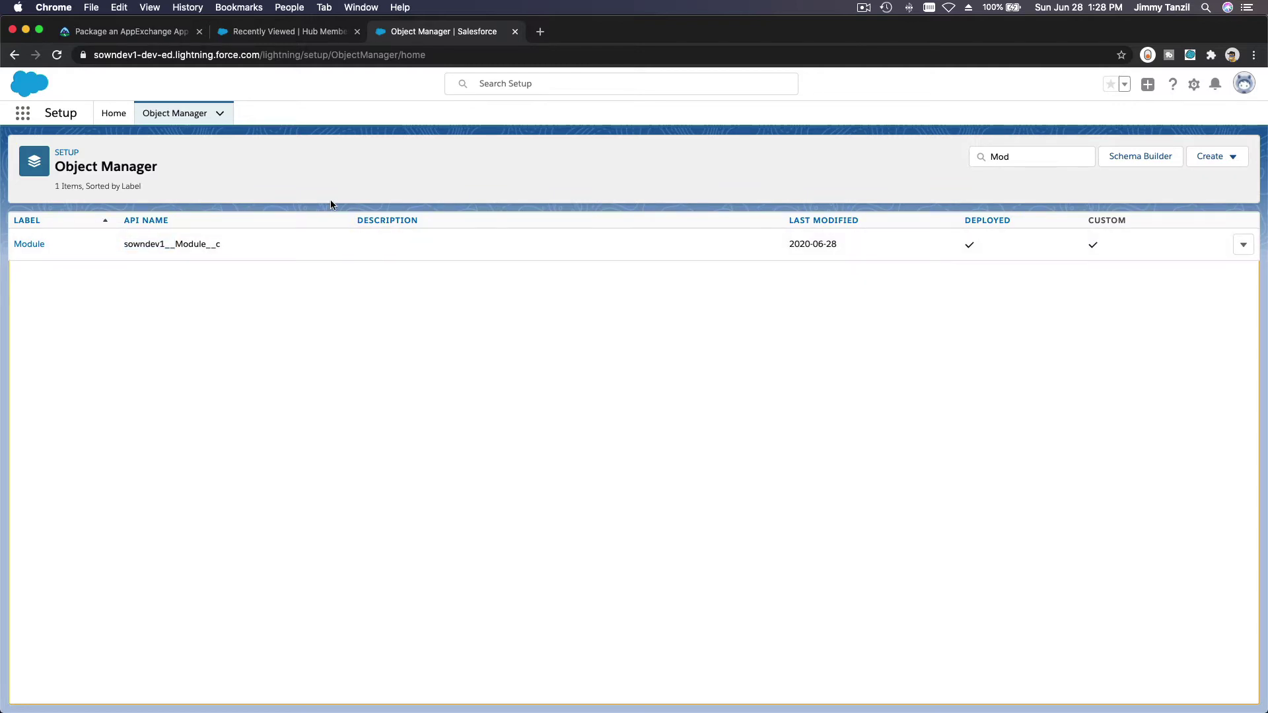
click(114, 123)
triple_click(103, 149)
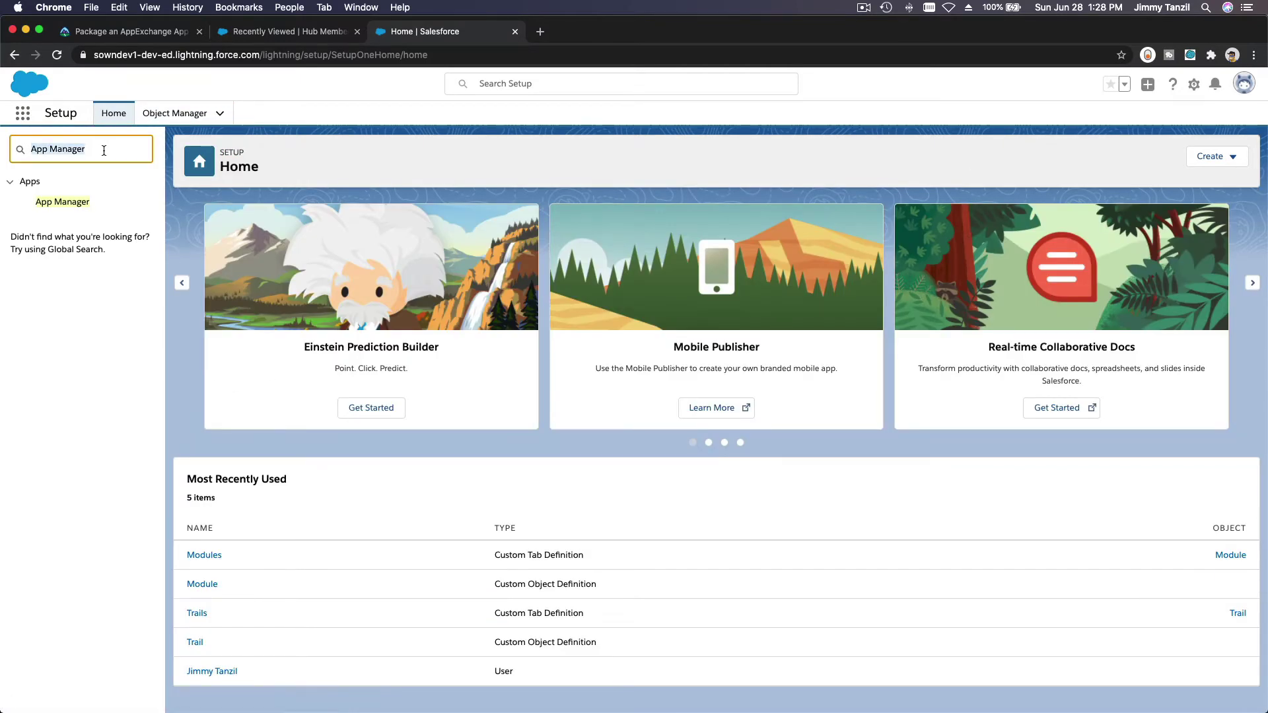
Step: Open Package Manager, start a new package, and paste 'Module Tracker' as its name
text(Package)
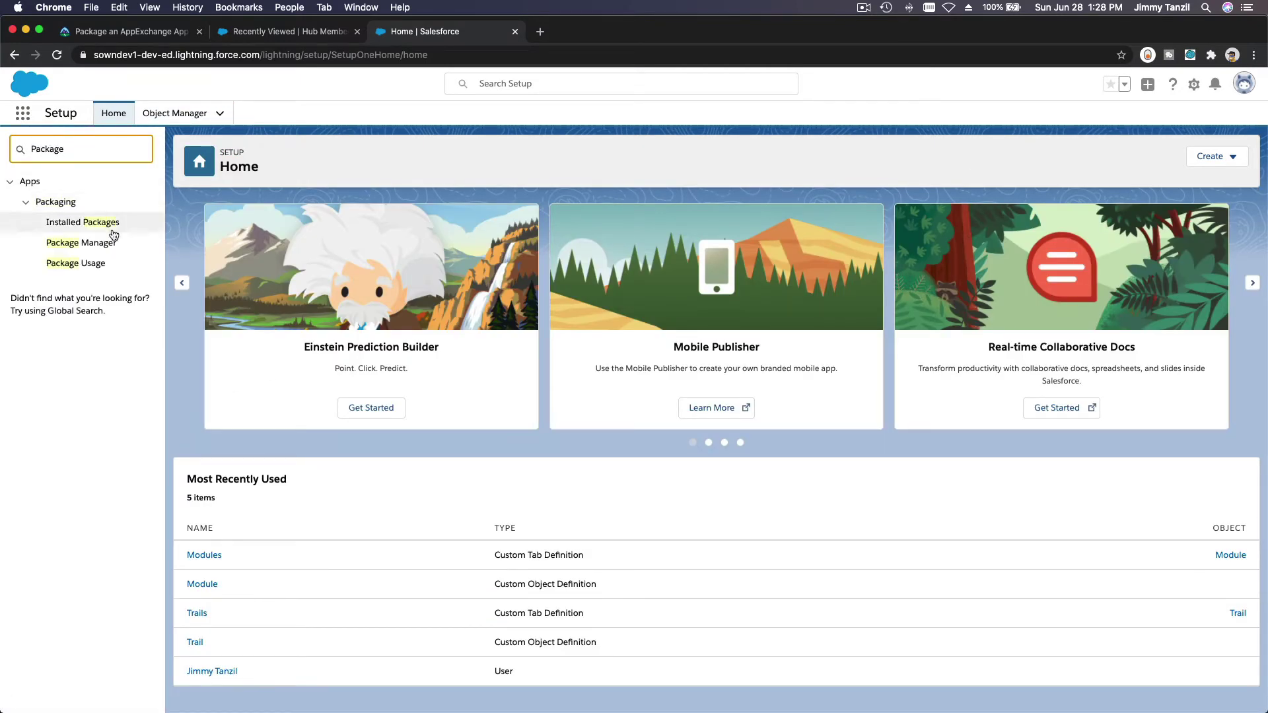
click(104, 246)
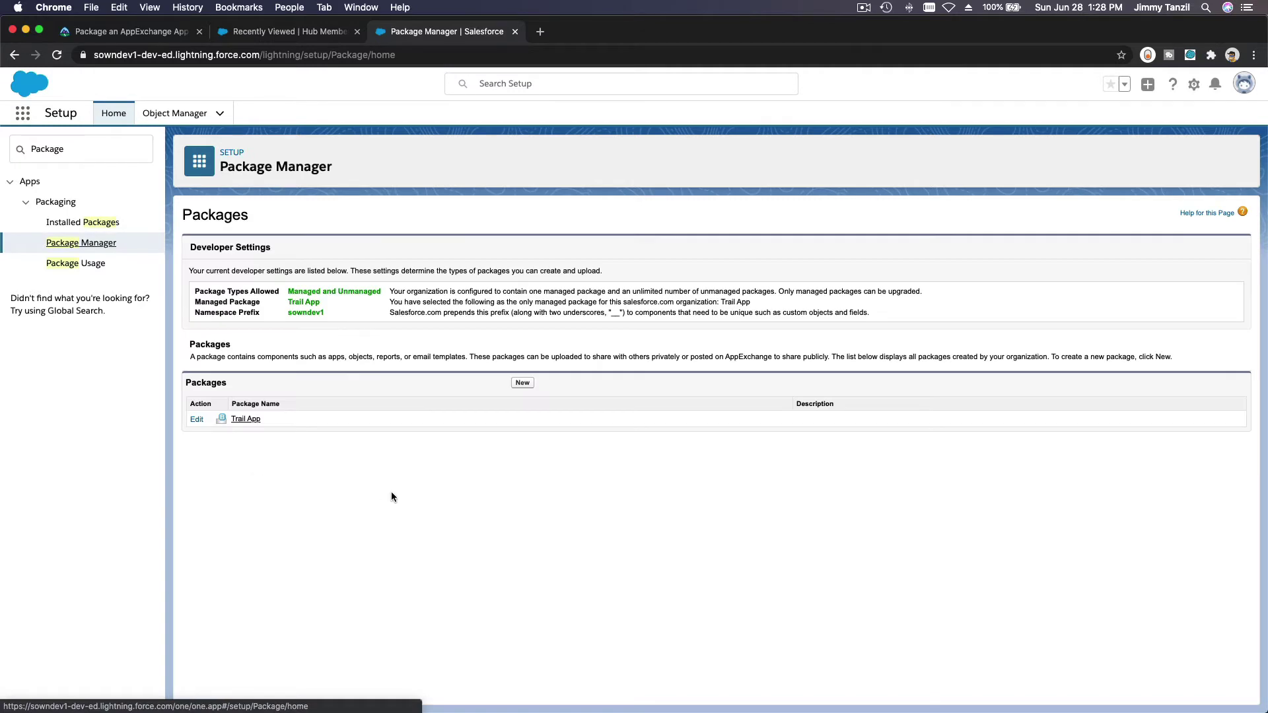
click(523, 383)
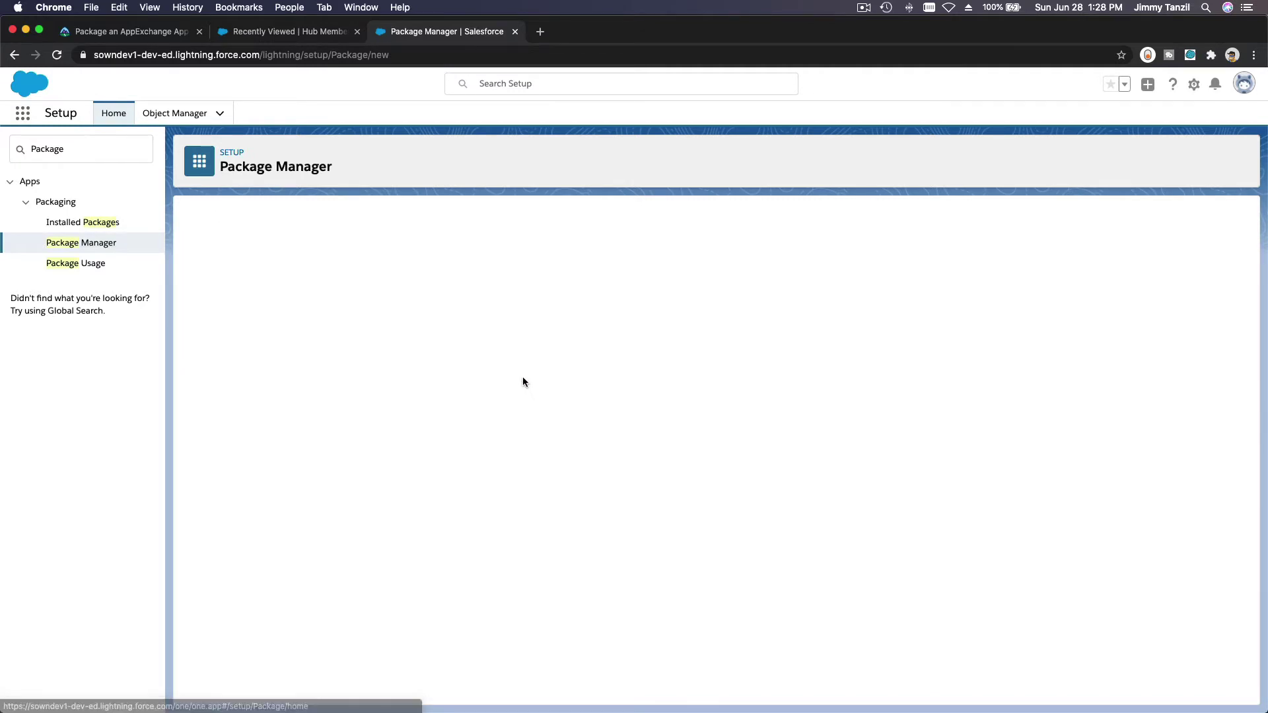
click(103, 31)
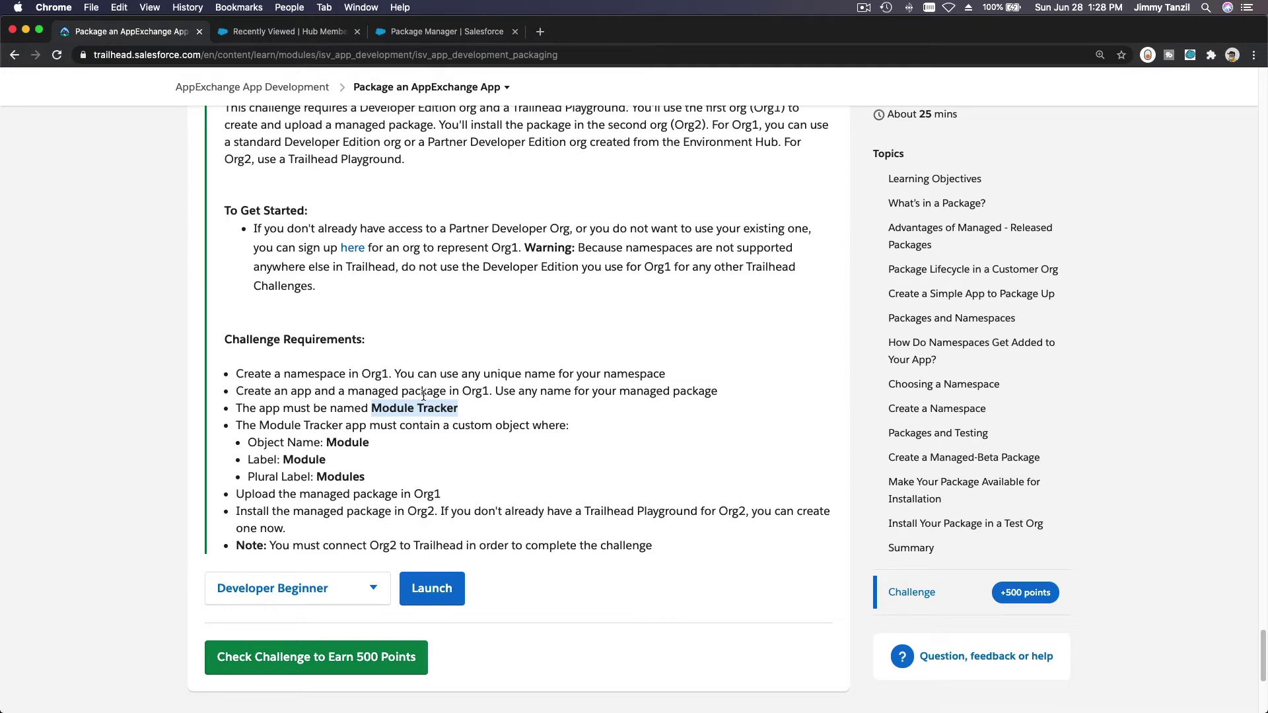
click(452, 469)
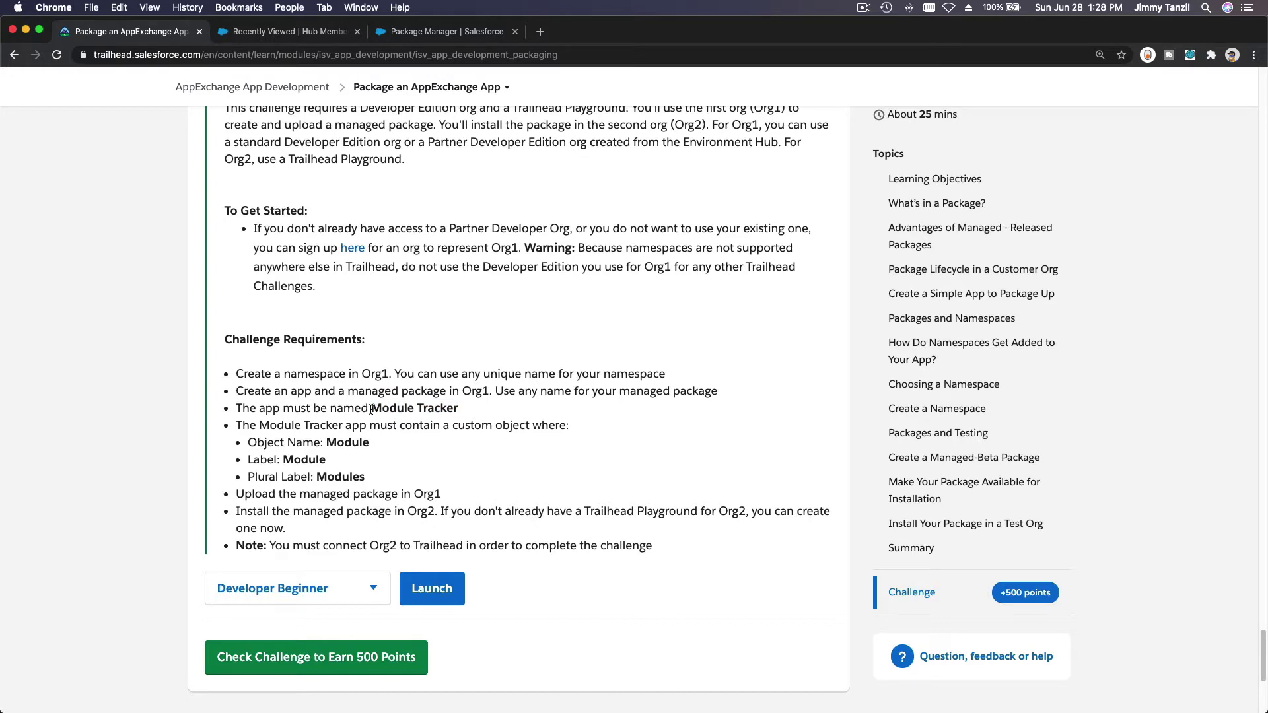
drag(371, 409, 461, 411)
key(cmd+c)
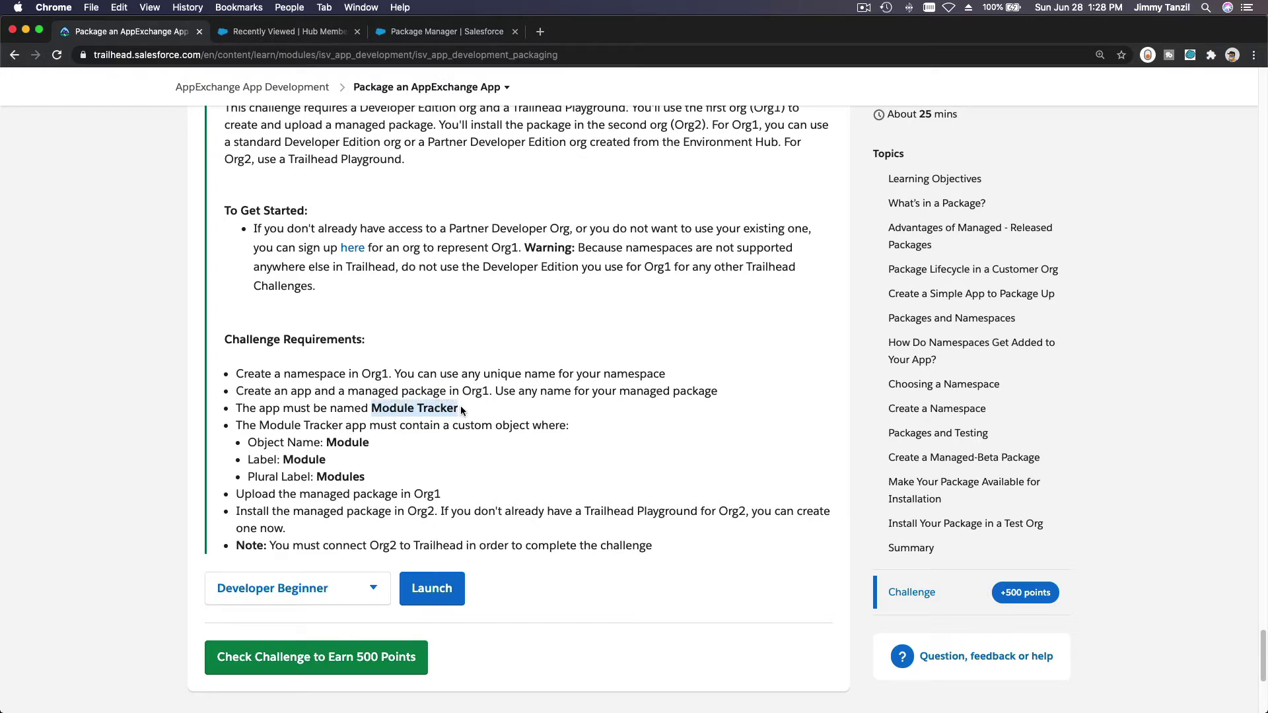
click(431, 36)
key(cmd+v)
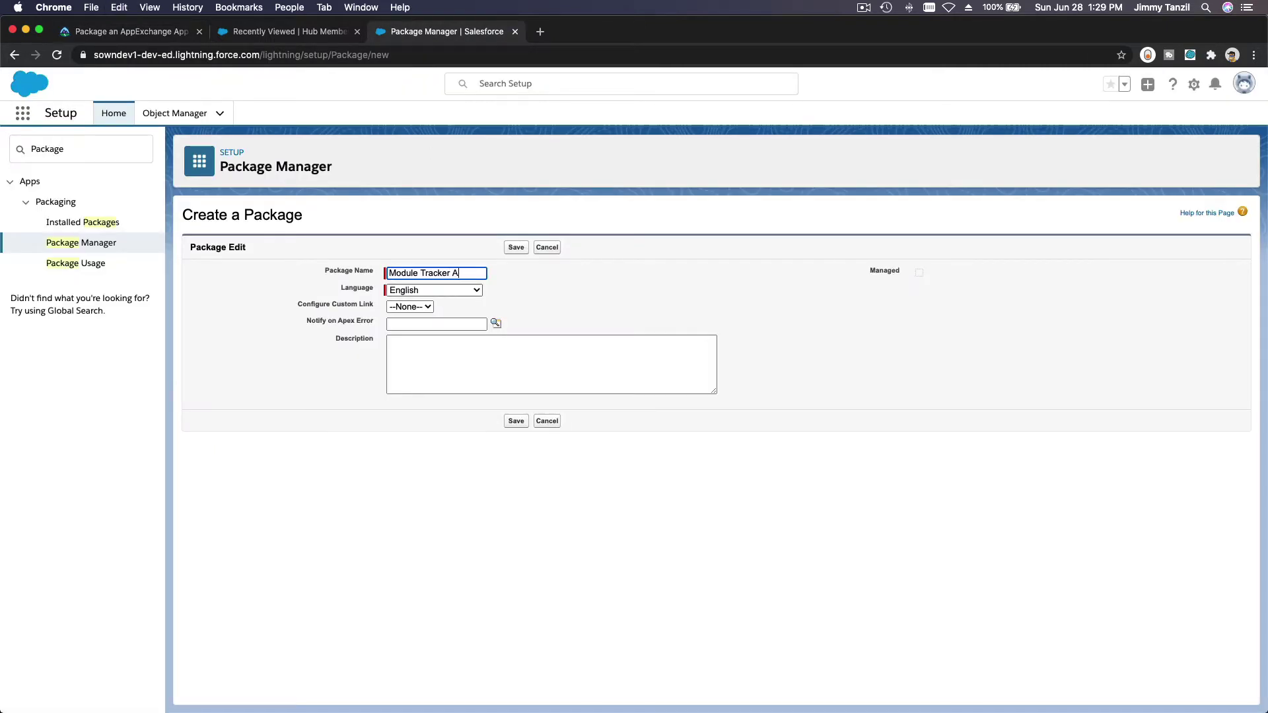
Step: Complete the name as 'Module Tracker App', then leave the form unsaved and view Trailhead
text(App)
click(917, 282)
click(89, 244)
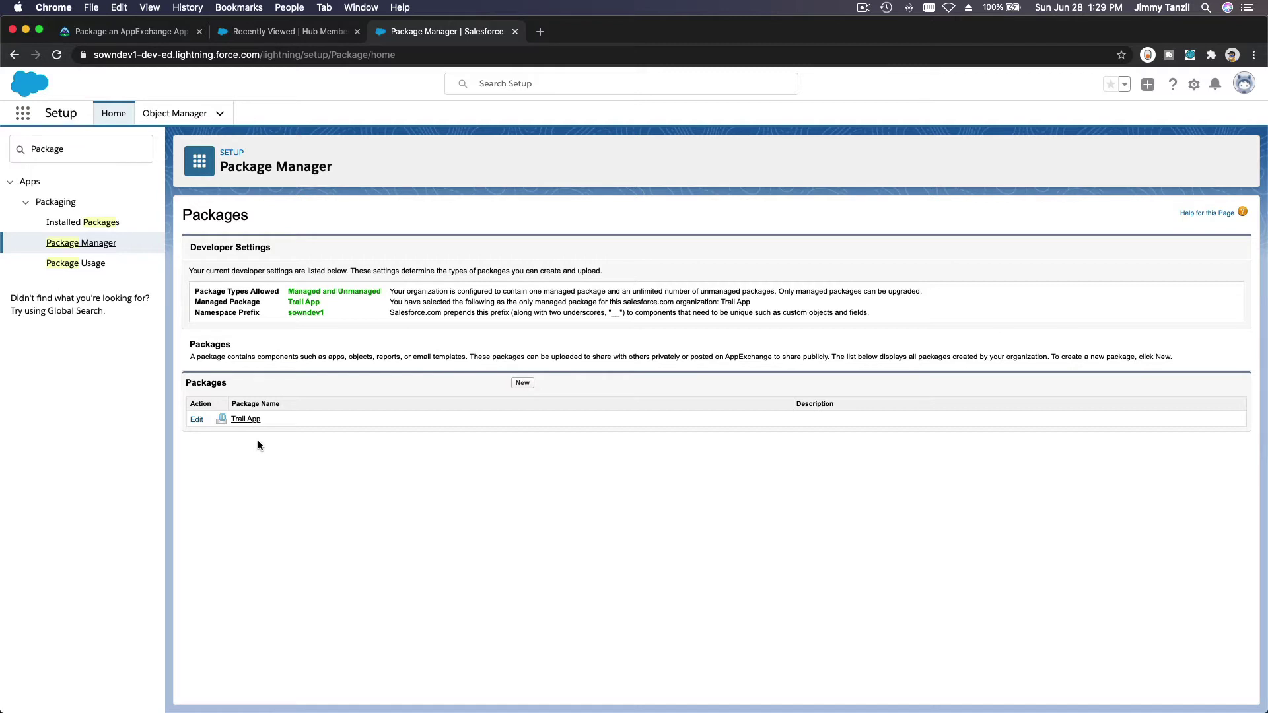
click(123, 39)
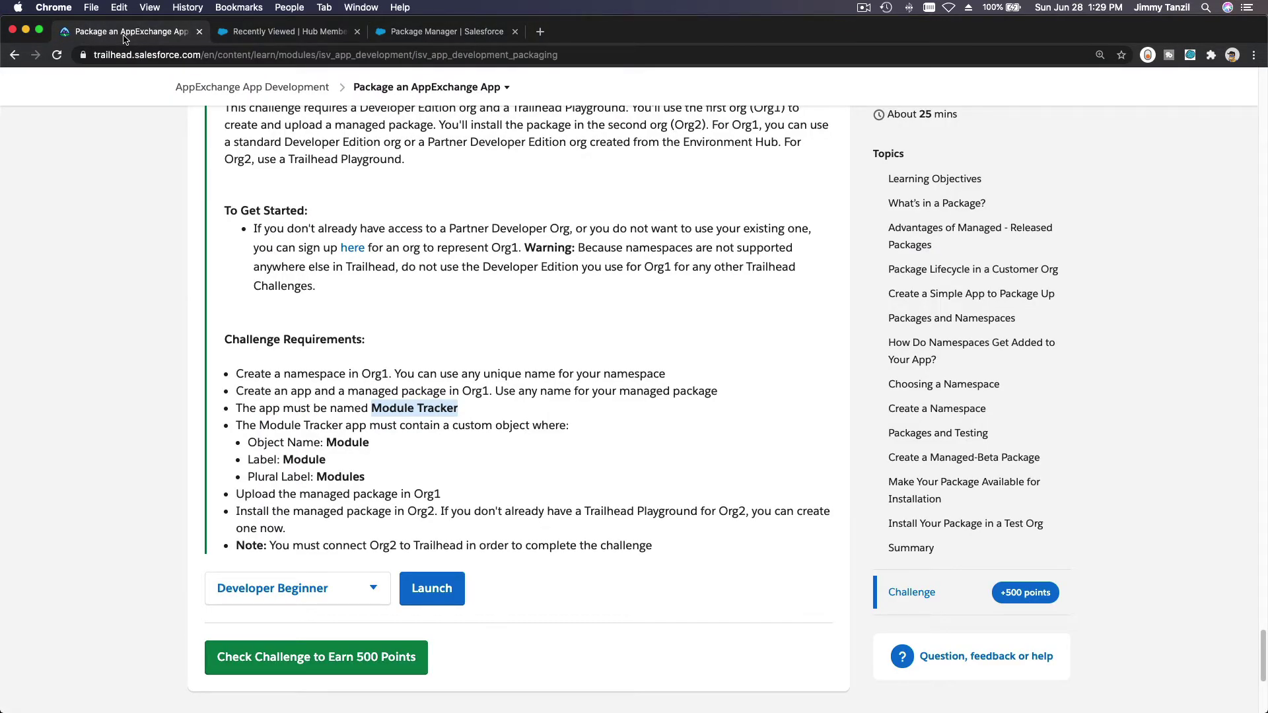
Step: Start a Development-purpose Partner Developer org named sowndev2 in Environment Hub
click(295, 39)
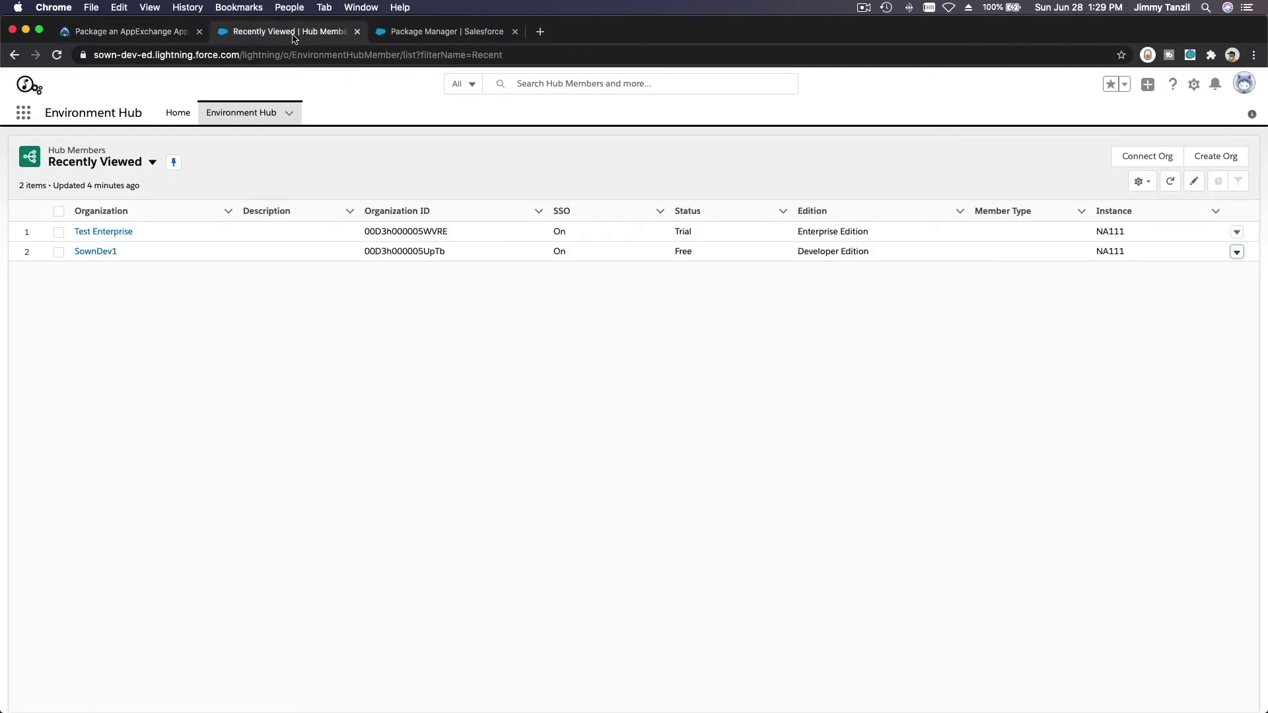
click(1218, 162)
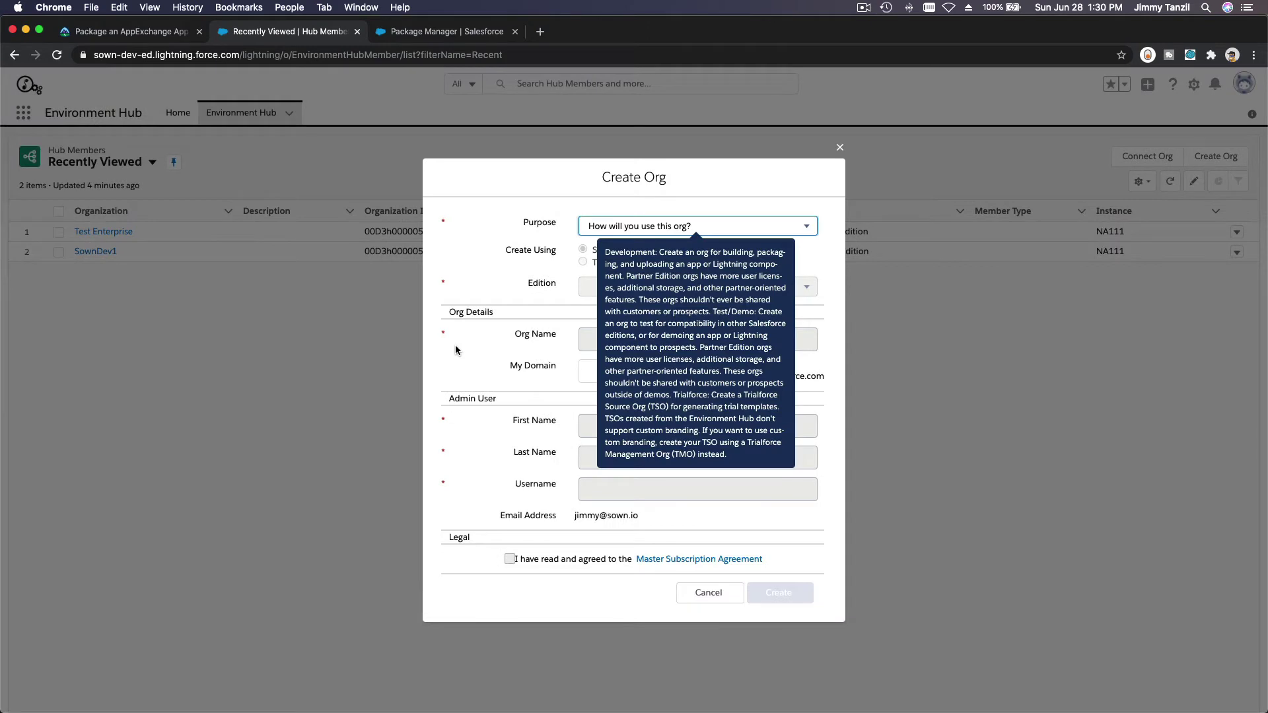
click(679, 227)
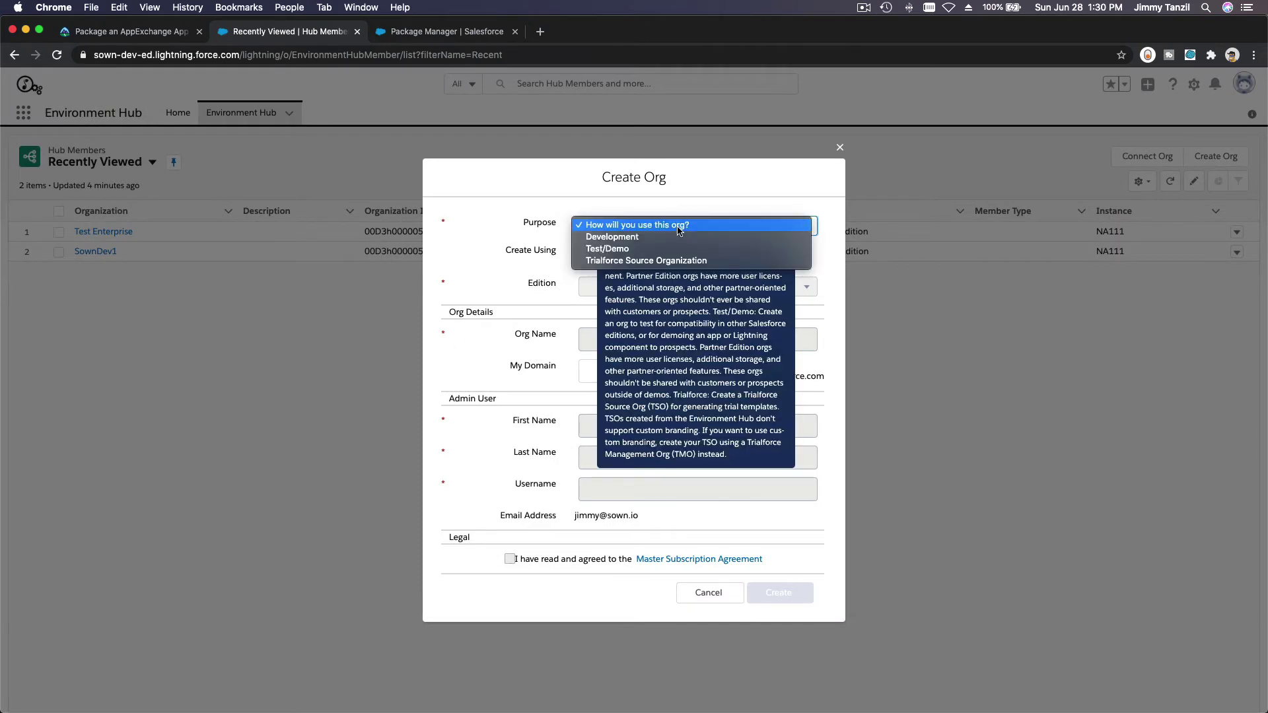
click(669, 237)
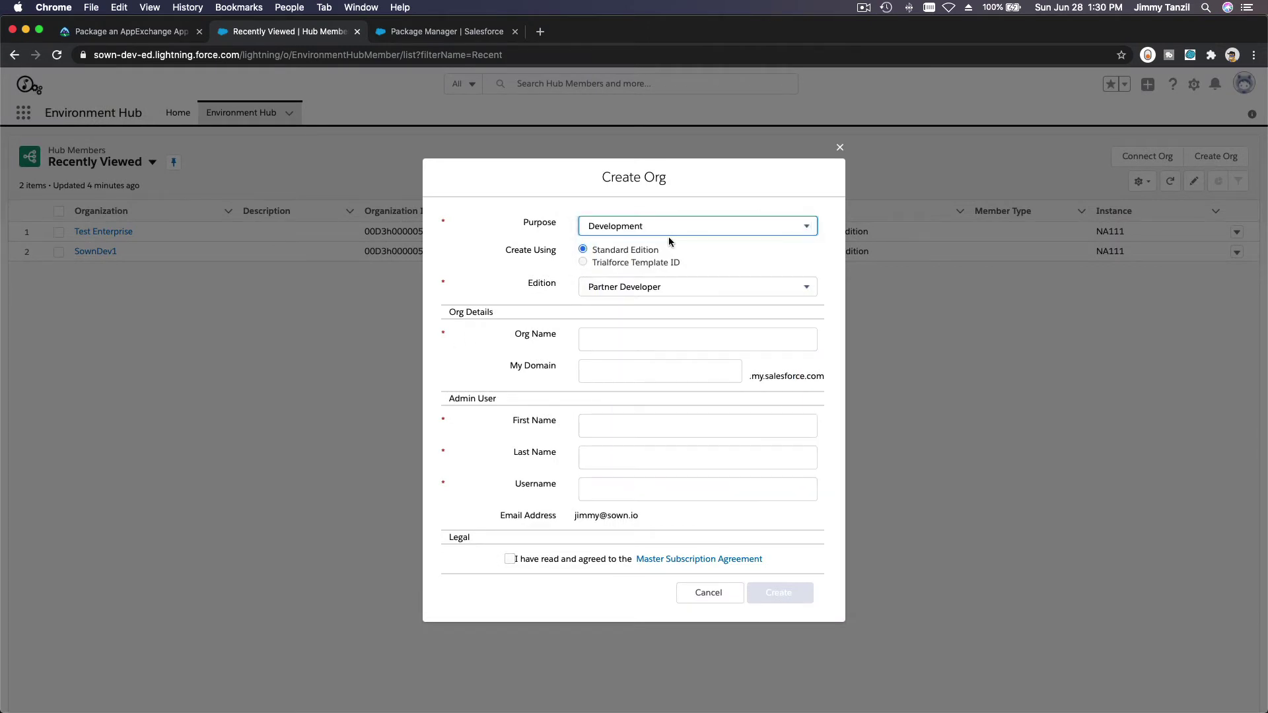
click(642, 285)
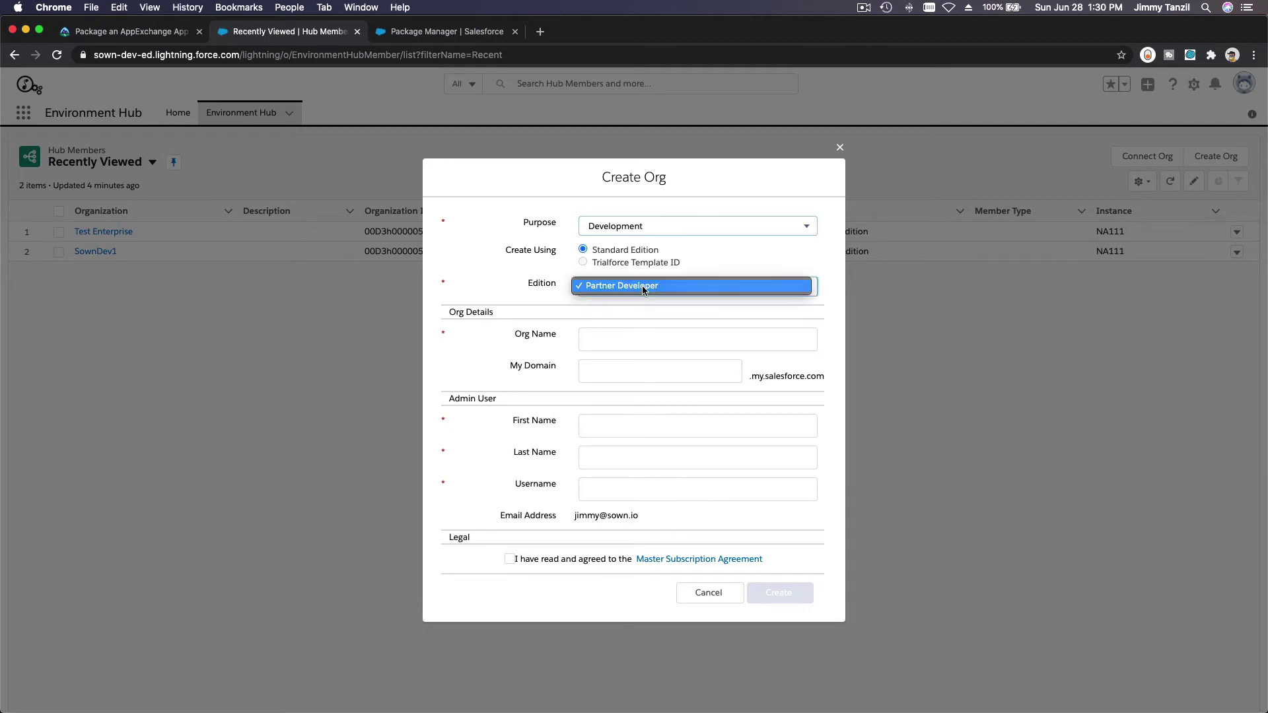
click(638, 287)
click(635, 336)
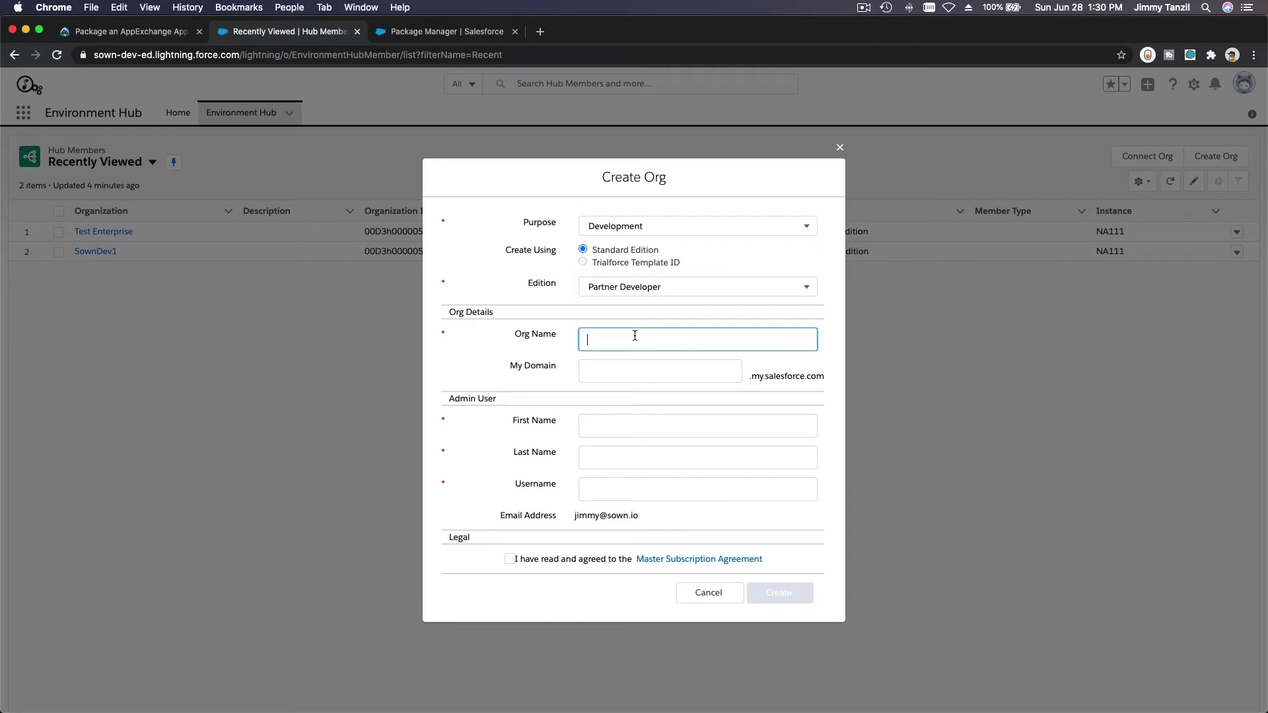
text(sowndev2)
Step: Fill in the admin user's first name, last name and a valid username, accept the agreement, and create
click(660, 371)
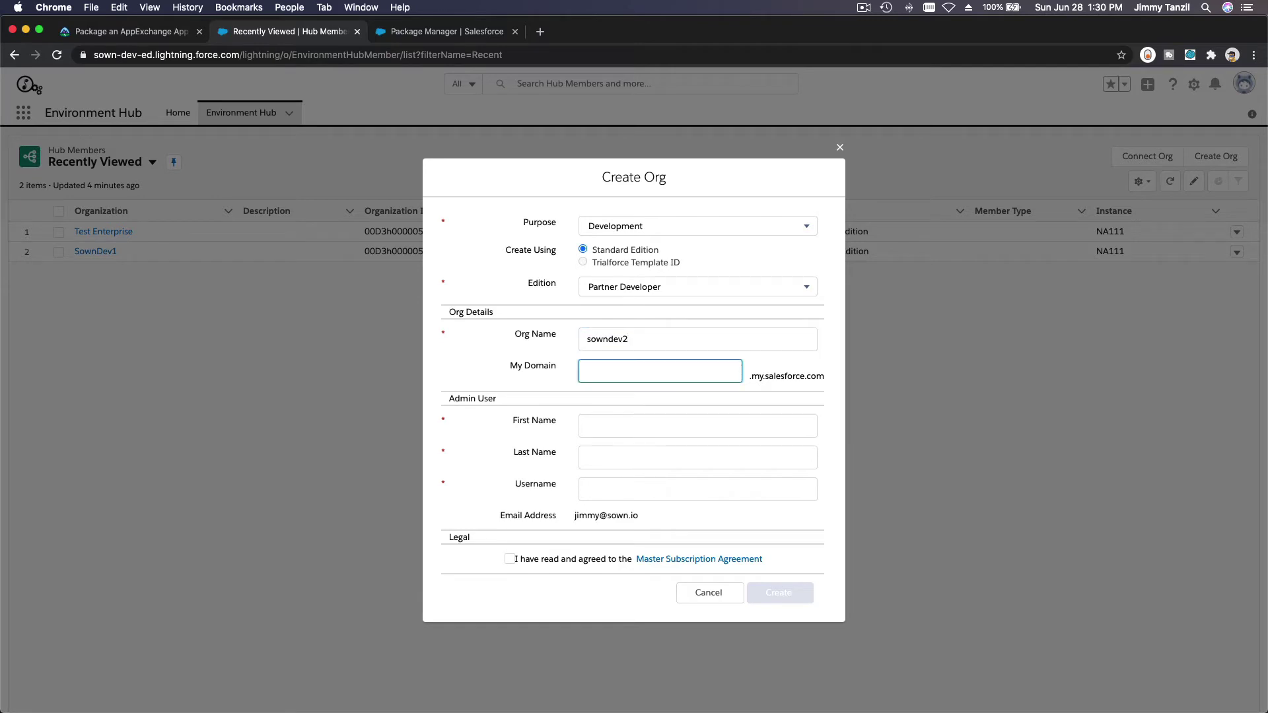
text(sowndev2)
key(Tab)
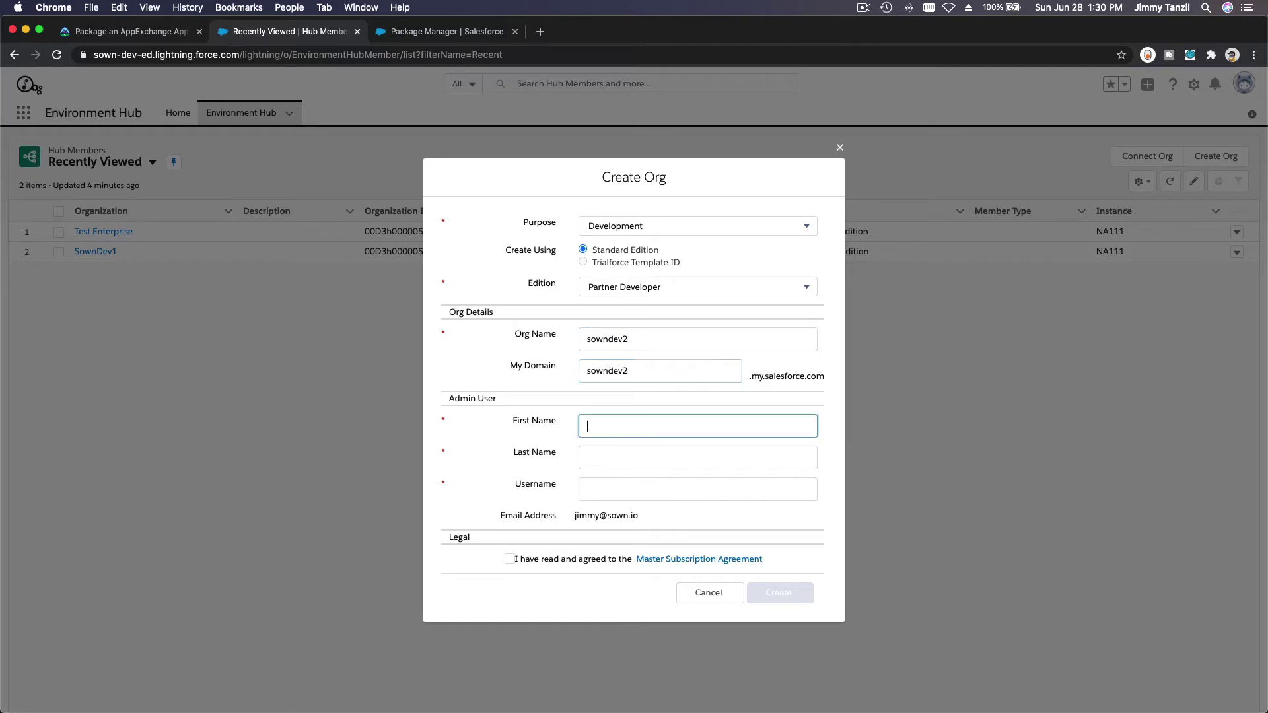
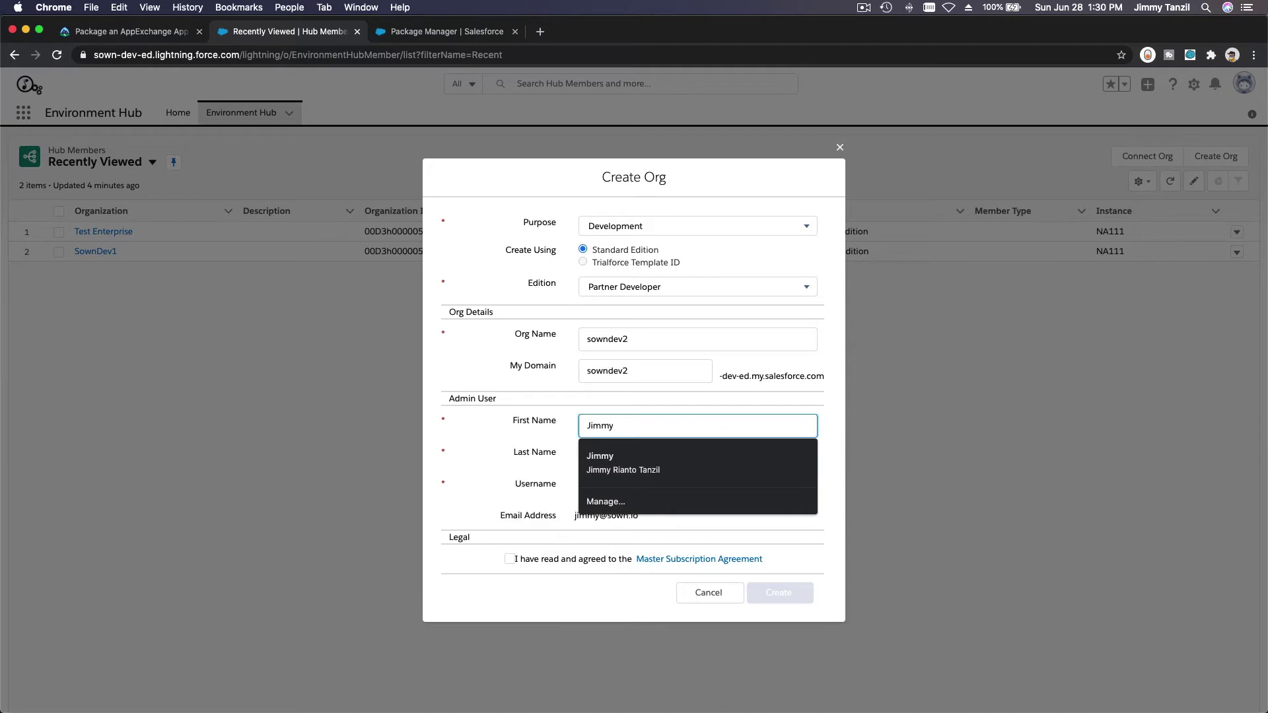
key(Tab)
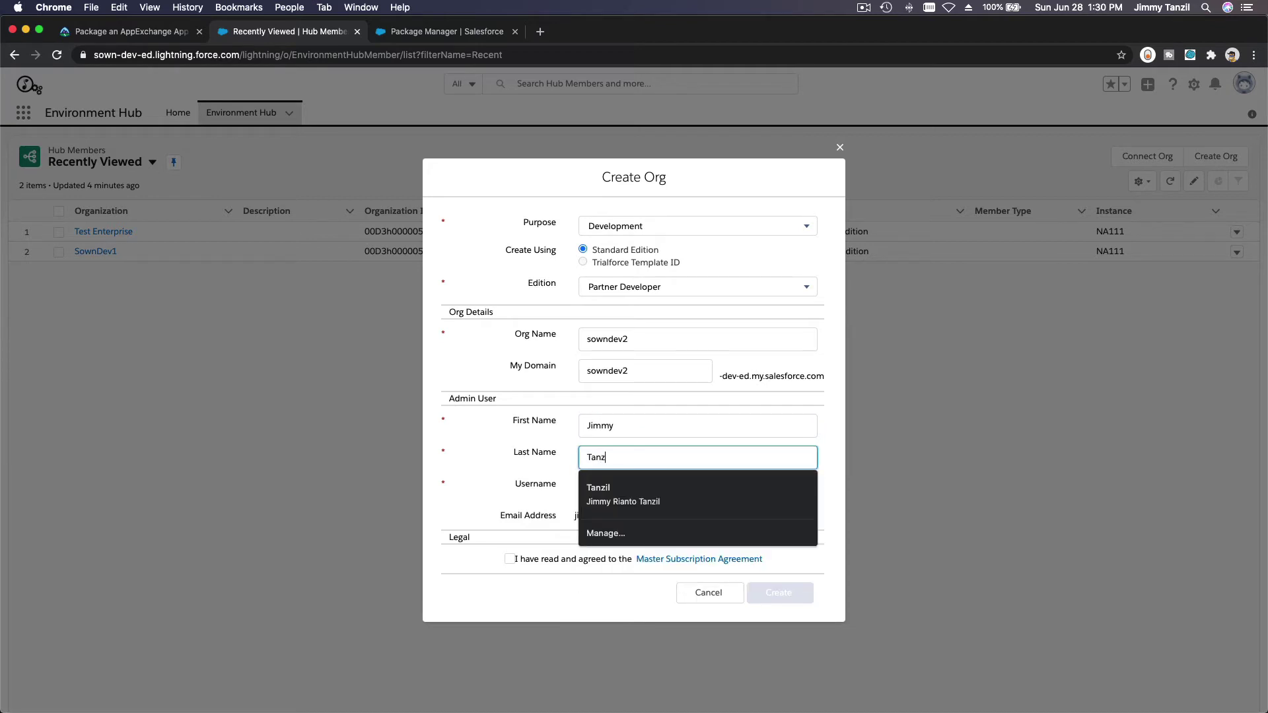
key(Tab)
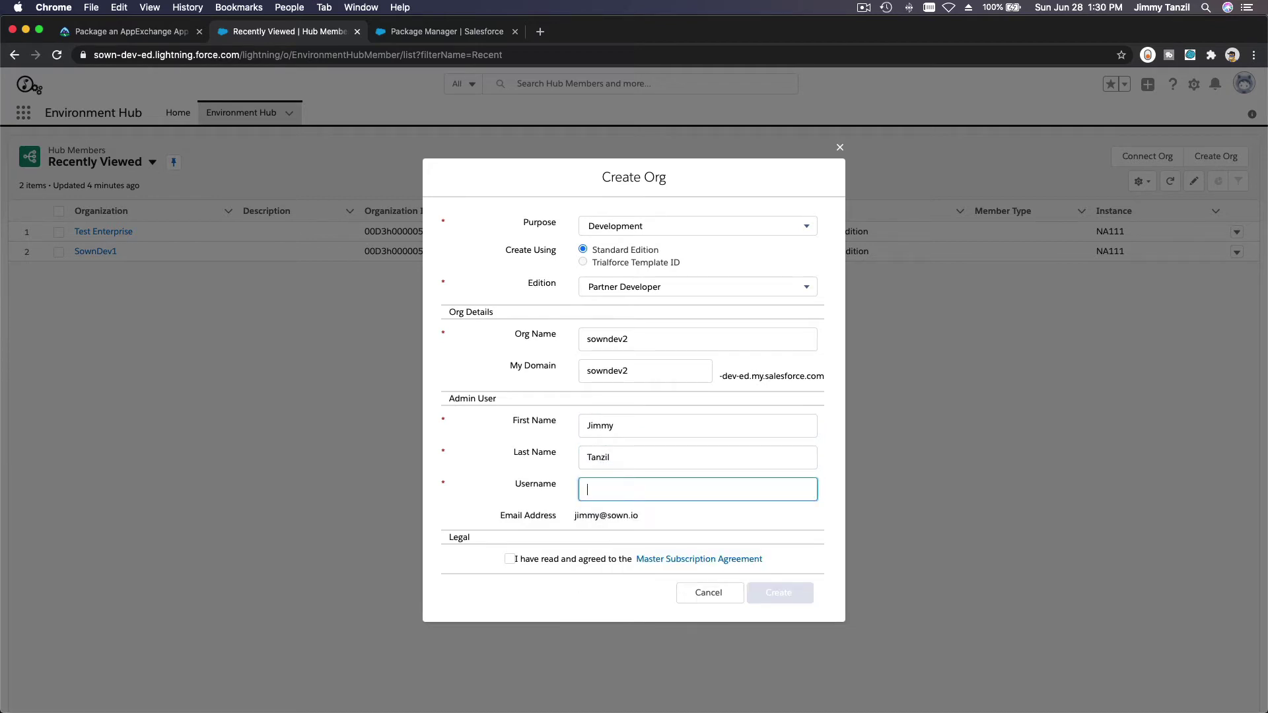
text(sowndev2)
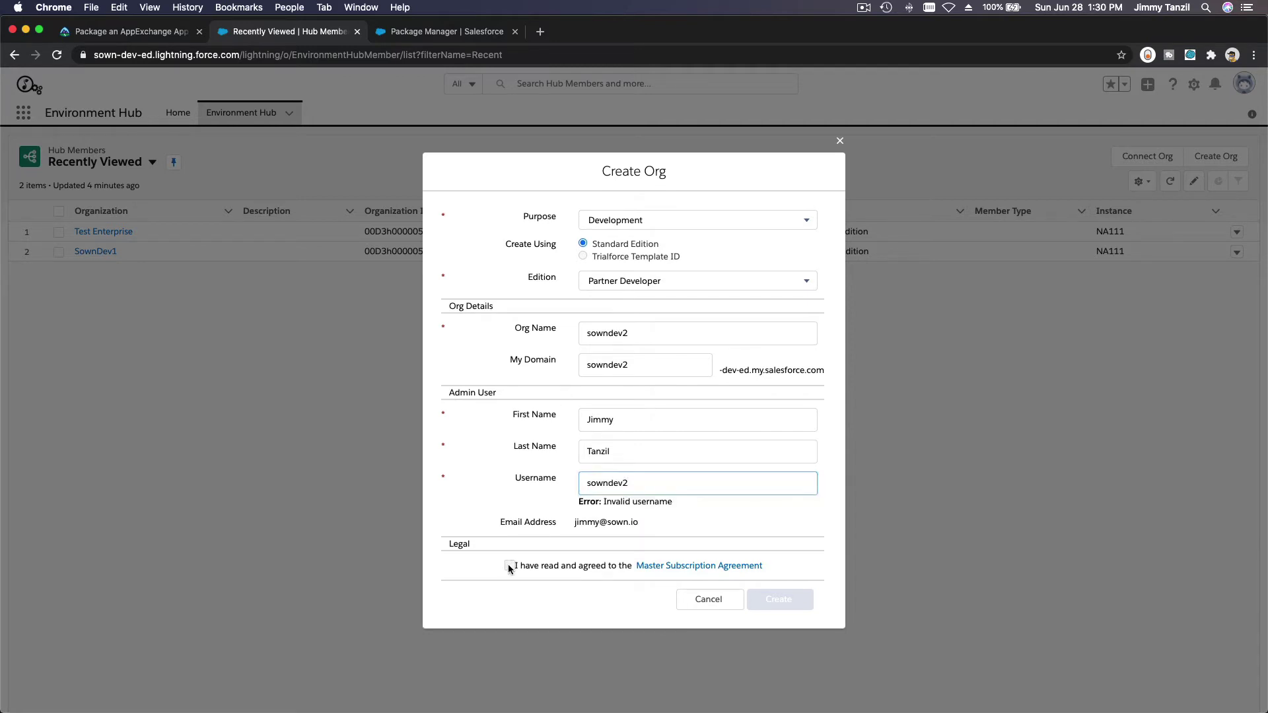
click(509, 567)
click(695, 489)
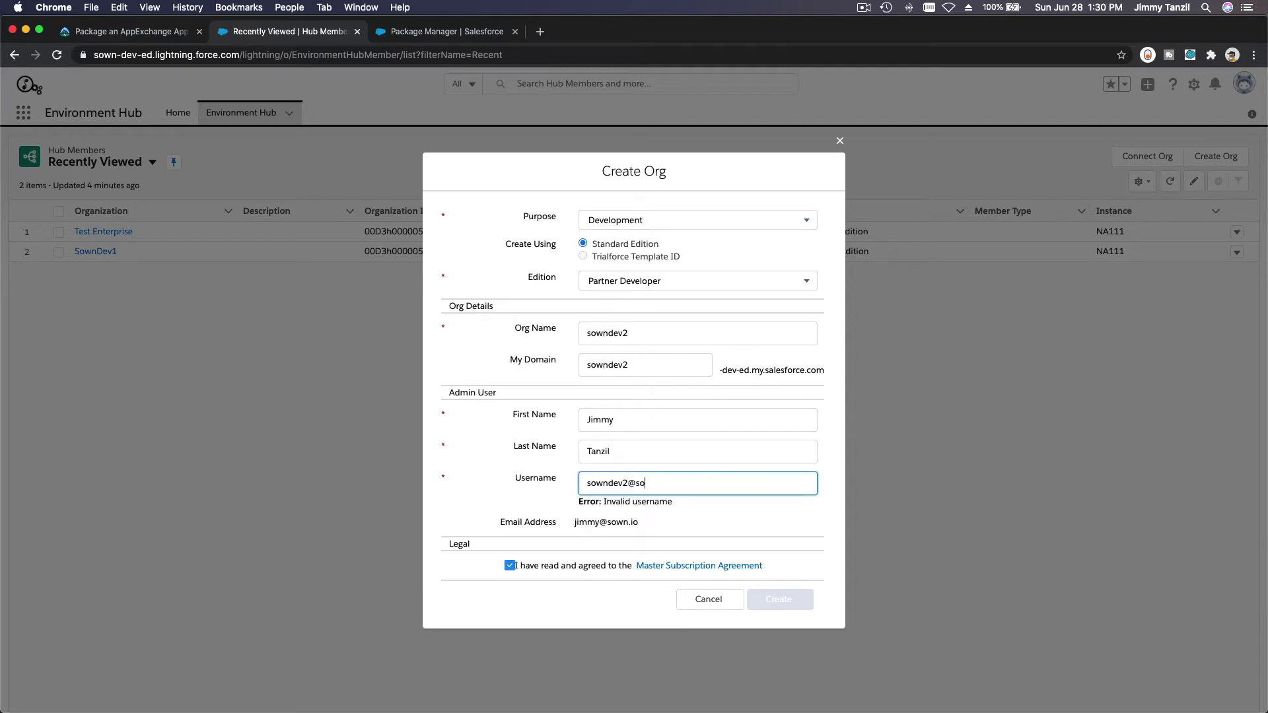
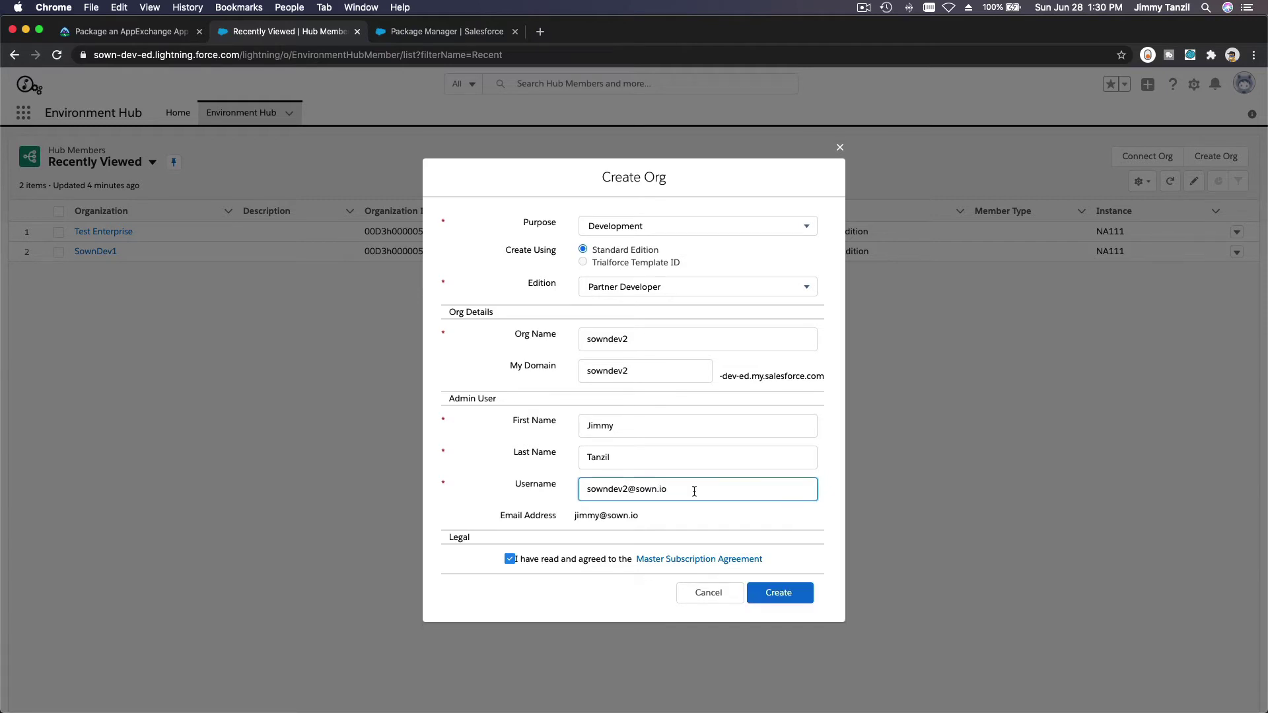
click(784, 601)
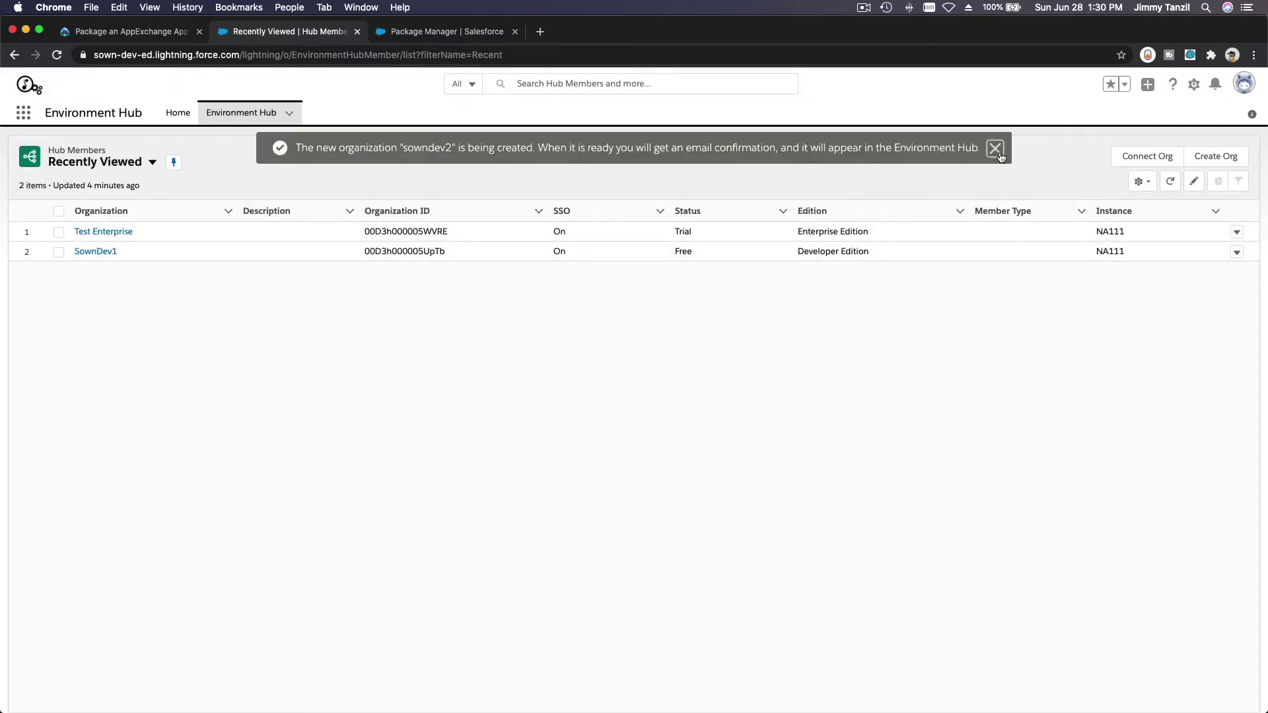
Step: Compare the Trailhead challenge requirements with the sowndev1 Package Manager page listing Trail App
click(995, 148)
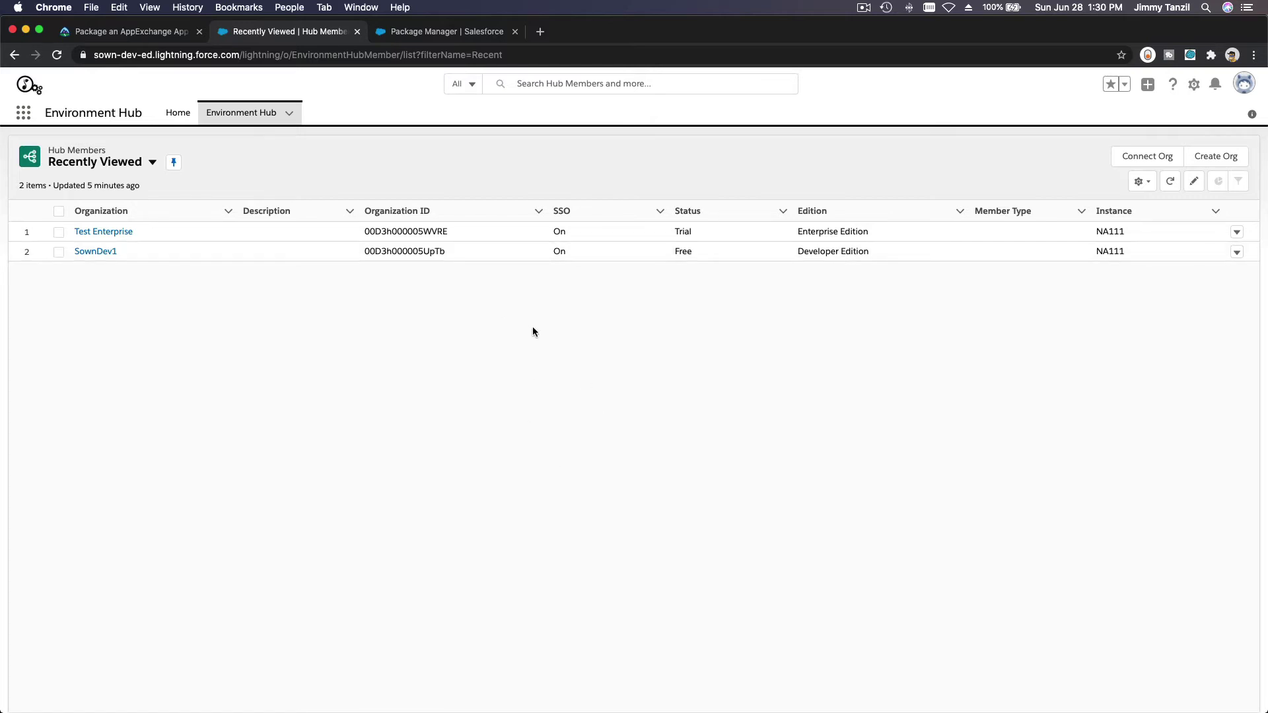
click(445, 33)
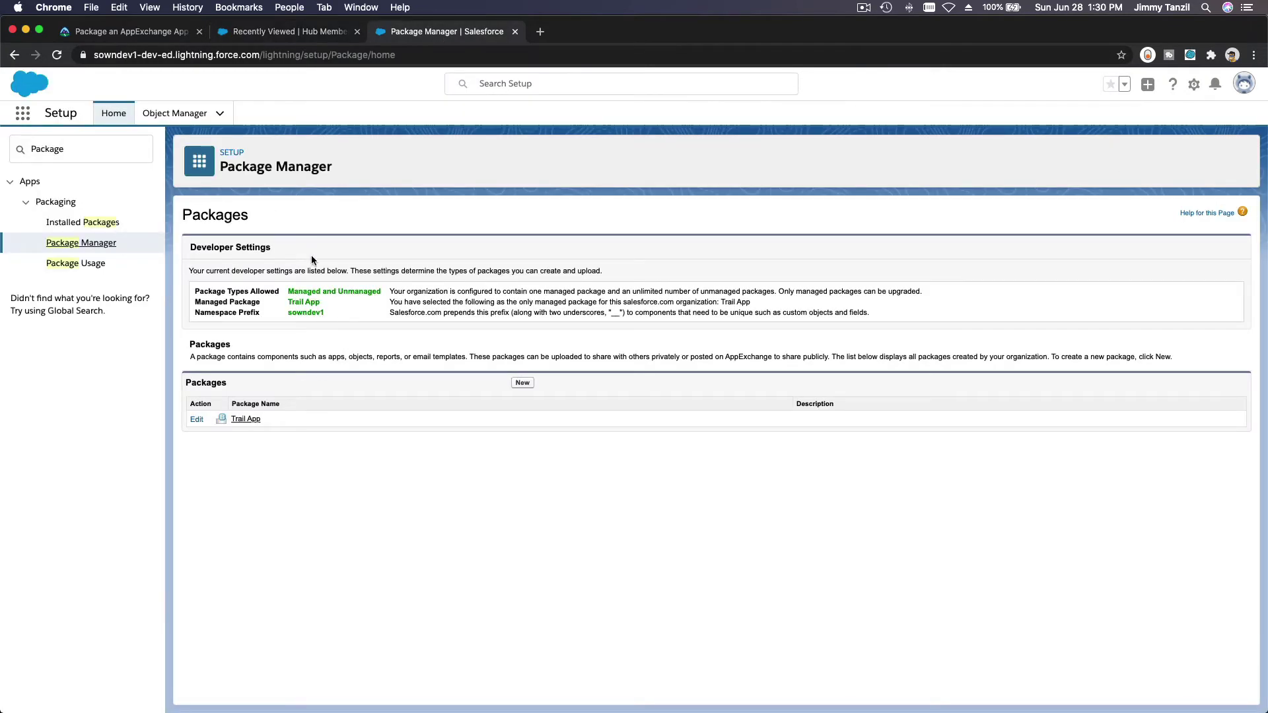
click(142, 35)
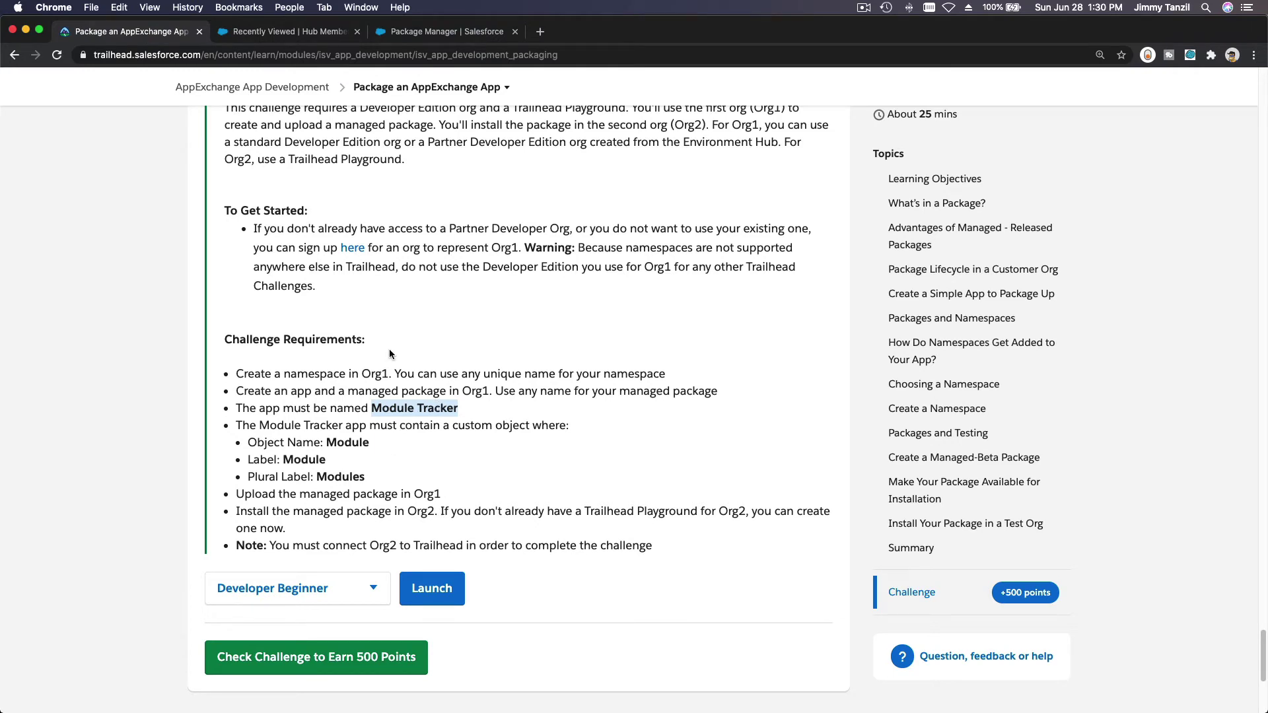
click(429, 33)
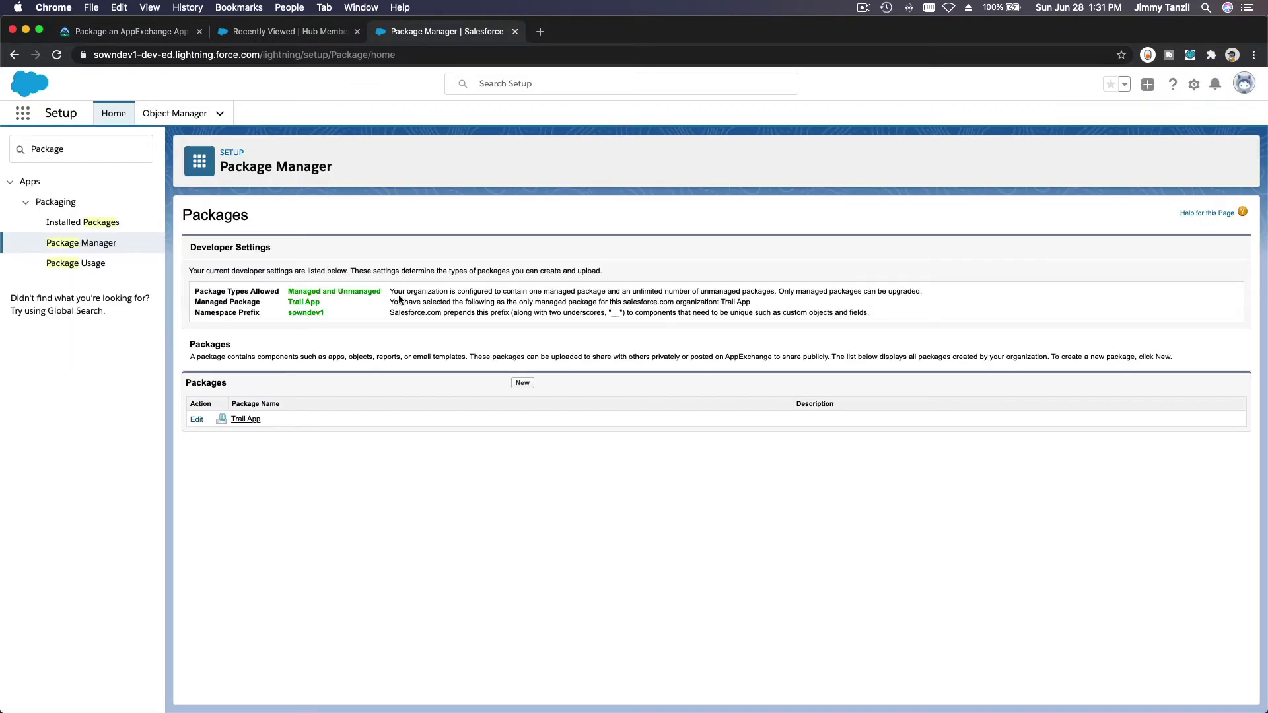
double_click(135, 58)
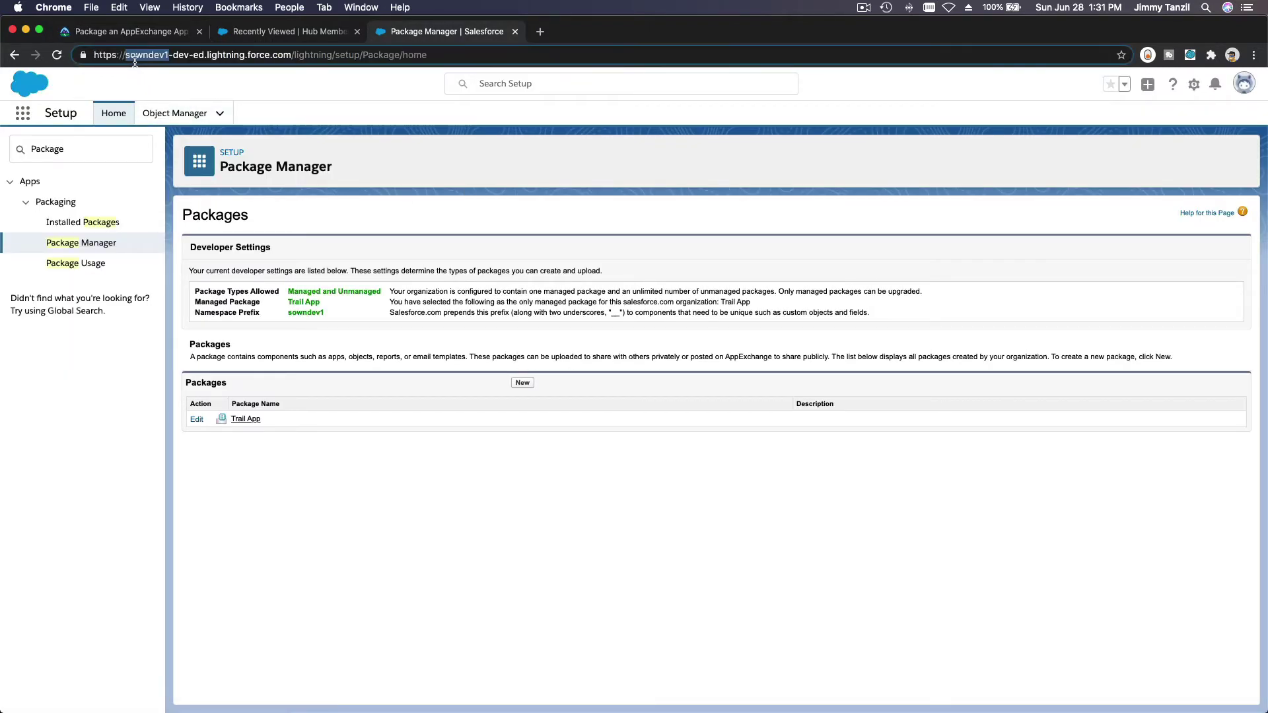
click(268, 454)
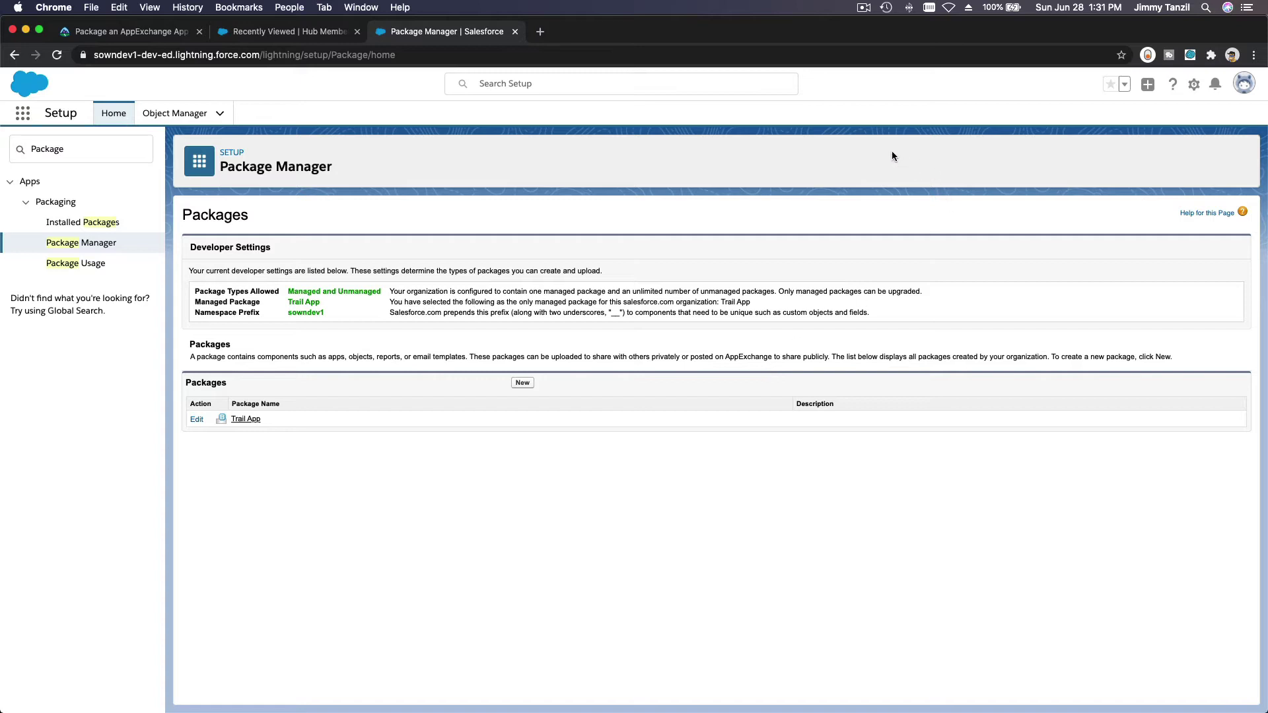
click(864, 7)
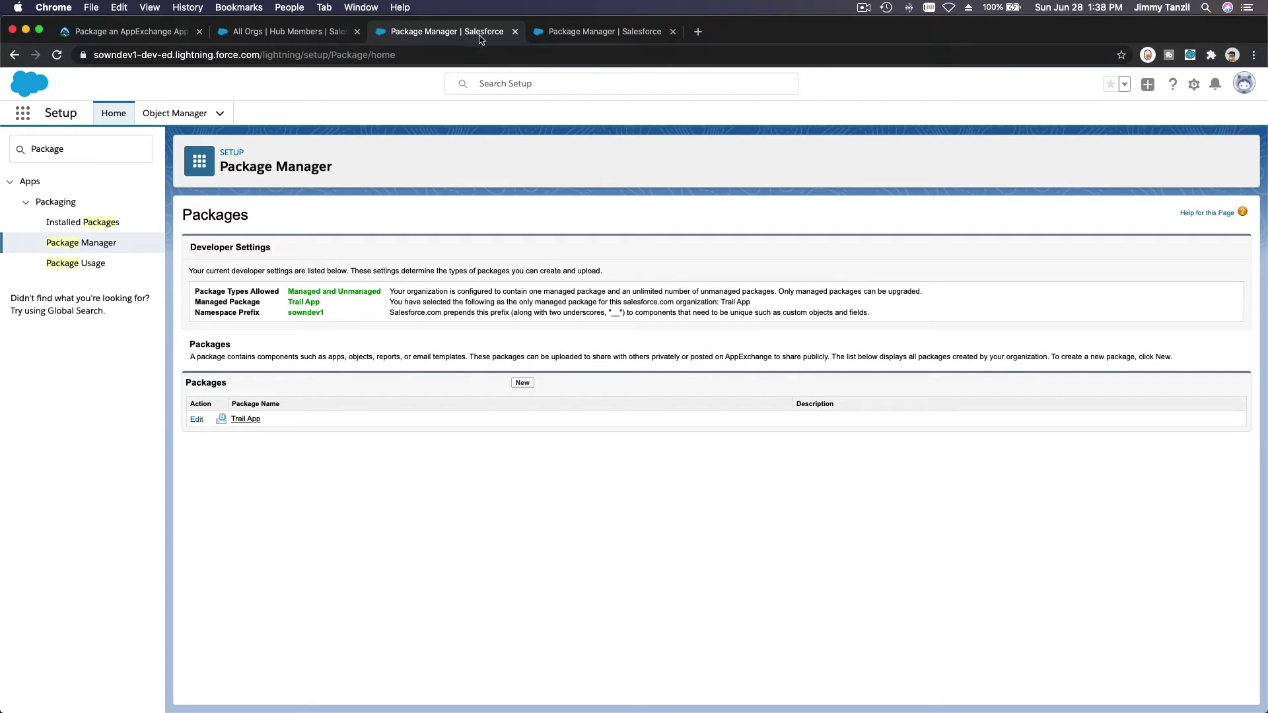
Step: Close the sowndev1 tab and save a new managed package named 'Module Tracker App'
click(515, 31)
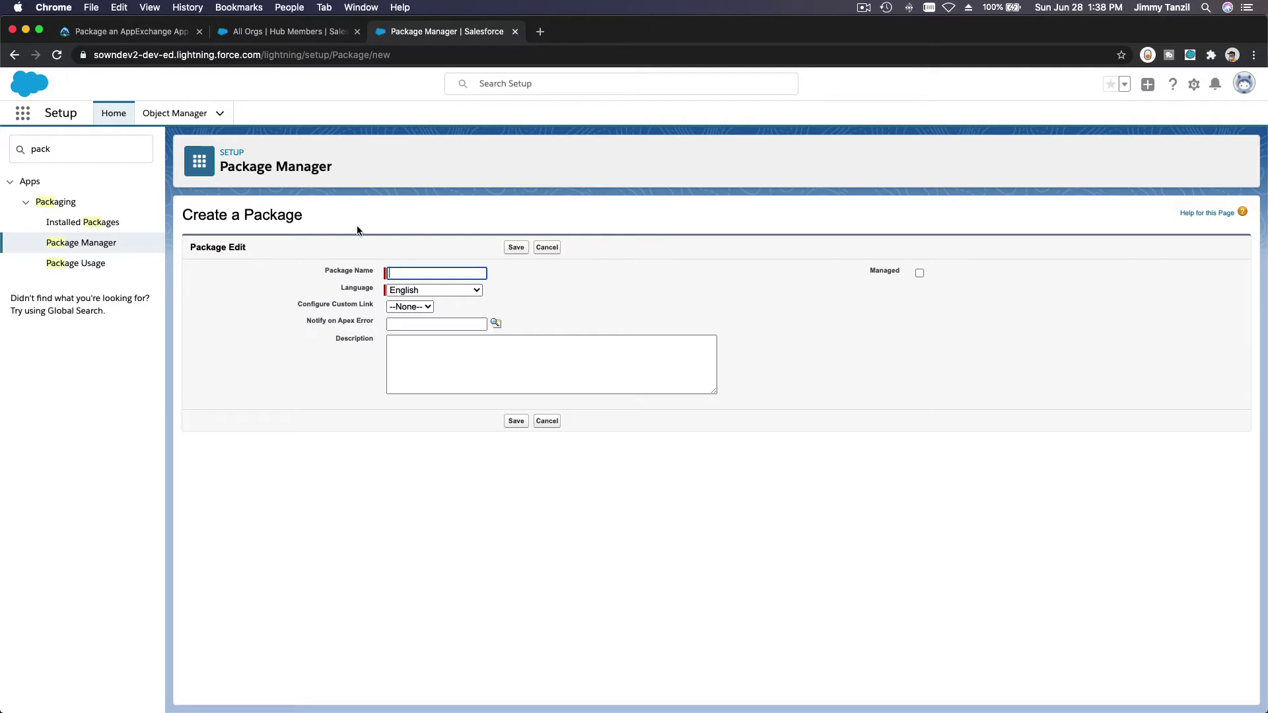
text(Module Tracker App)
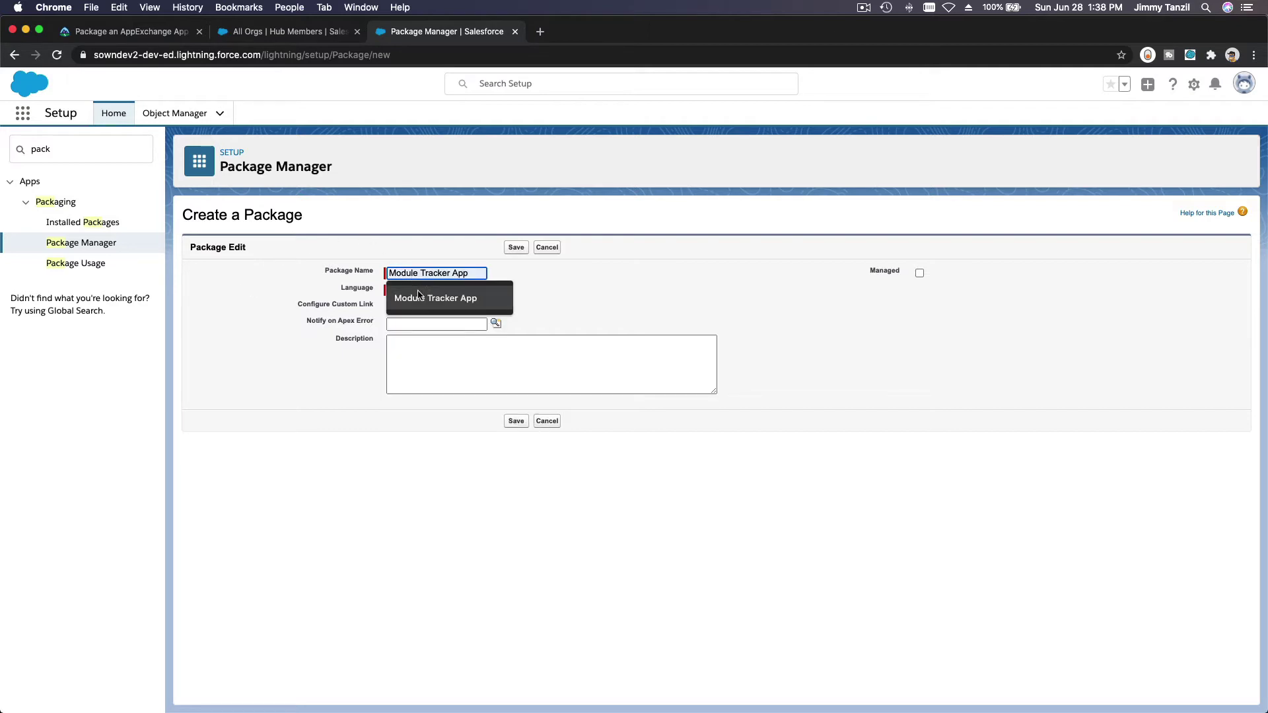
click(421, 298)
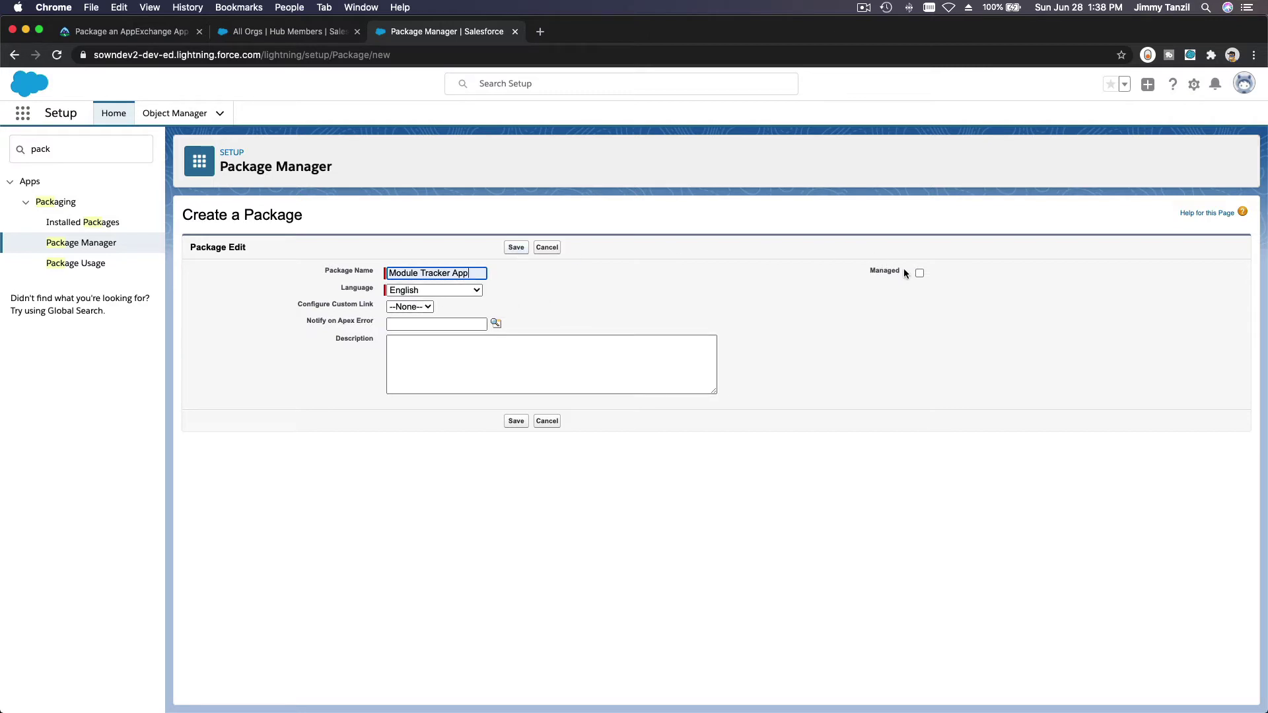
click(920, 273)
click(745, 180)
click(518, 248)
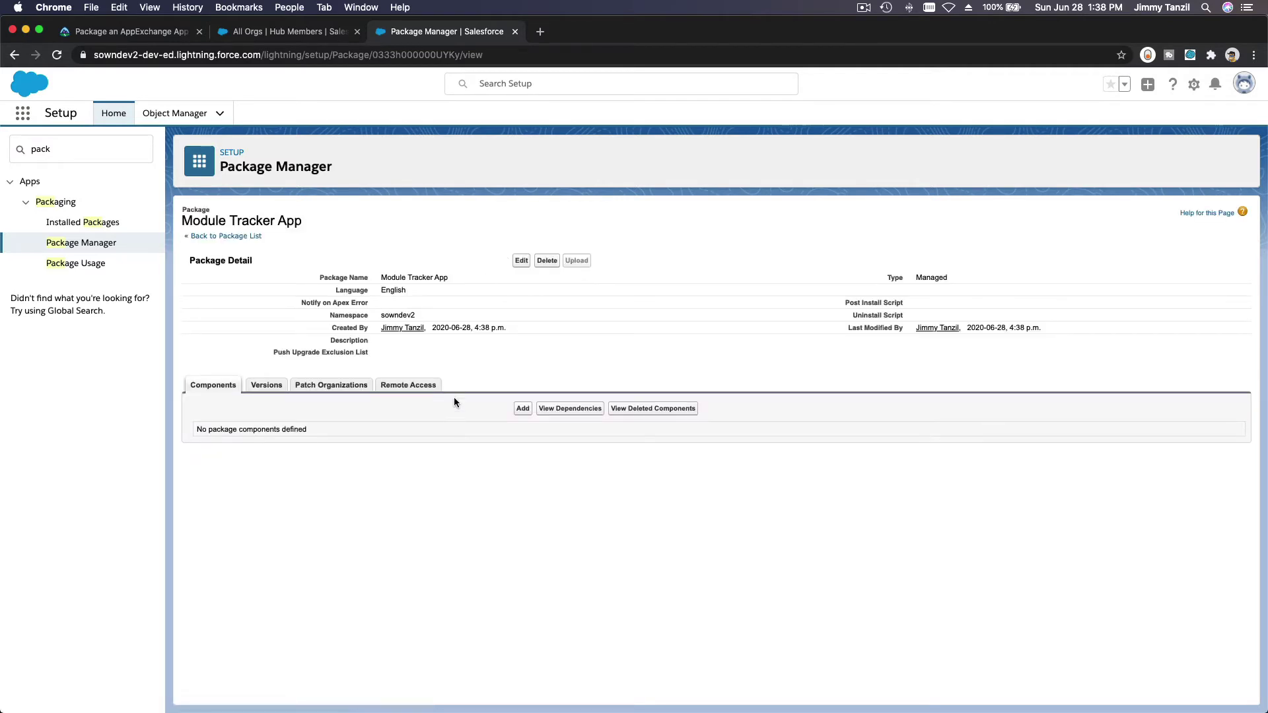
Step: Add the Module_Tracker_App app and its six components to the package, then open Upload Package
click(523, 411)
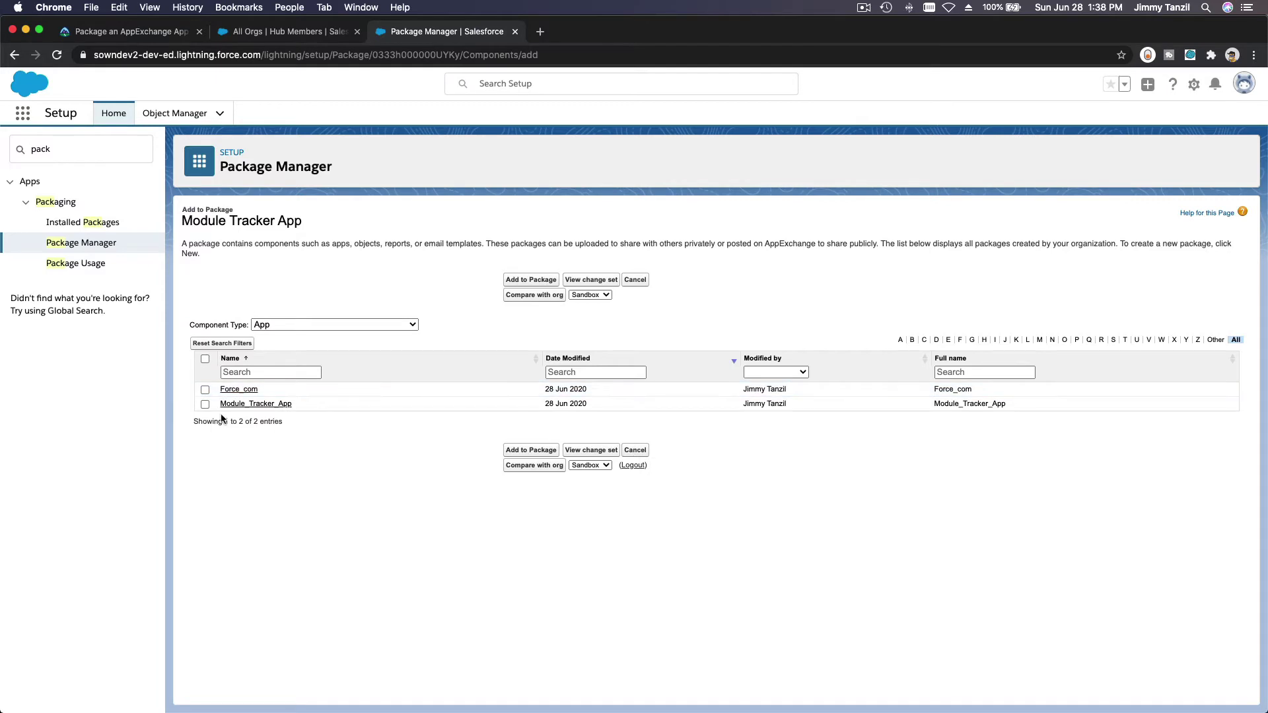
click(205, 405)
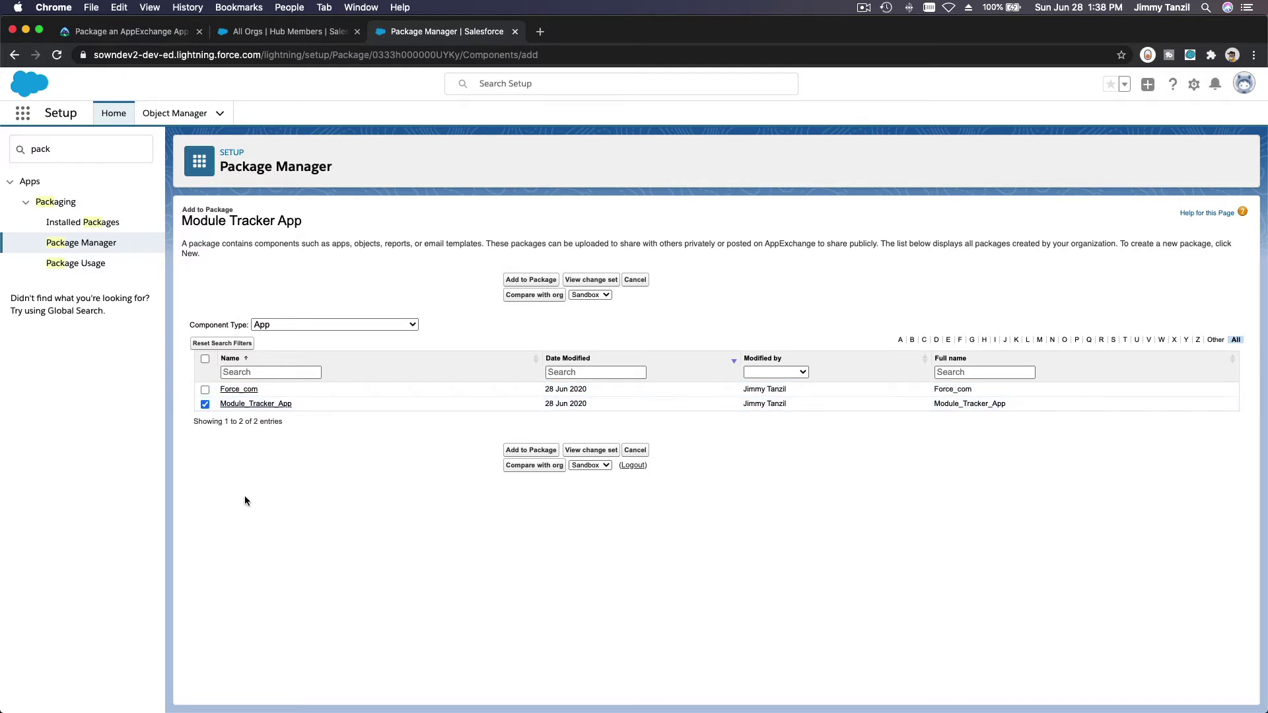
click(548, 451)
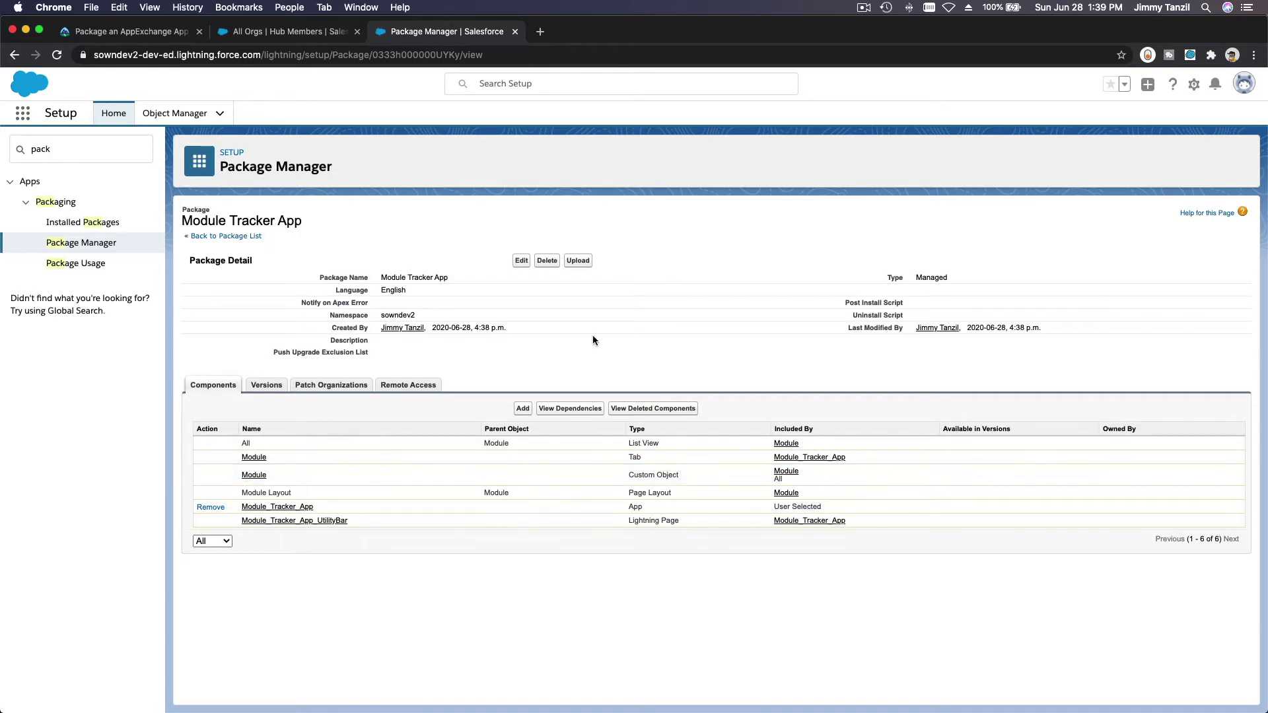
click(578, 261)
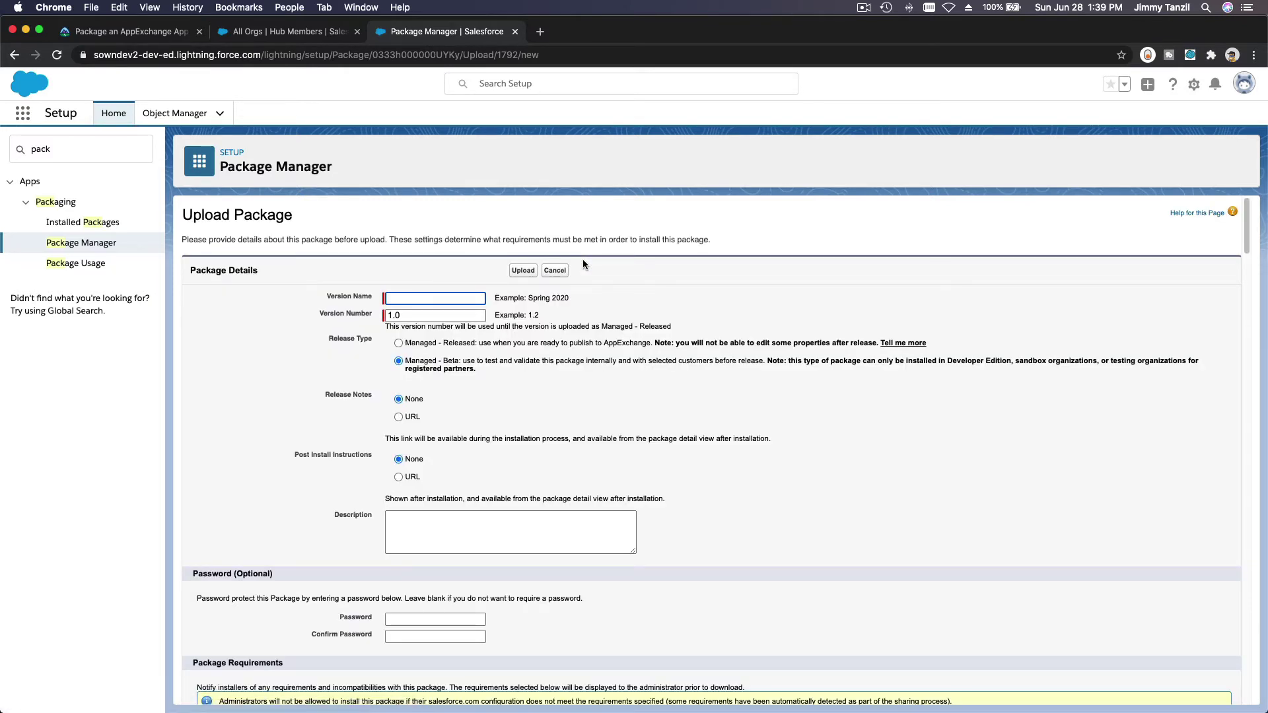
Step: Replace the example version name with 'Spring 2020' and upload as Managed - Beta version 1.0
click(528, 299)
double_click(562, 298)
triple_click(562, 298)
click(429, 299)
text(Spring 2020)
click(489, 387)
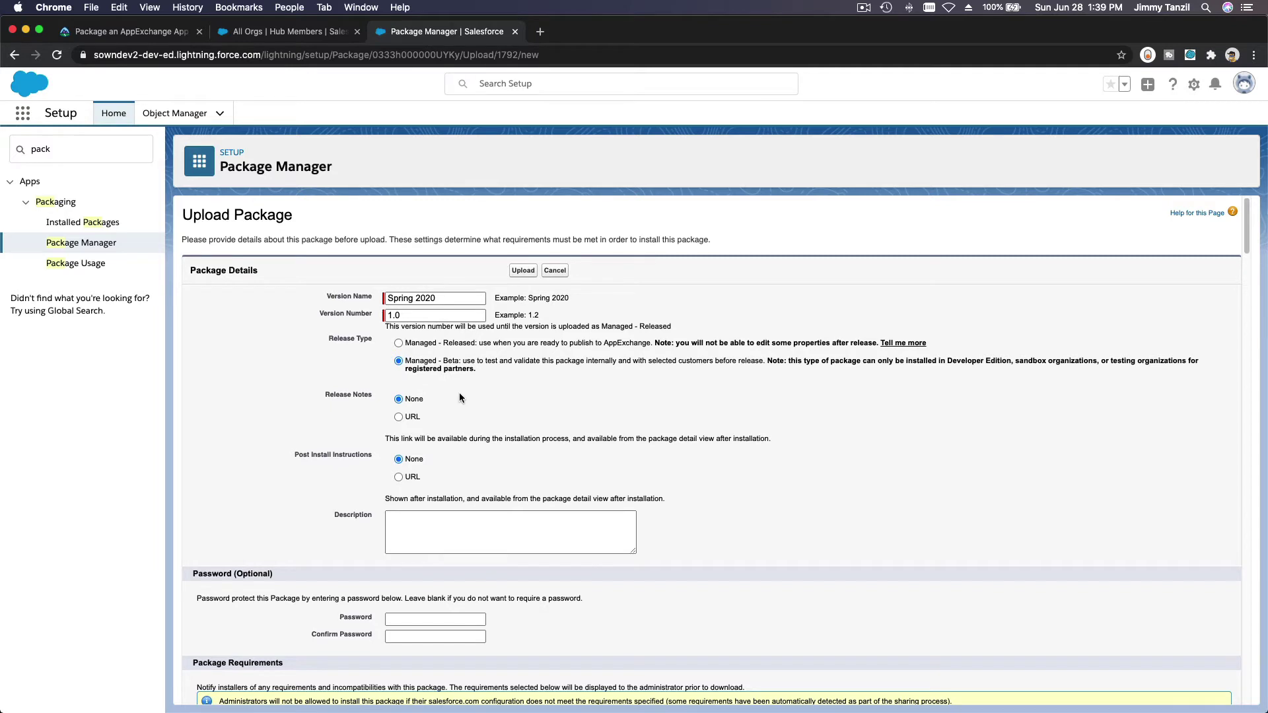
scroll(456, 391, down, 1)
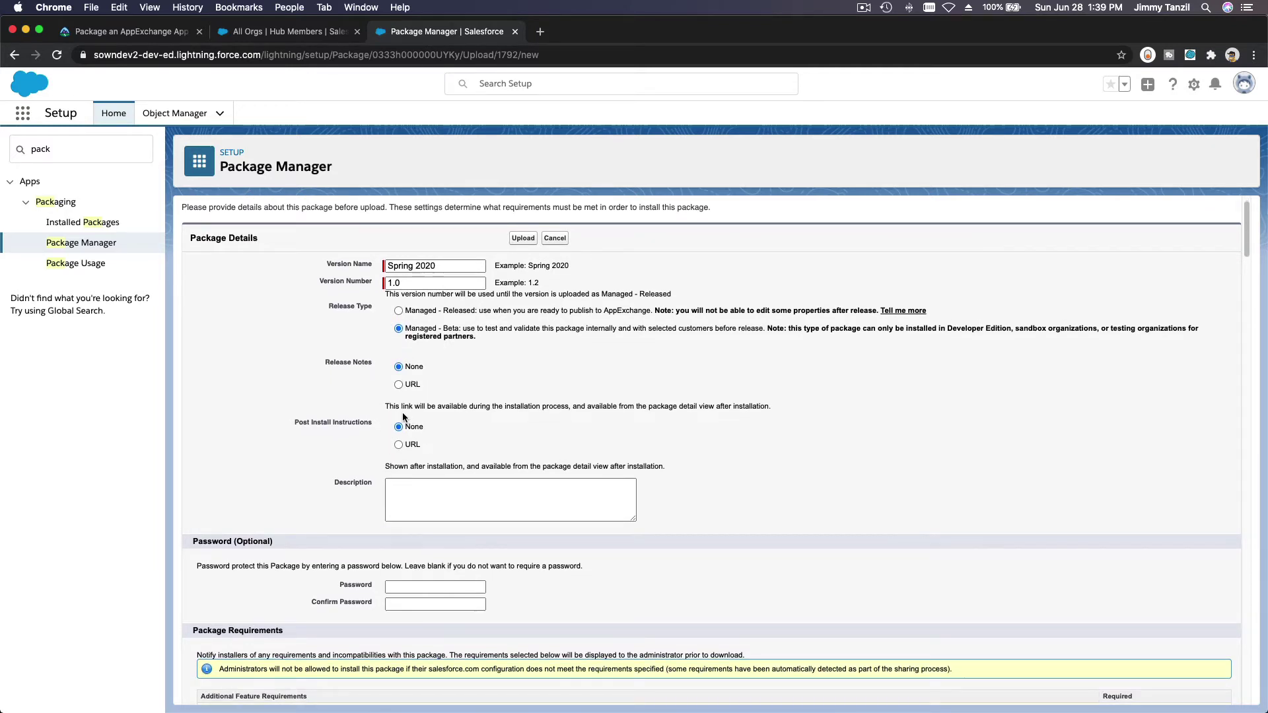
scroll(542, 428, down, 4)
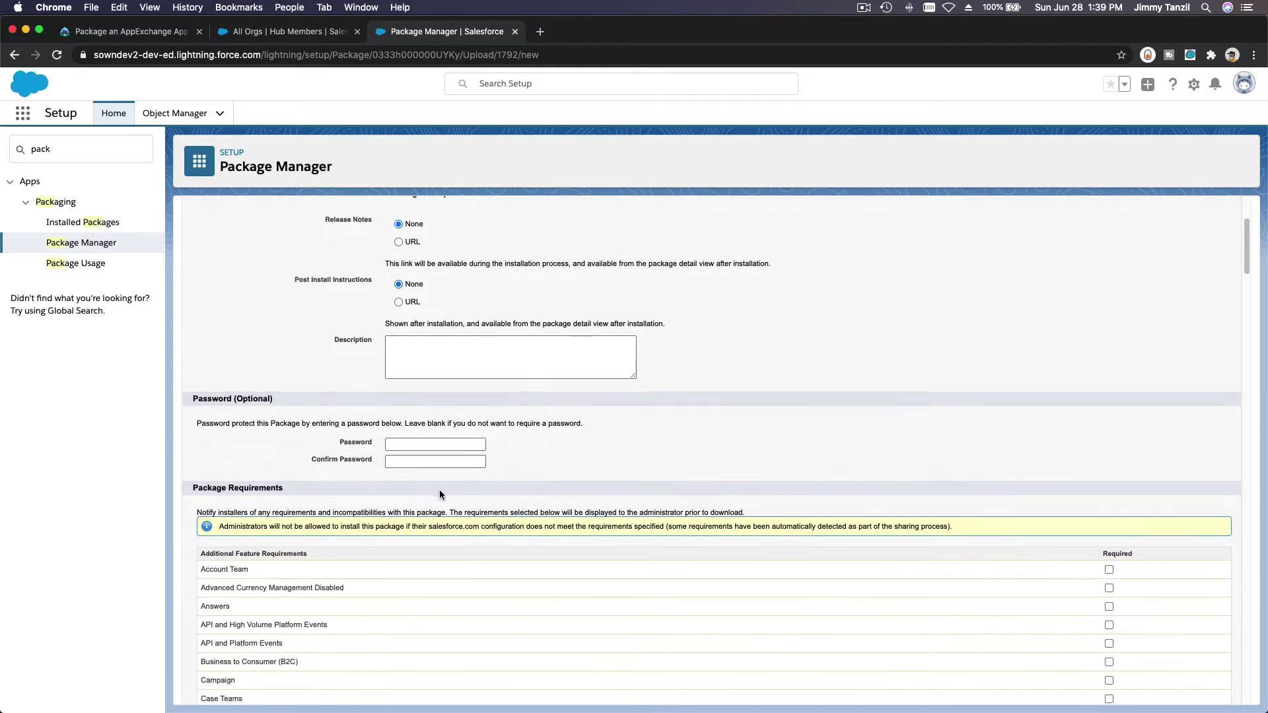
scroll(632, 460, down, 13)
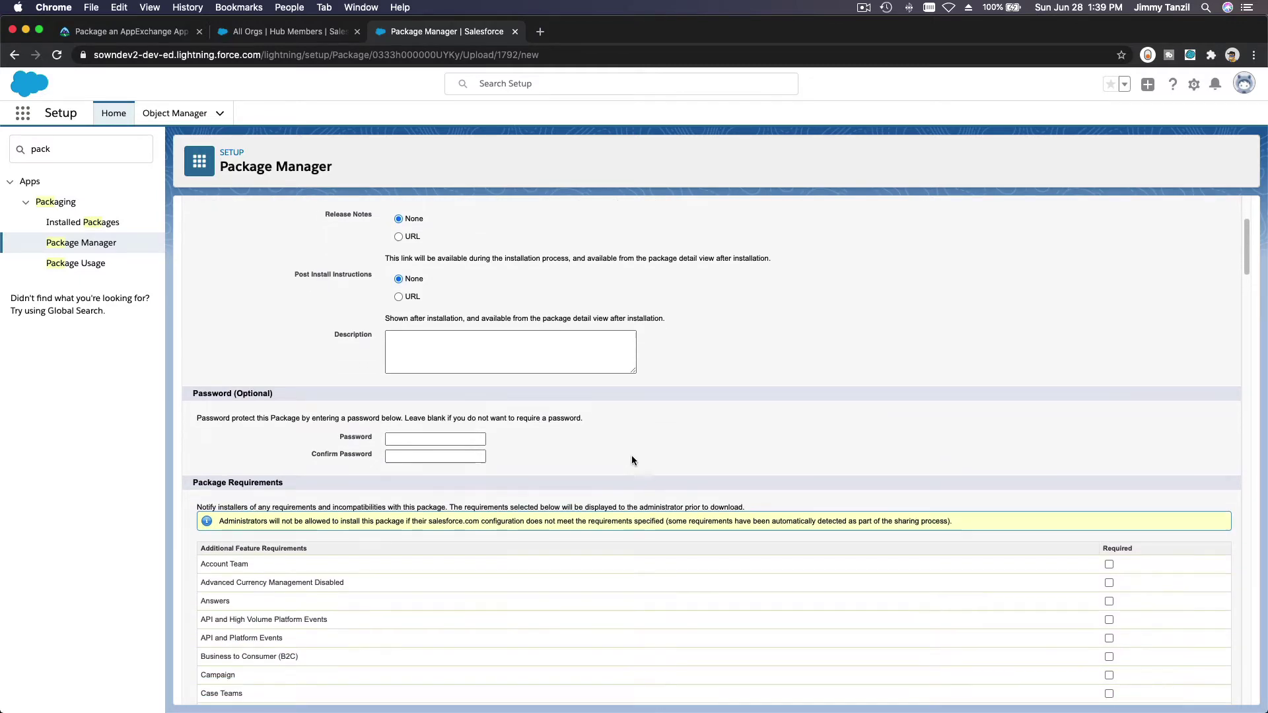
scroll(620, 468, down, 20)
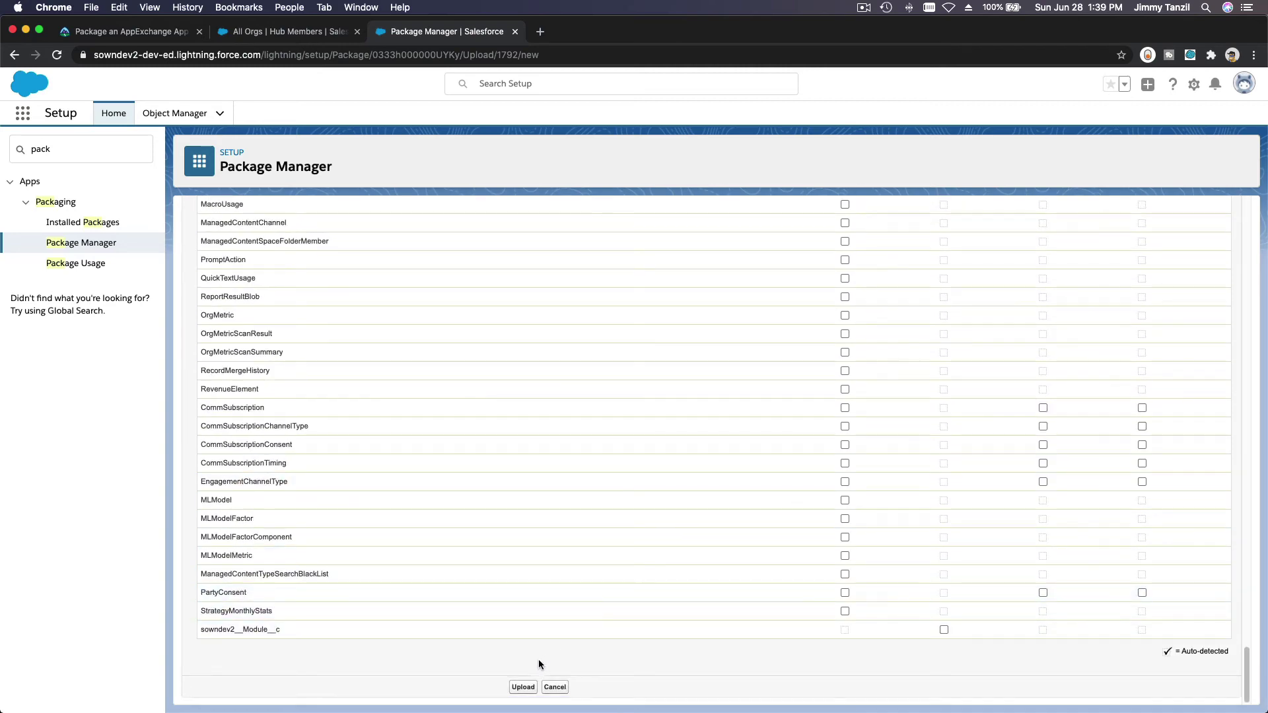
click(520, 688)
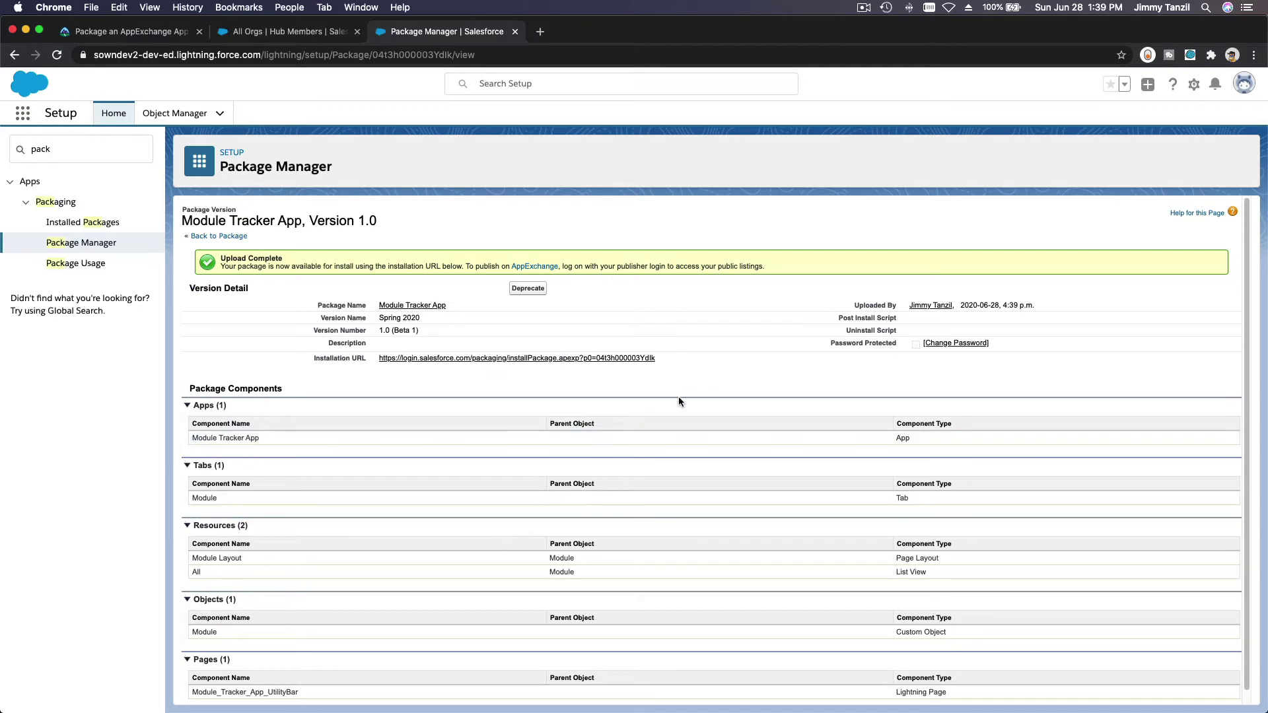
Step: Open the package's installation URL in a new tab
triple_click(682, 356)
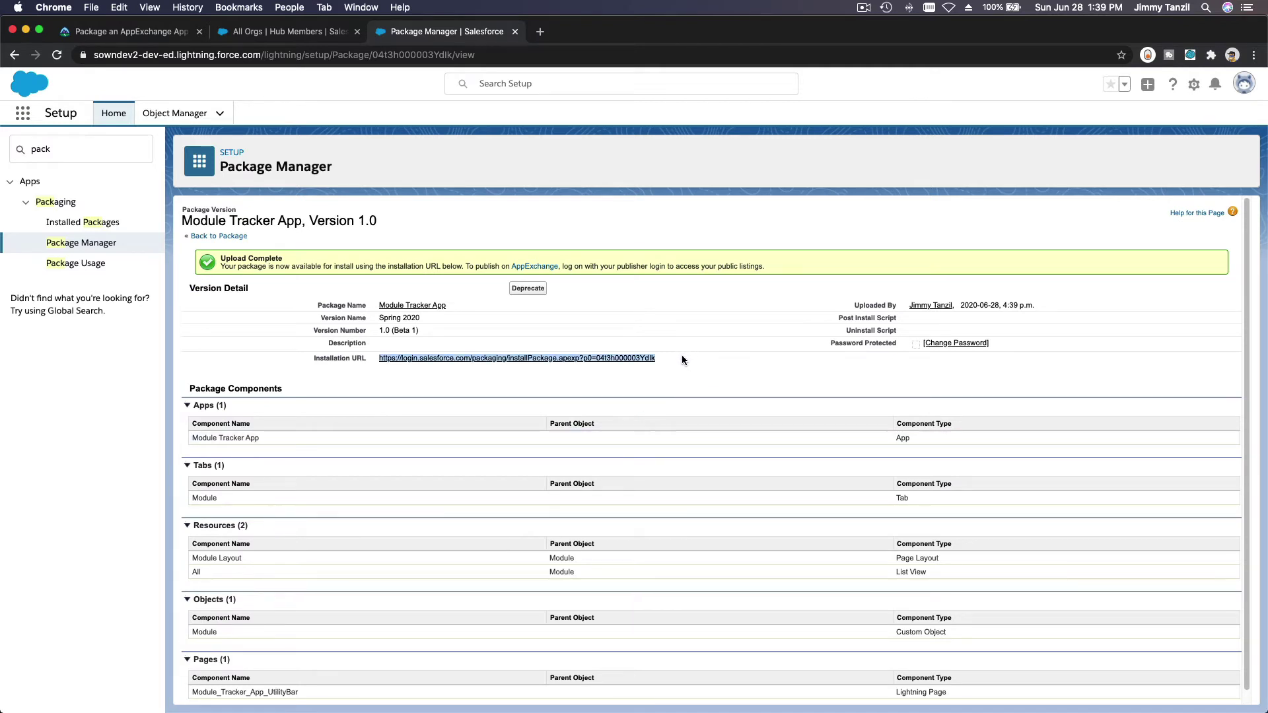
click(628, 382)
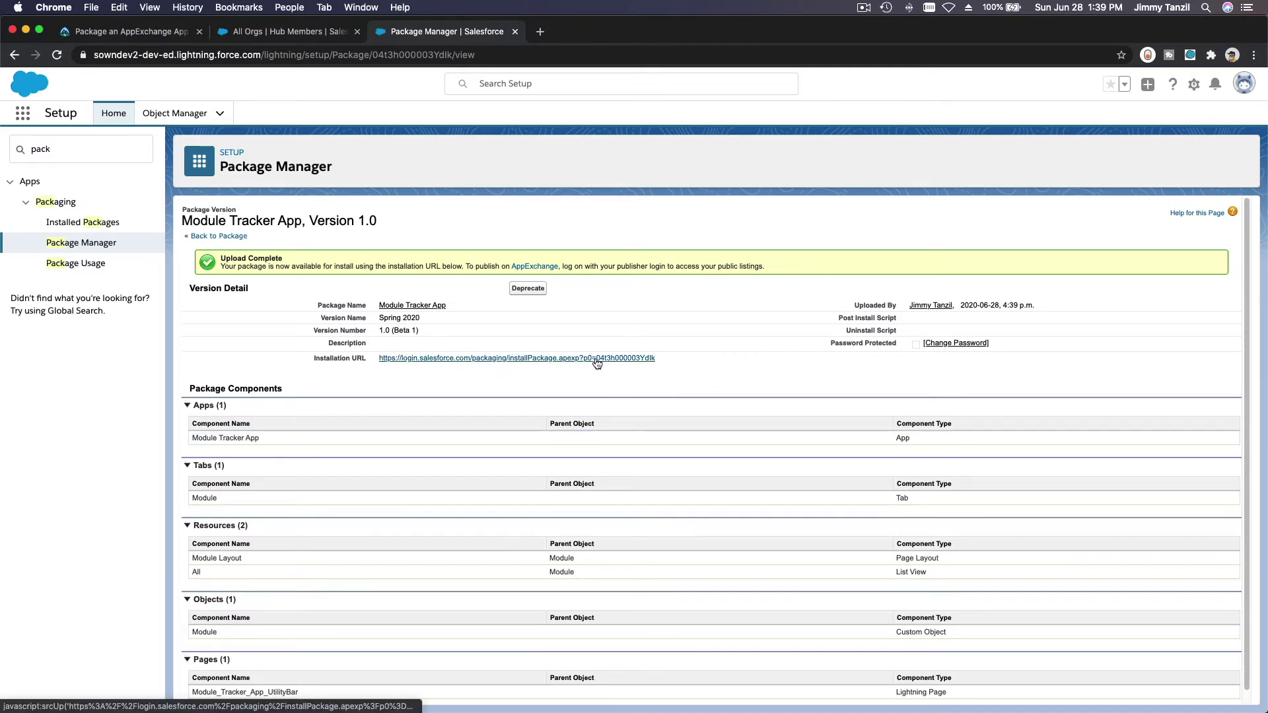
click(598, 363)
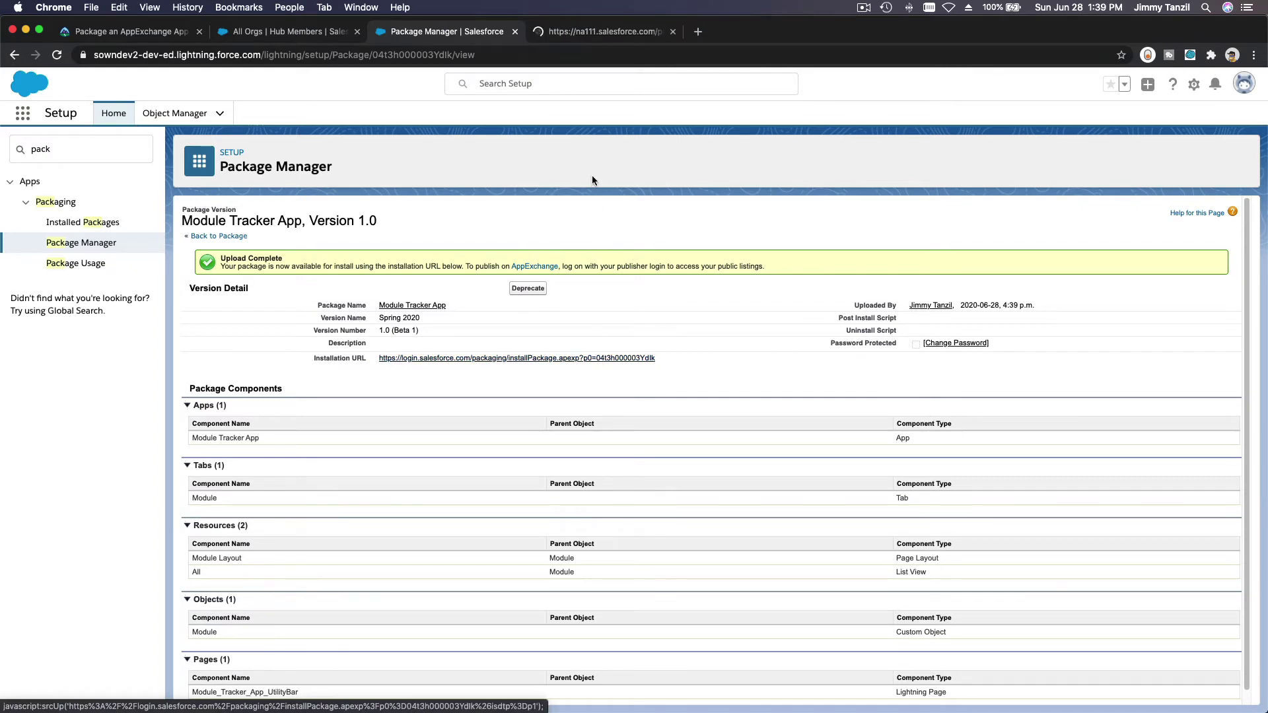
click(587, 35)
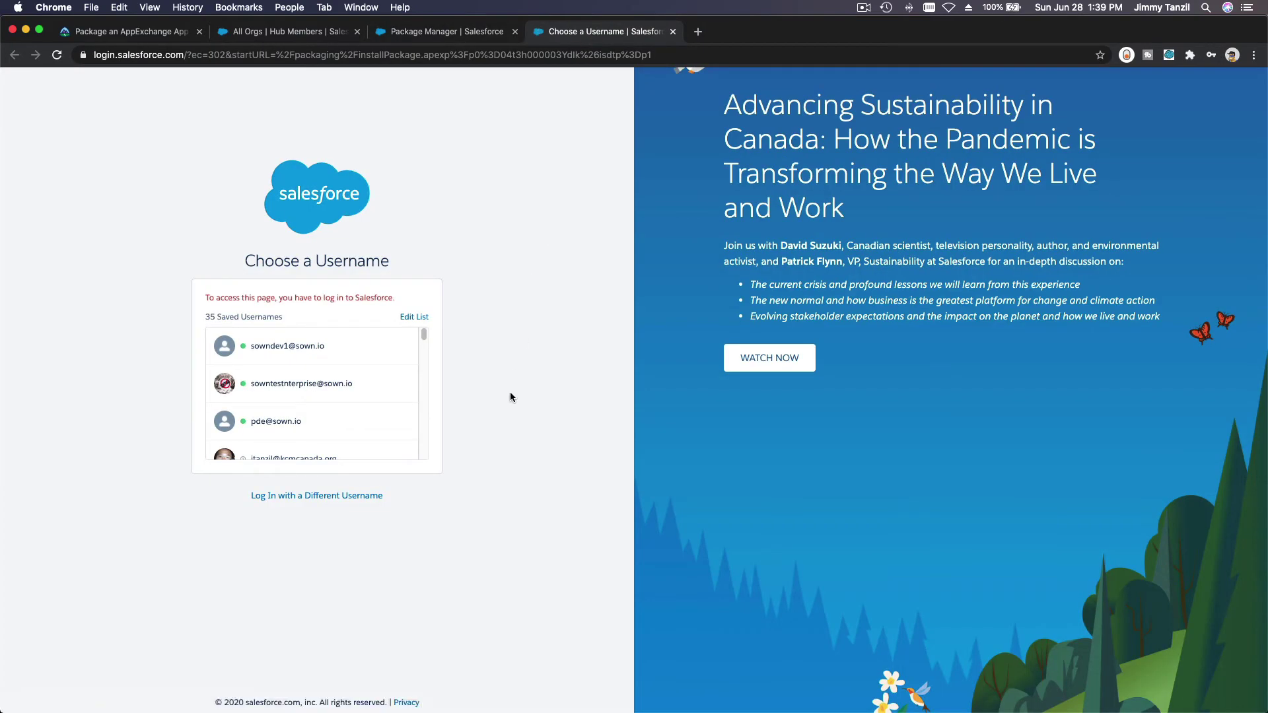
Step: Log in to the Trailhead Playground with the saved username to reach Install Module Tracker App
scroll(368, 369, down, 3)
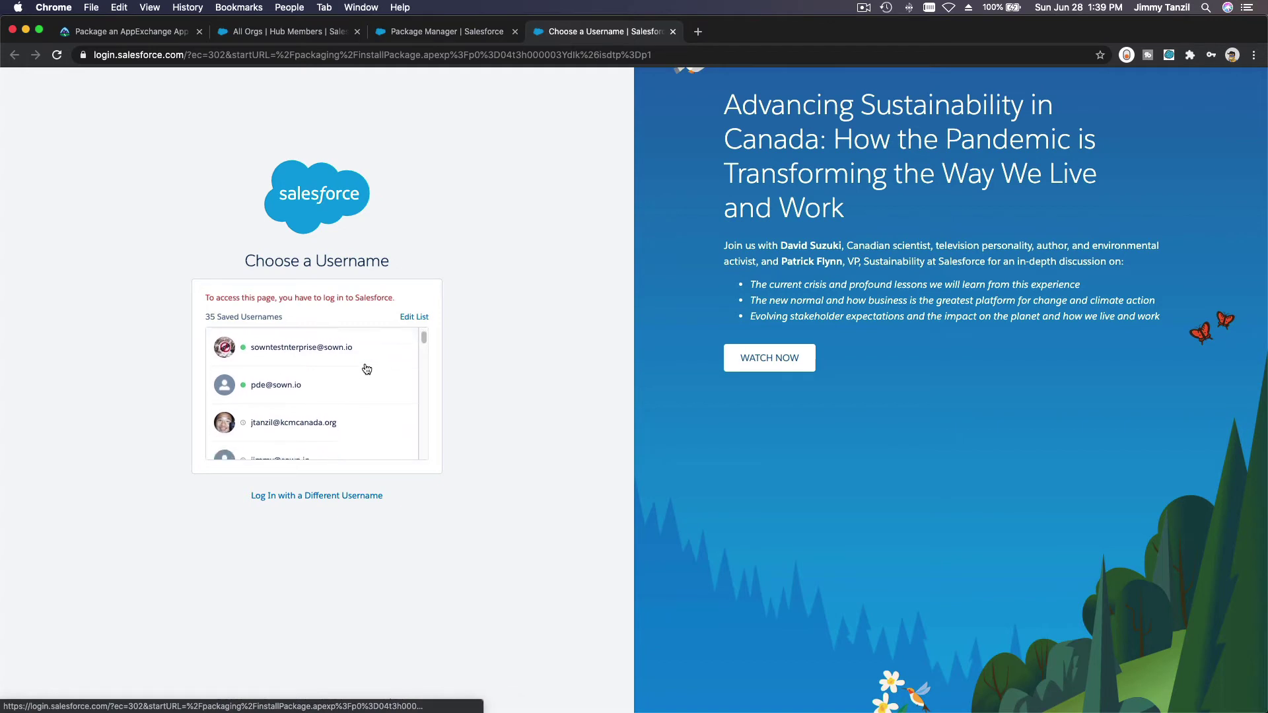
scroll(367, 369, up, 3)
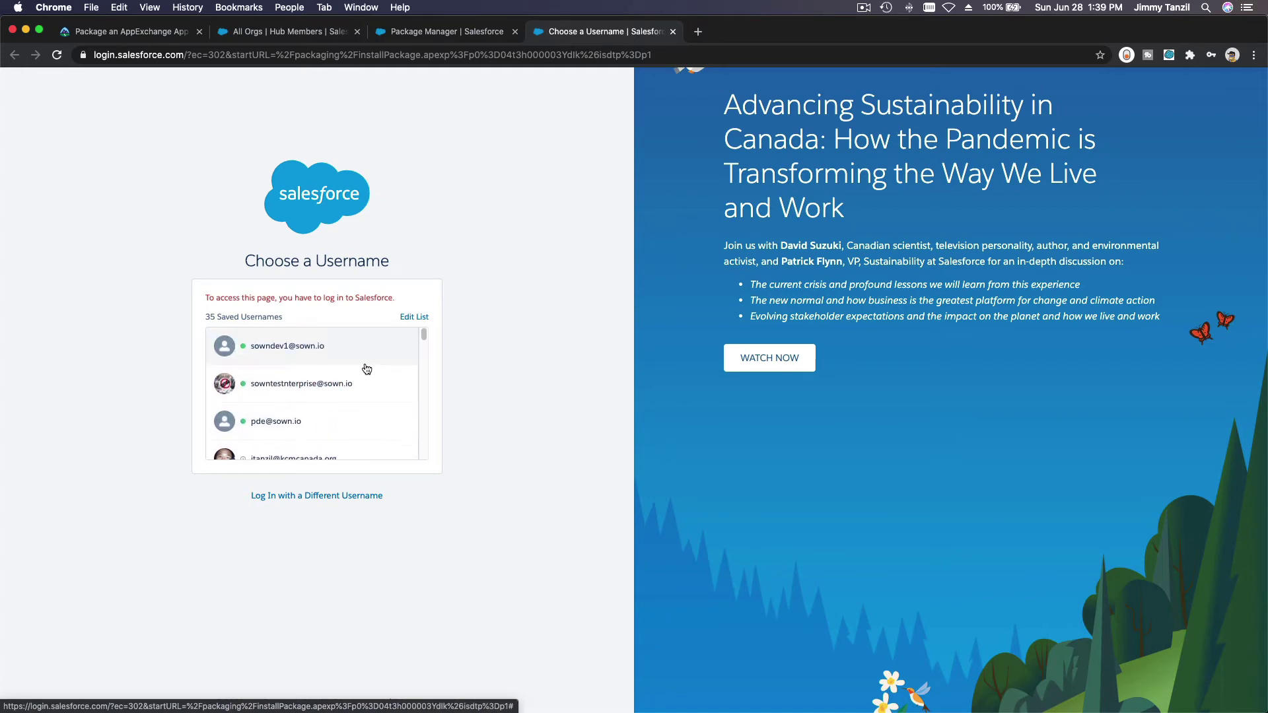
click(310, 493)
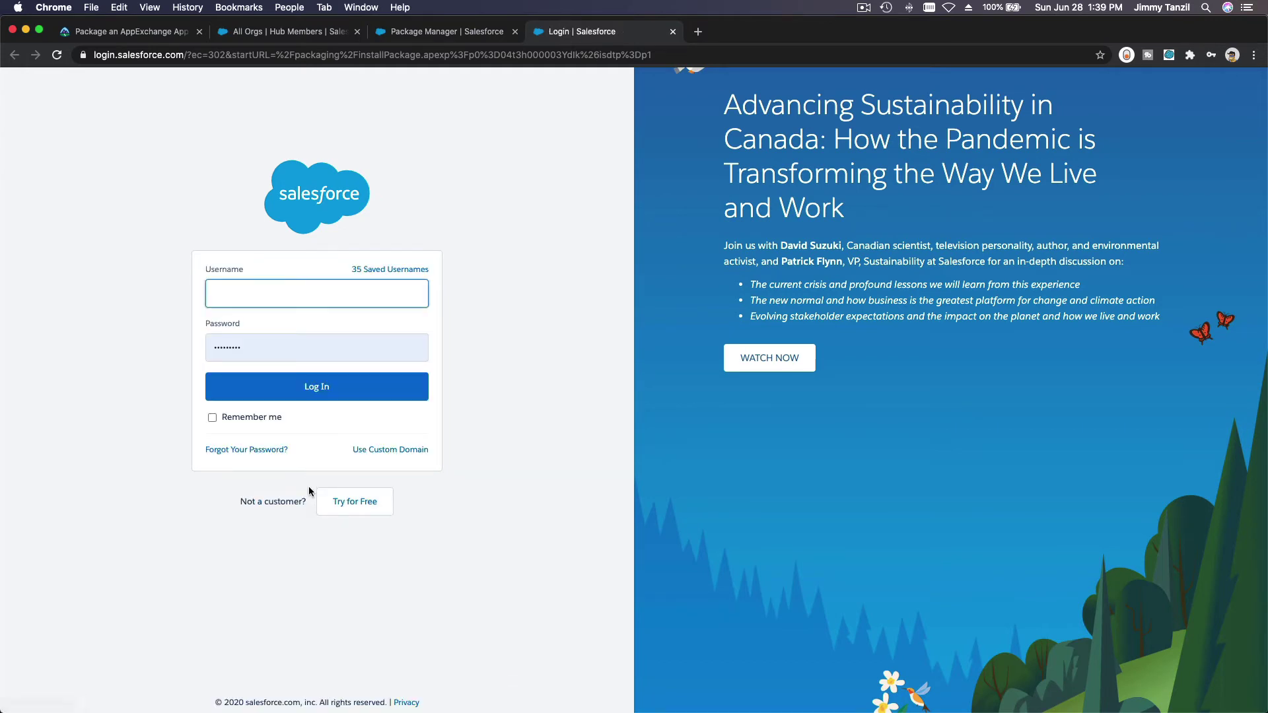
text(s)
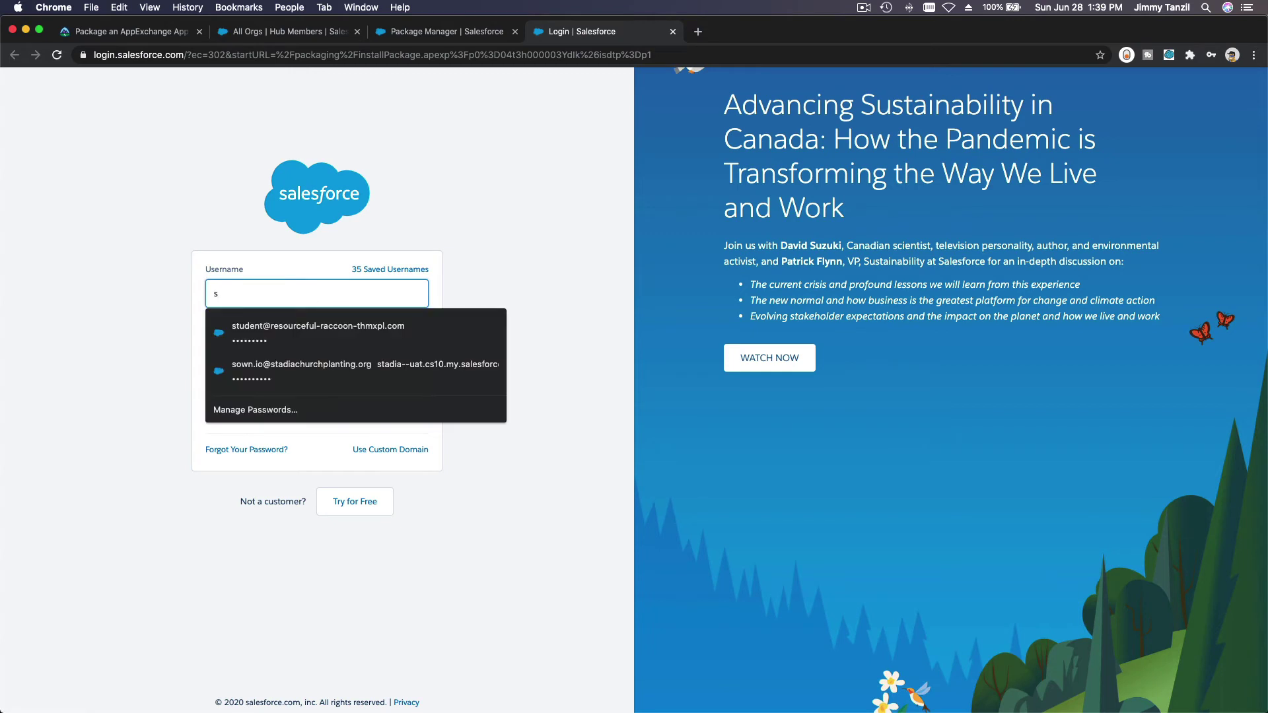
click(319, 333)
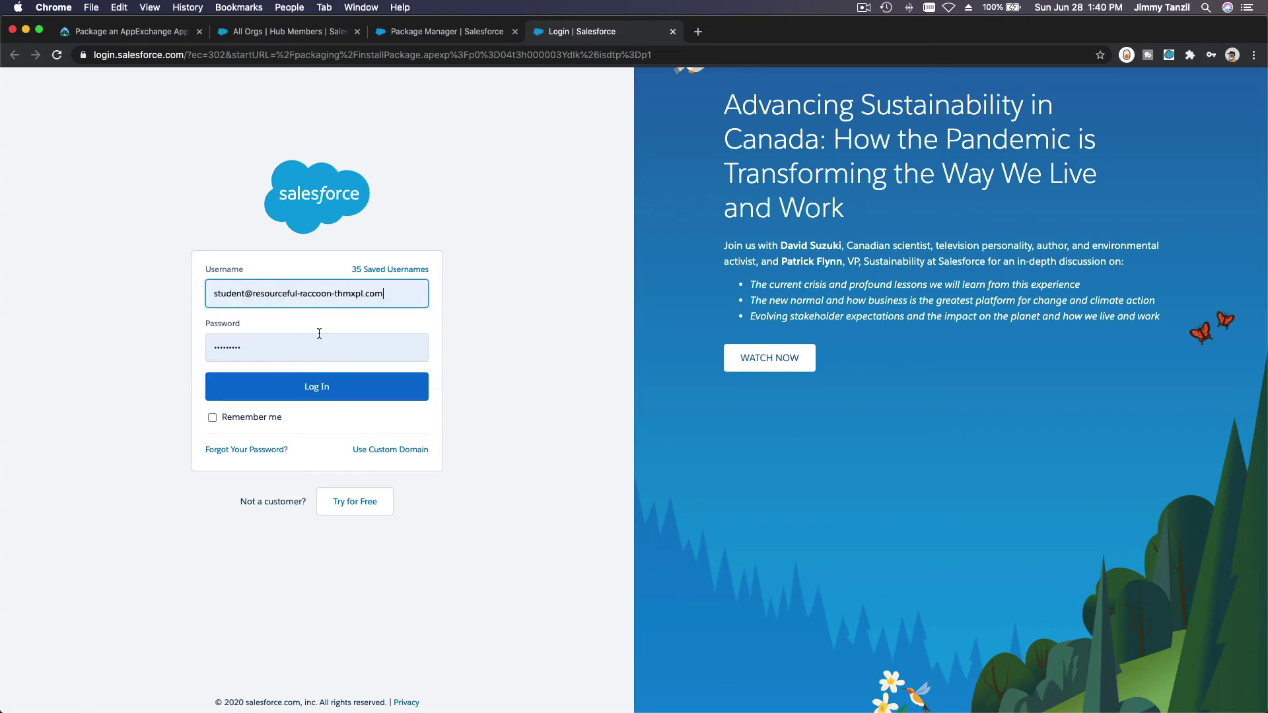
click(311, 382)
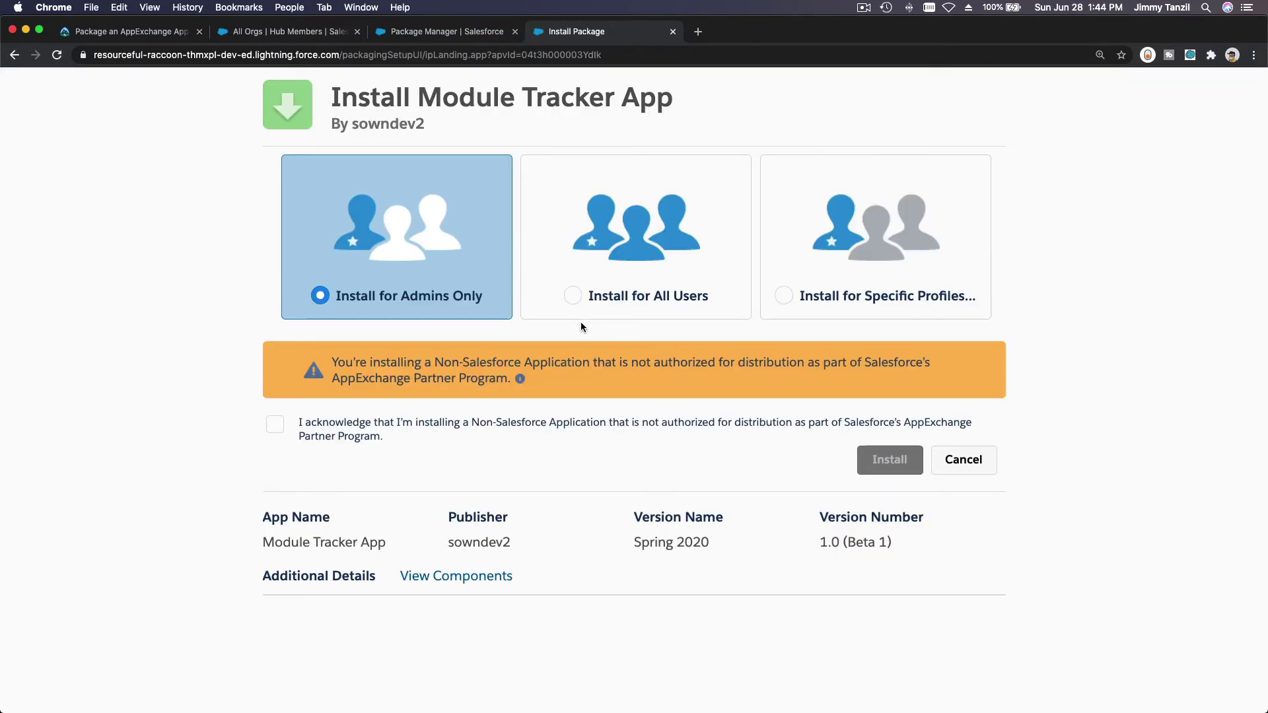
Step: Install the package for all users, acknowledging the non-authorized application warning
click(570, 302)
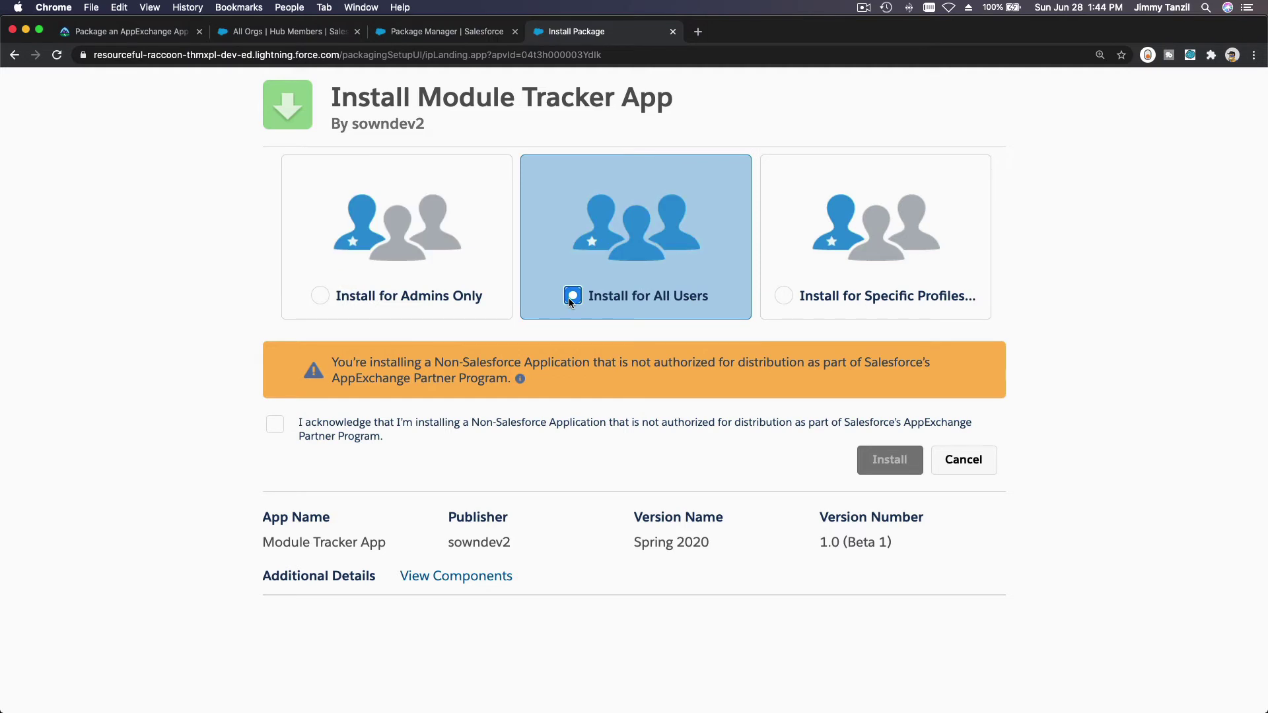
click(275, 428)
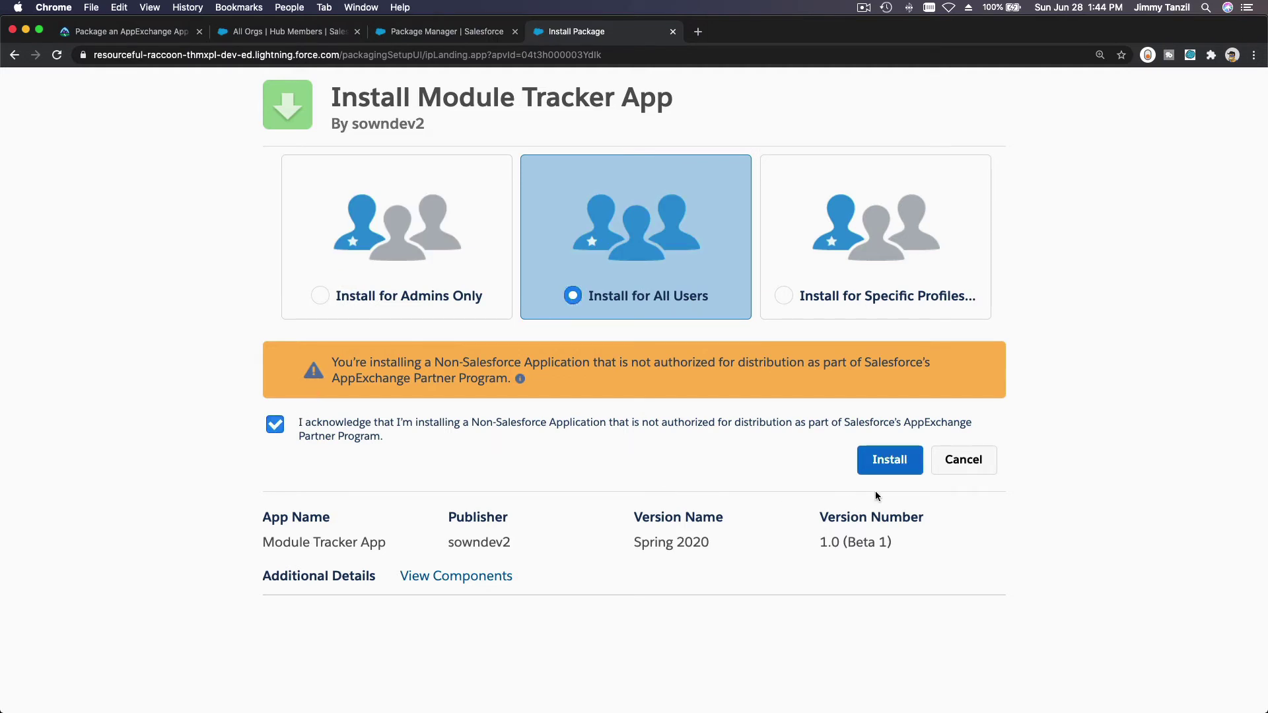
click(888, 466)
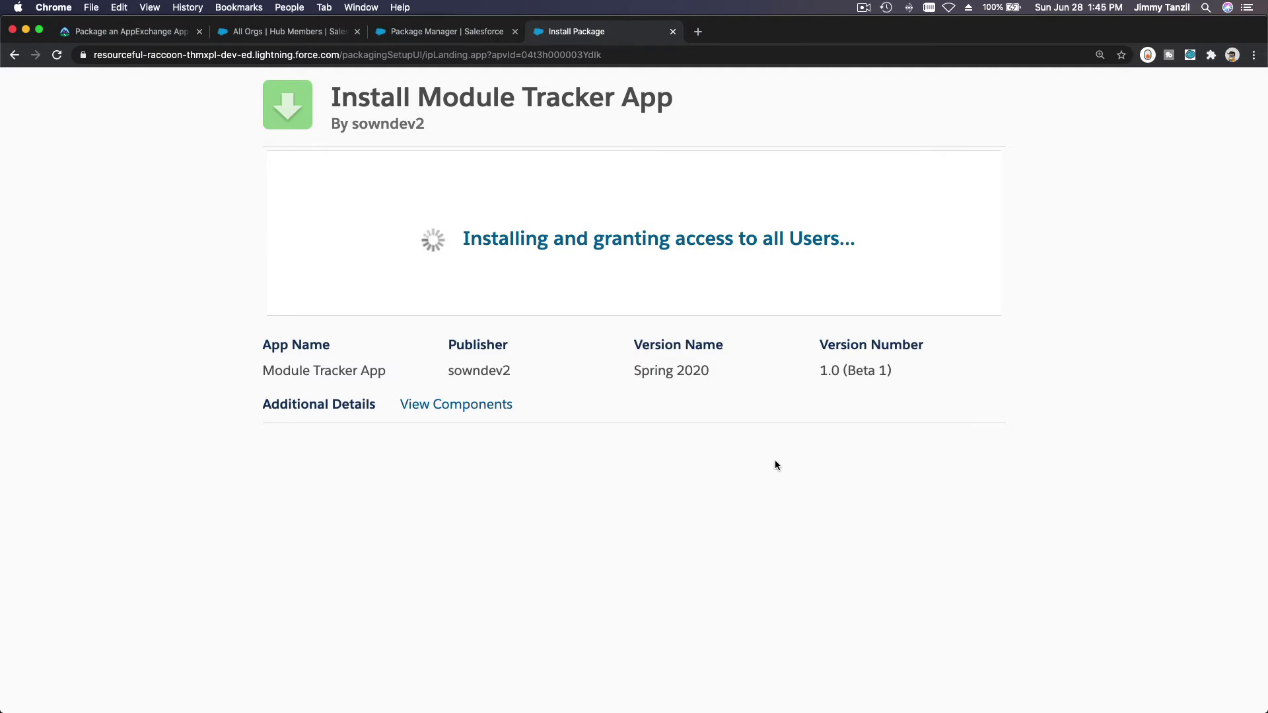
Step: Review the installed package's components, then finish the installation with Done
click(464, 408)
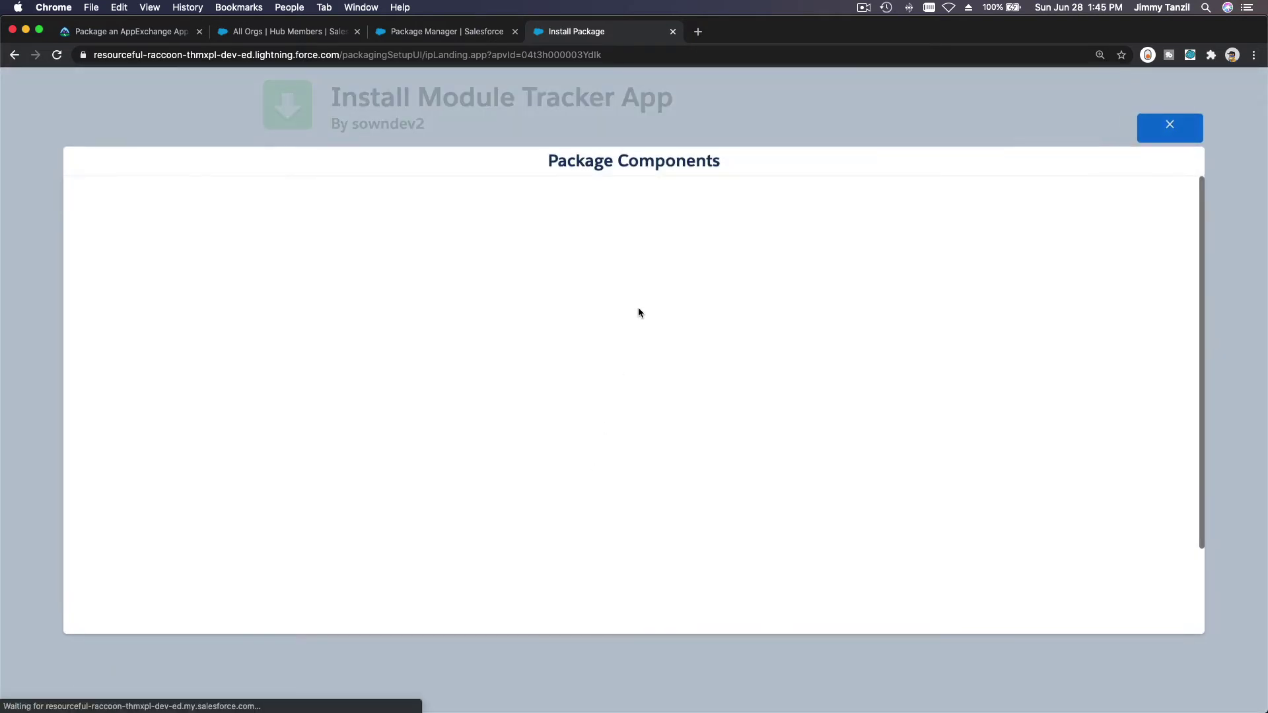
scroll(703, 285, down, 10)
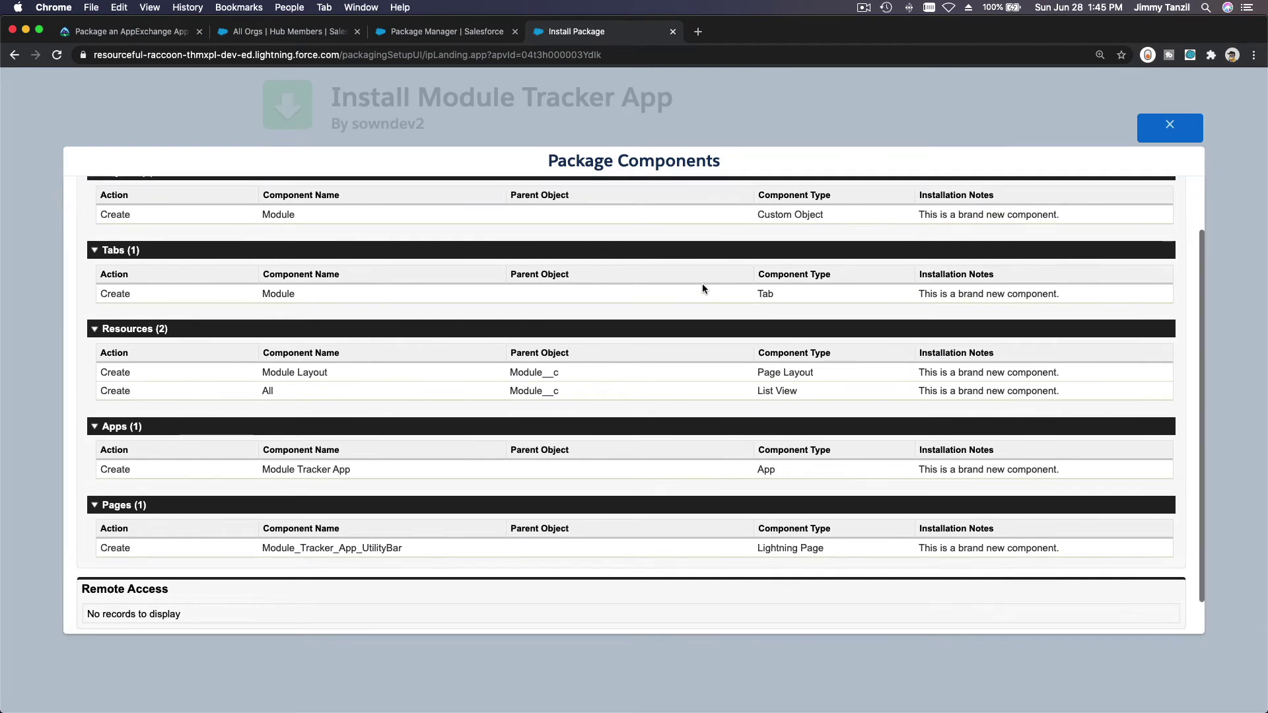
scroll(703, 289, down, 2)
scroll(703, 286, up, 5)
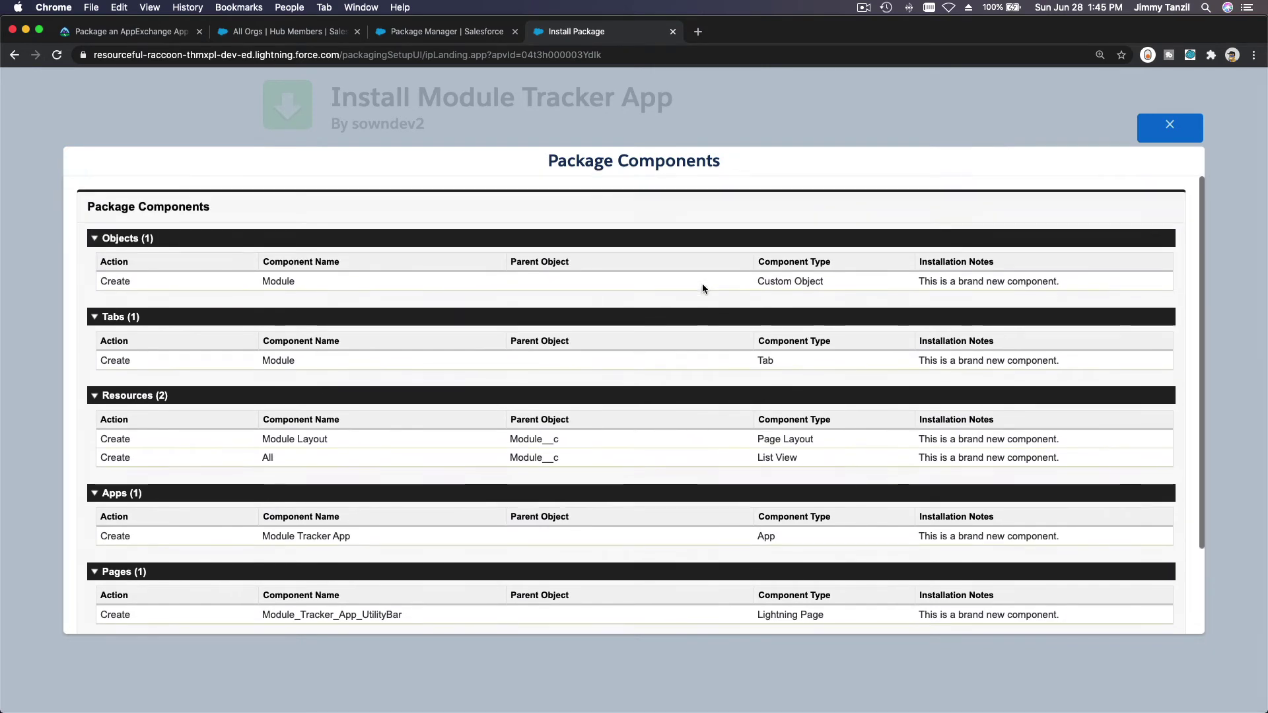
click(1168, 129)
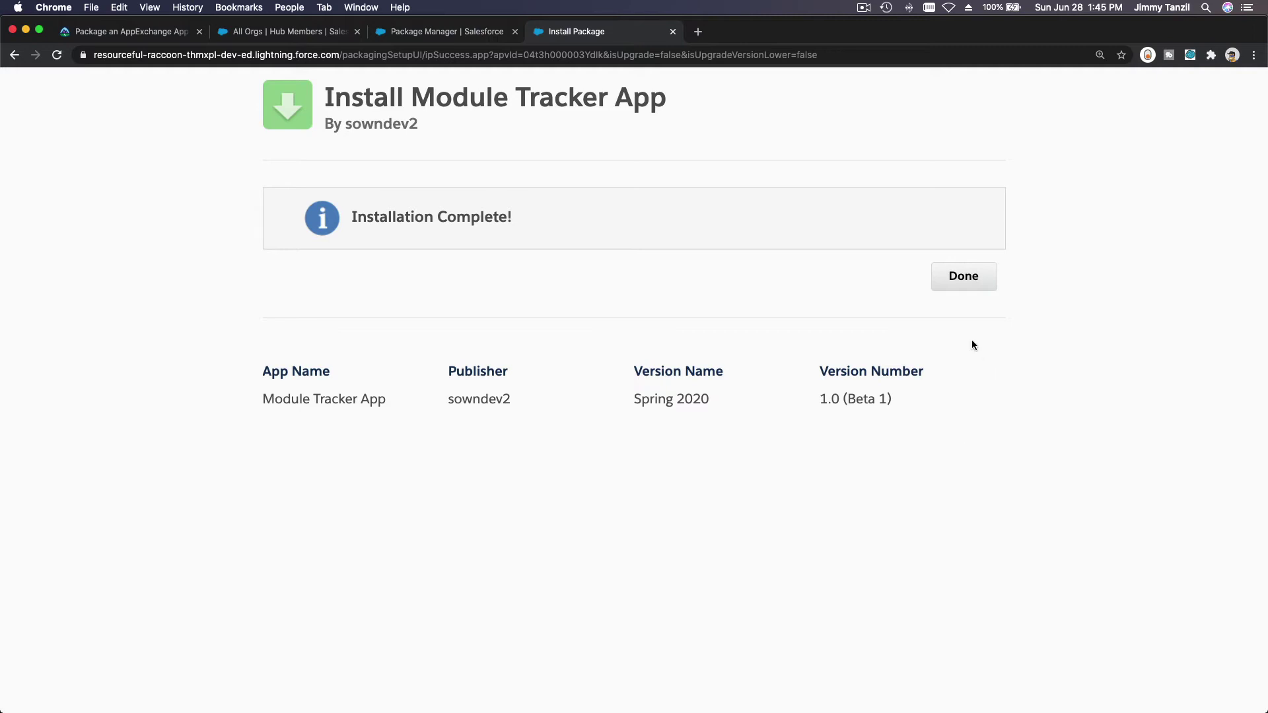
click(963, 278)
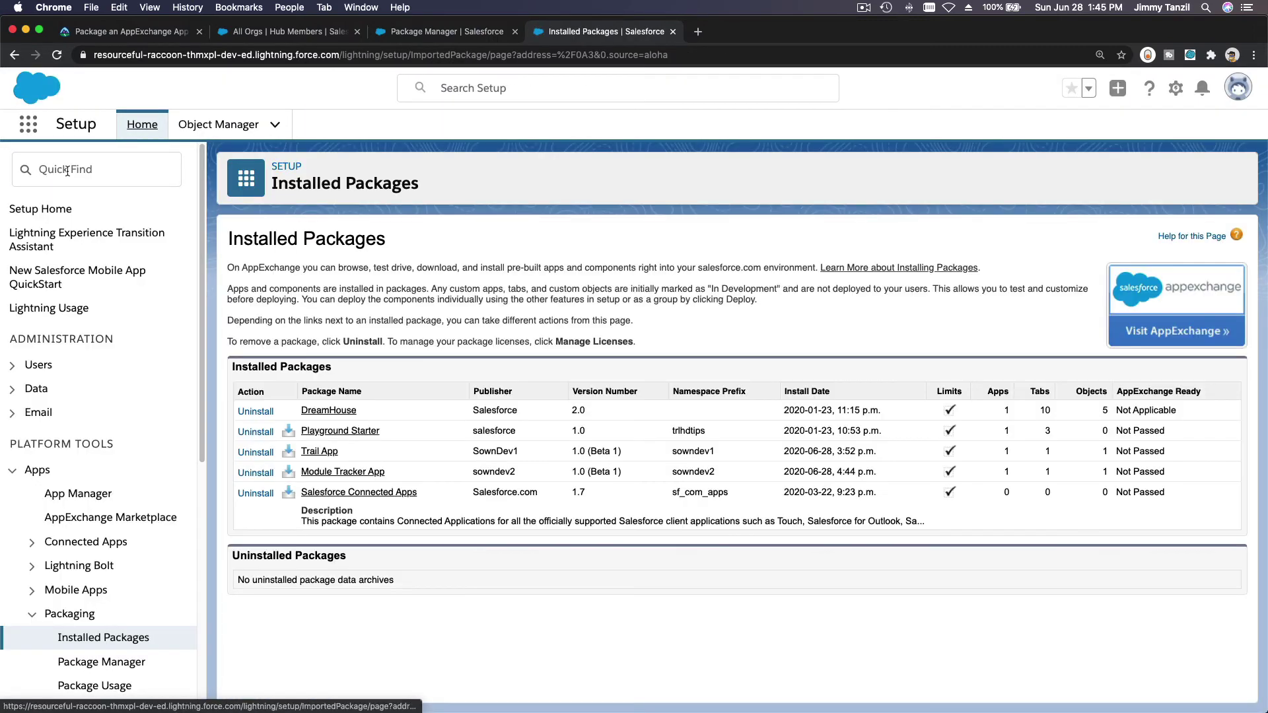
Step: Launch Module Tracker App from the App Launcher to show its empty Modules list
click(25, 131)
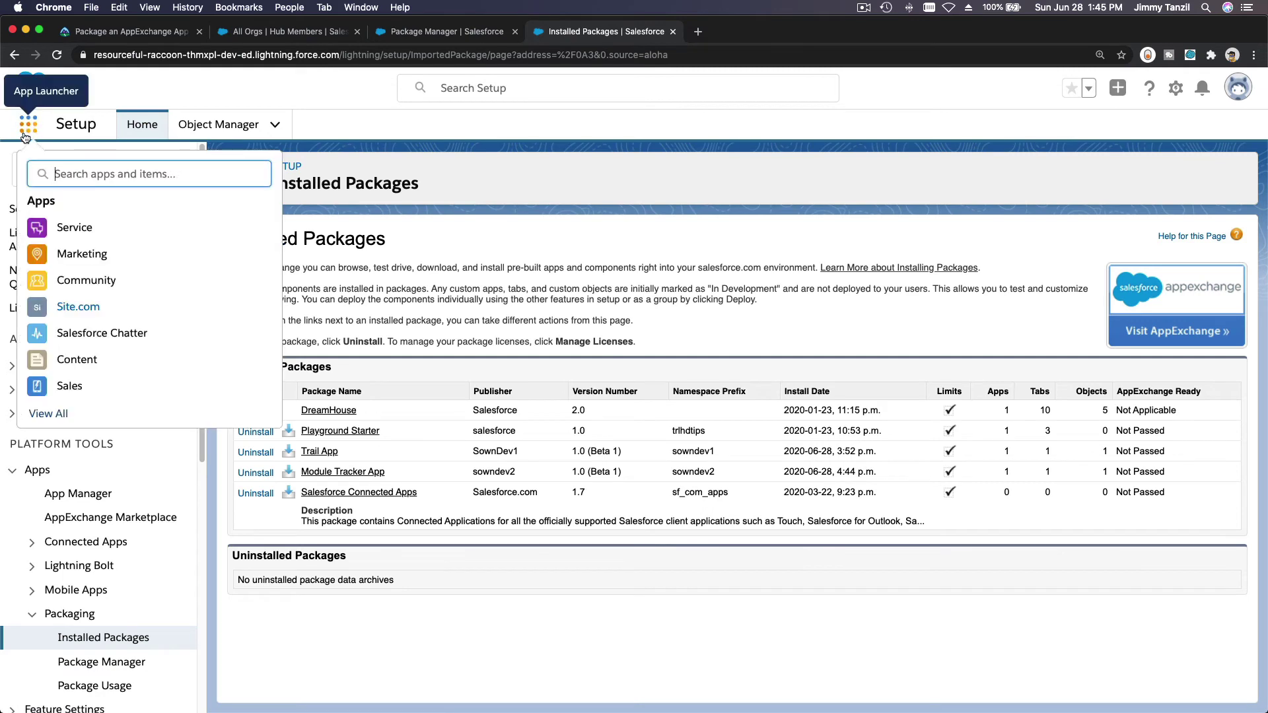
text(Modu)
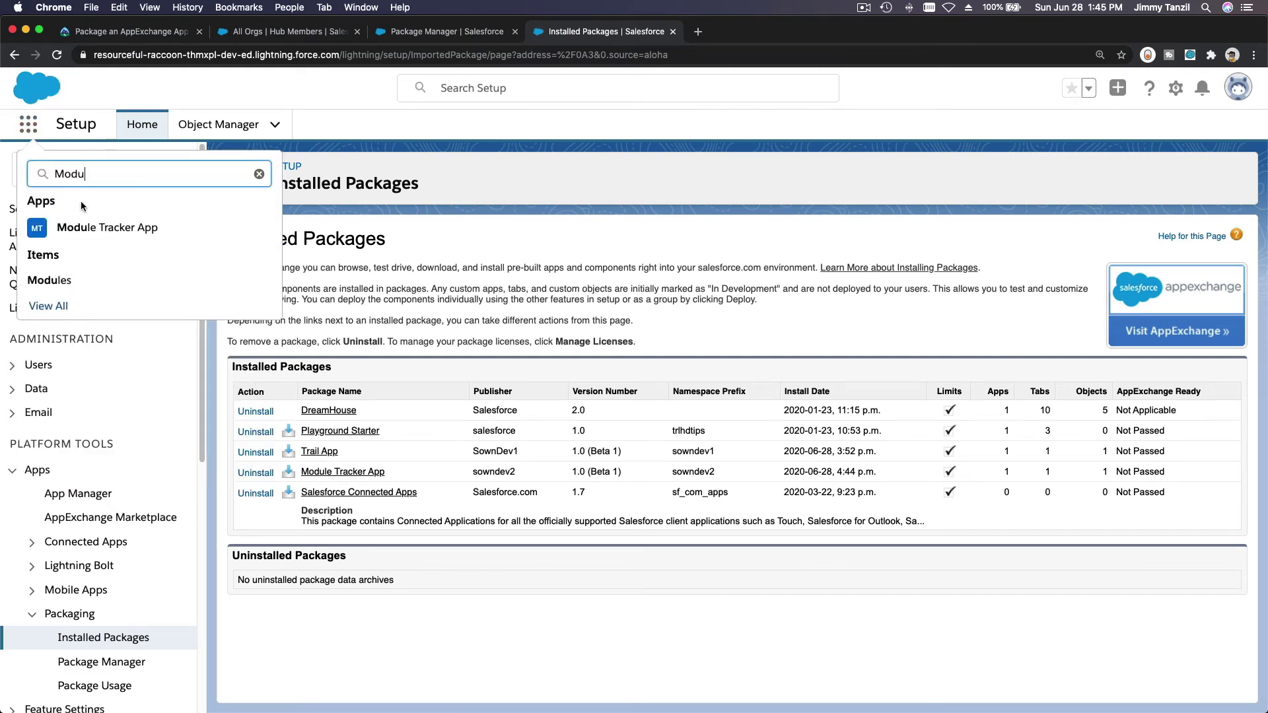
click(85, 227)
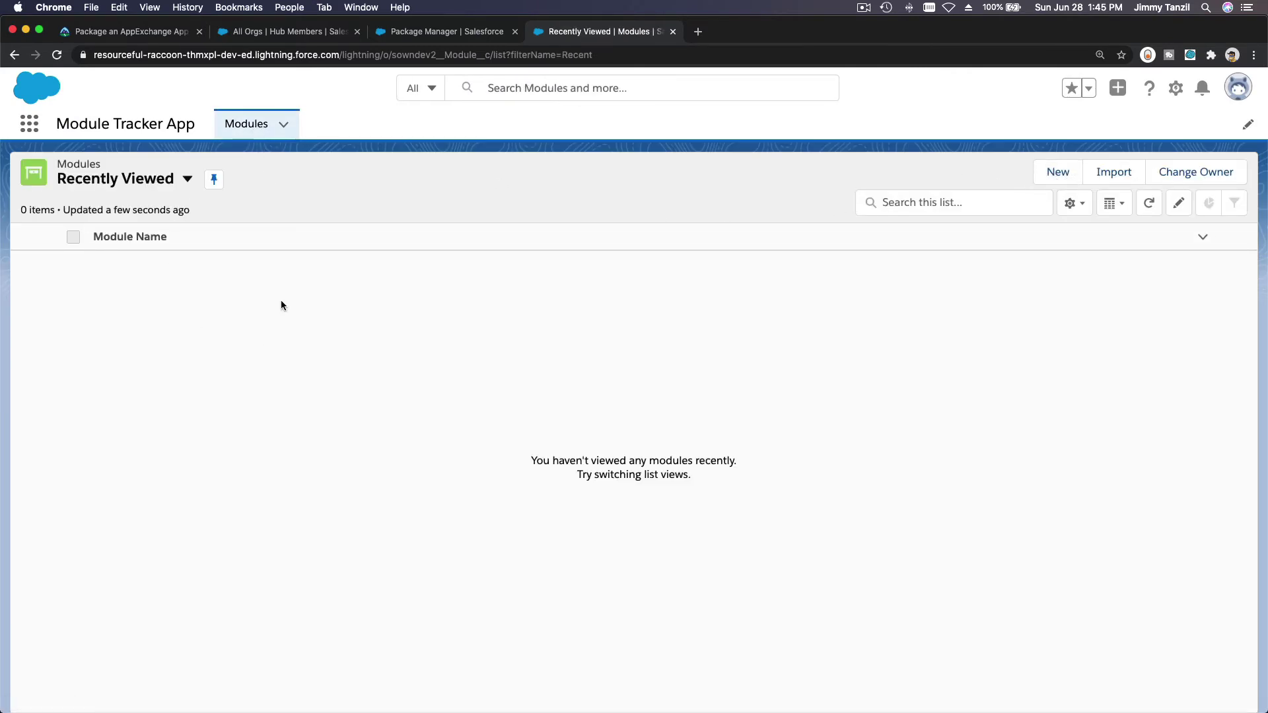
click(146, 31)
Step: Run the challenge check against the Developer Beginner hands-on org
click(541, 591)
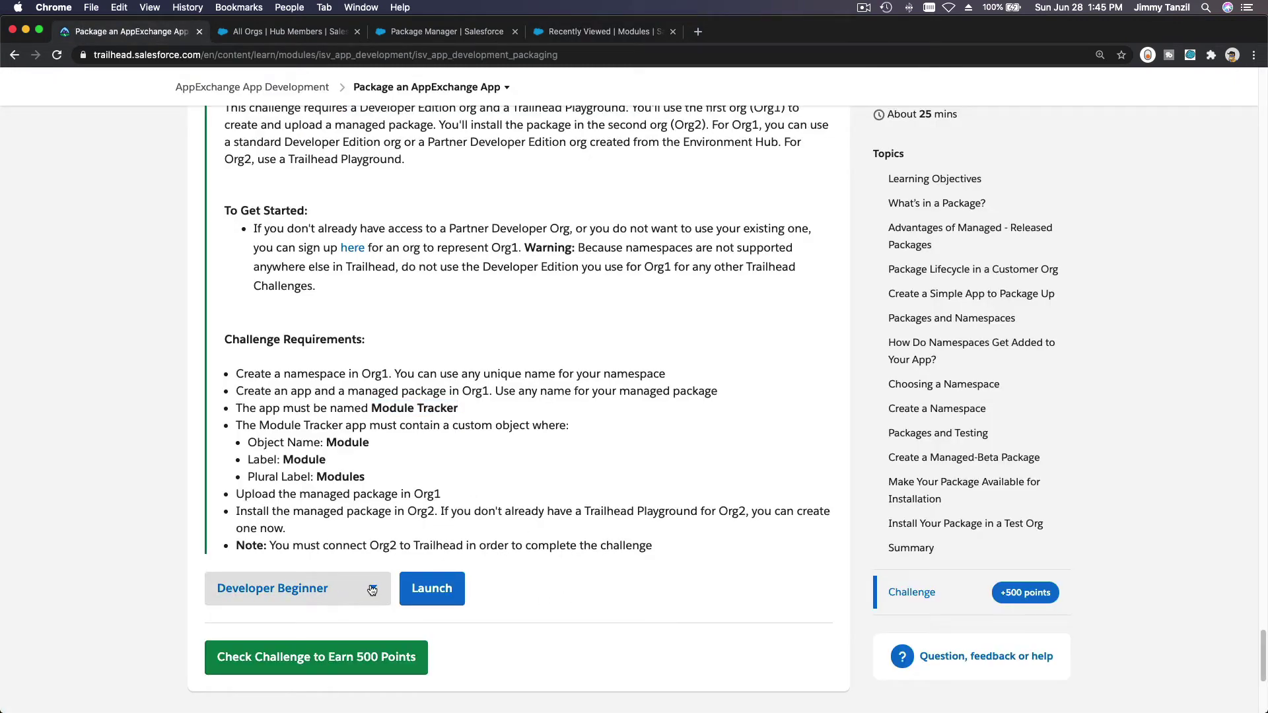
click(372, 590)
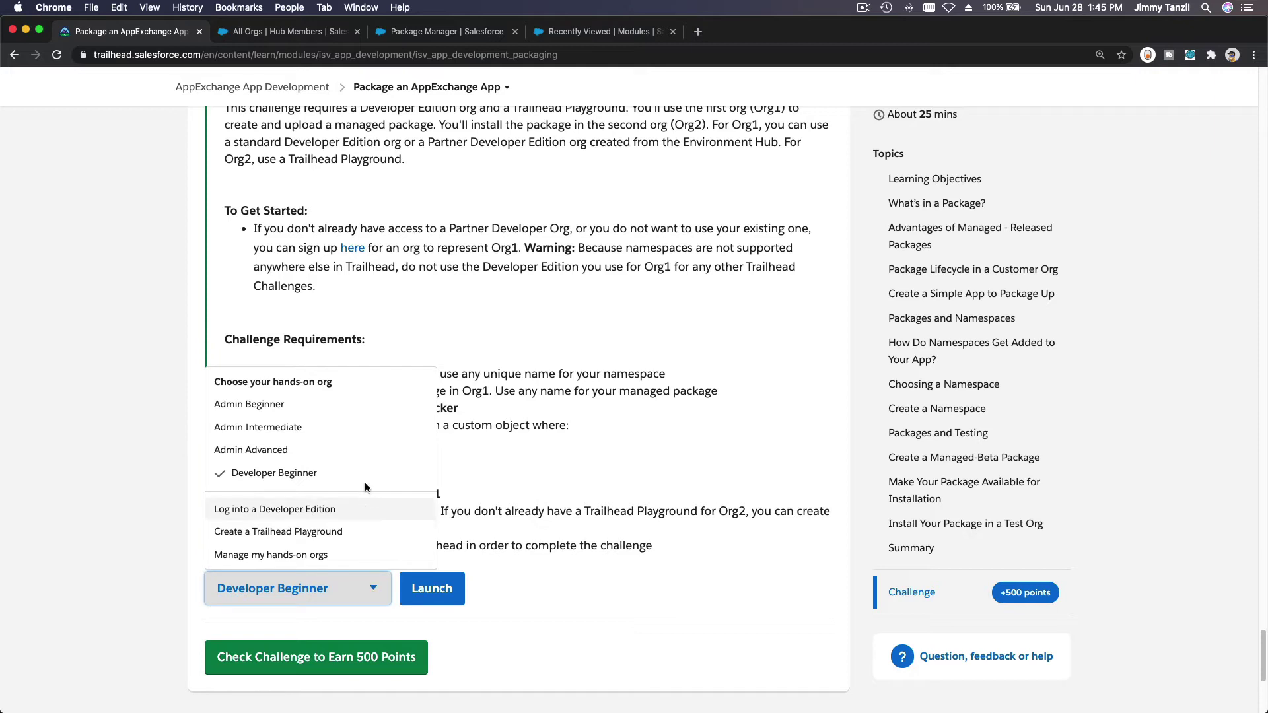
click(548, 482)
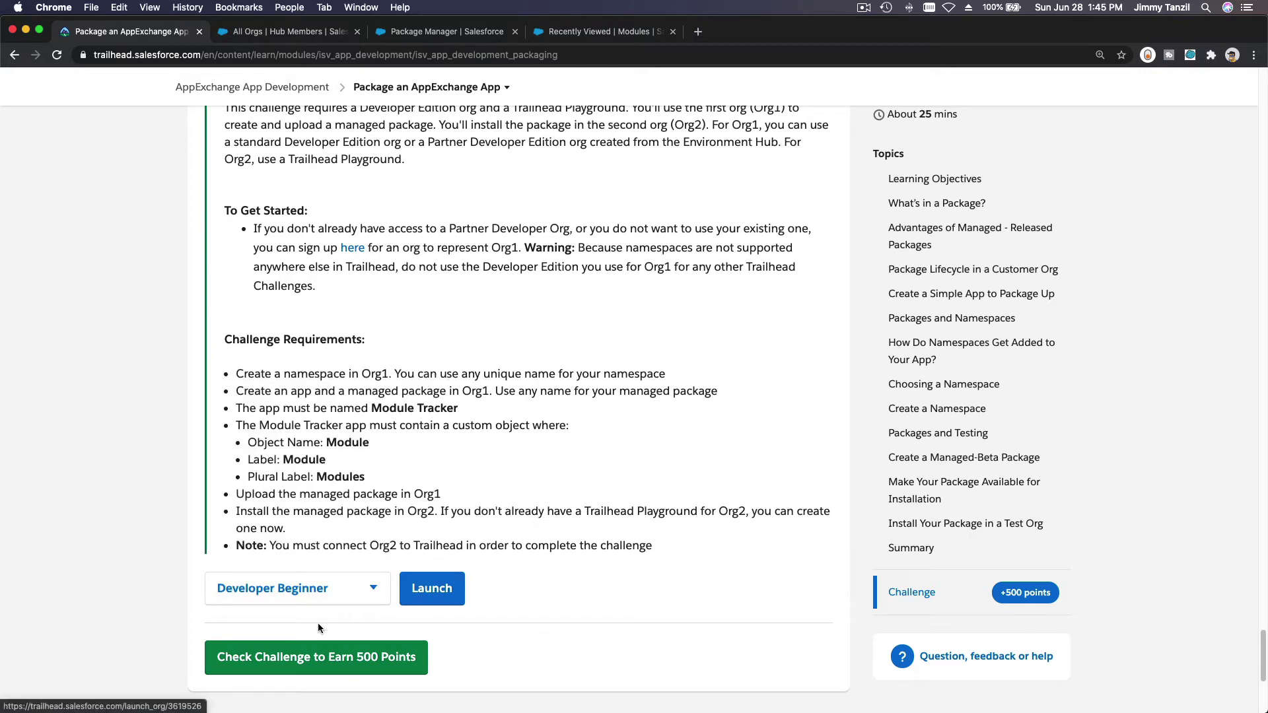
click(315, 657)
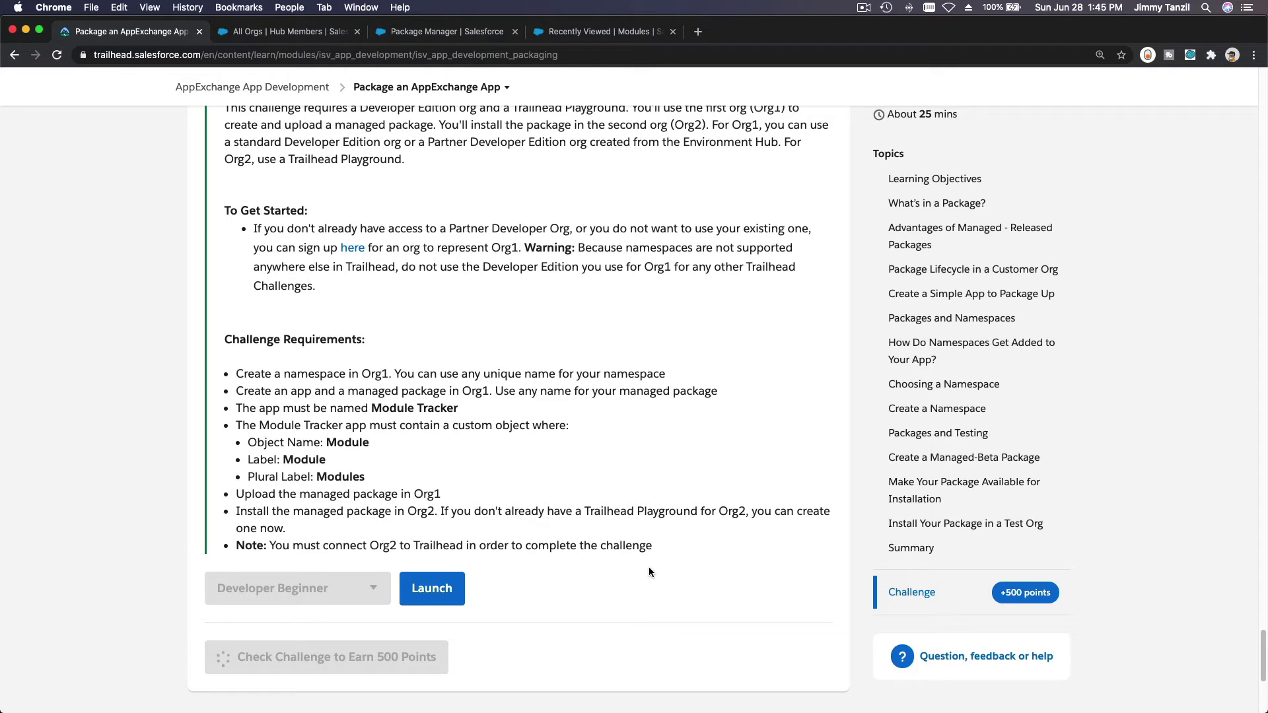
Step: Highlight the missing app name Module_Tracker in the challenge failure message
click(456, 87)
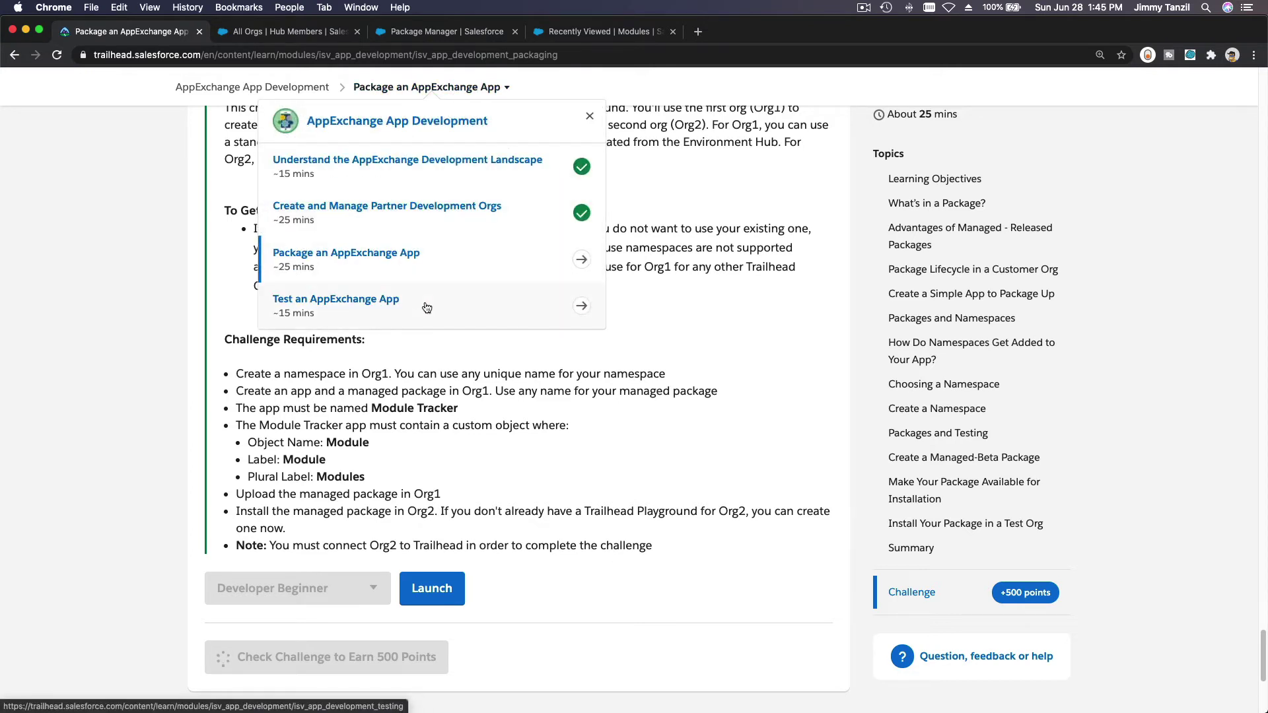
click(687, 354)
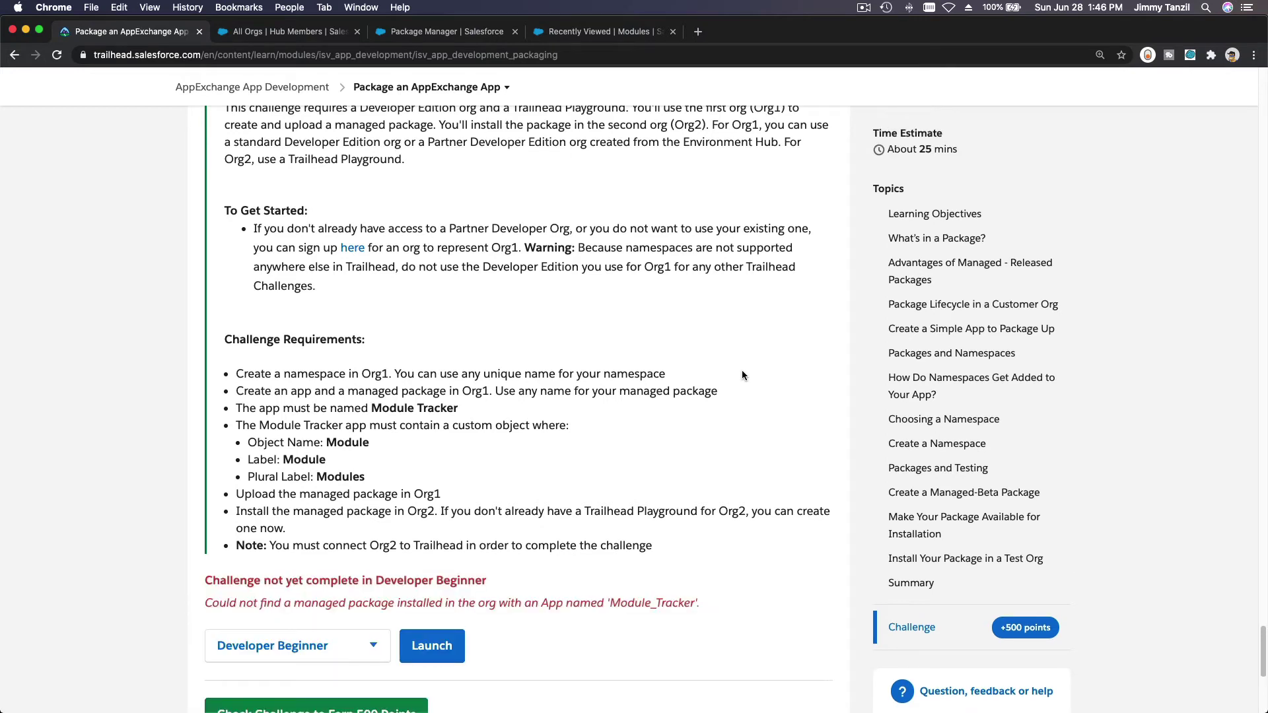
scroll(742, 375, down, 1)
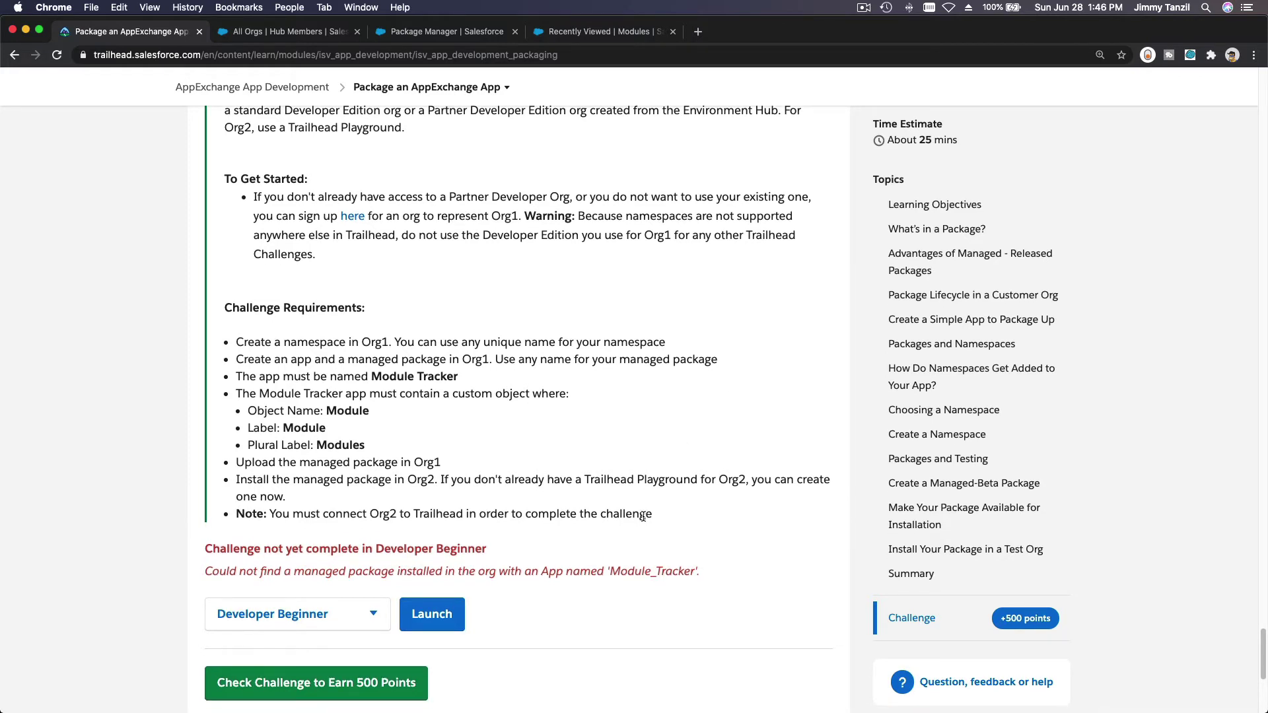
drag(610, 573, 692, 574)
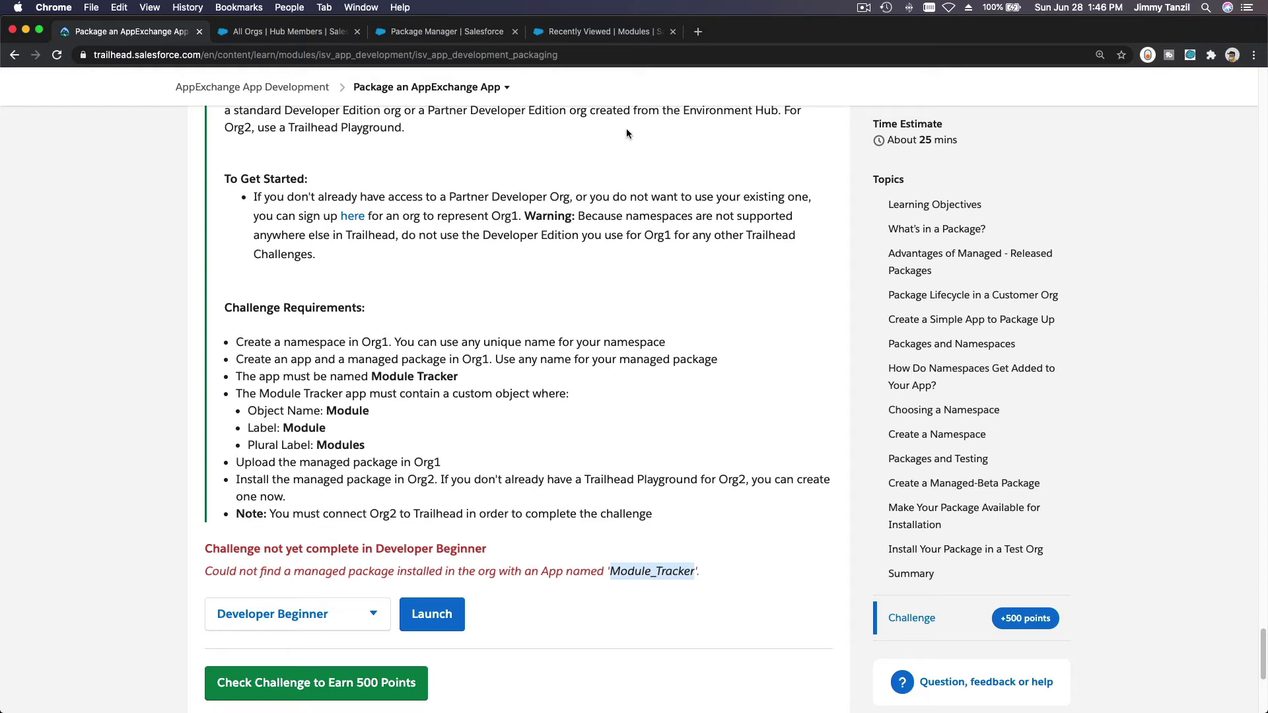
Step: In the packaging org, search Setup for 'App Mana' and open the App Manager
click(587, 34)
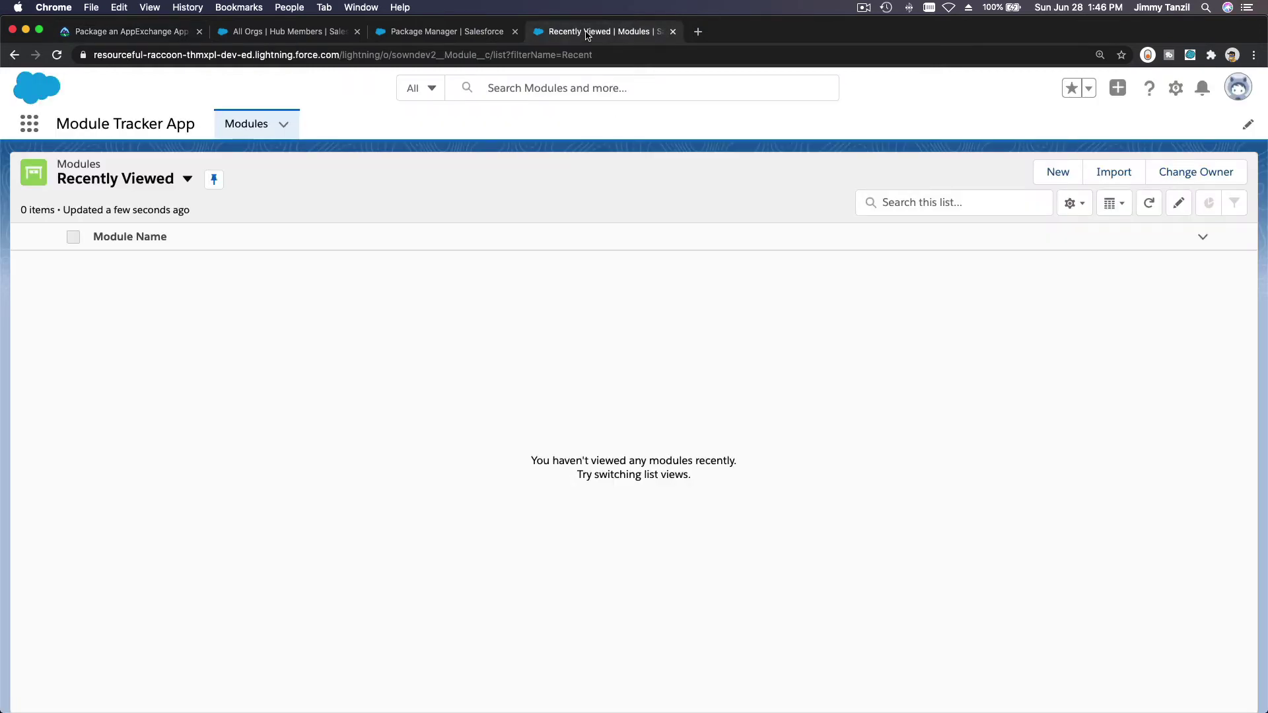
click(464, 31)
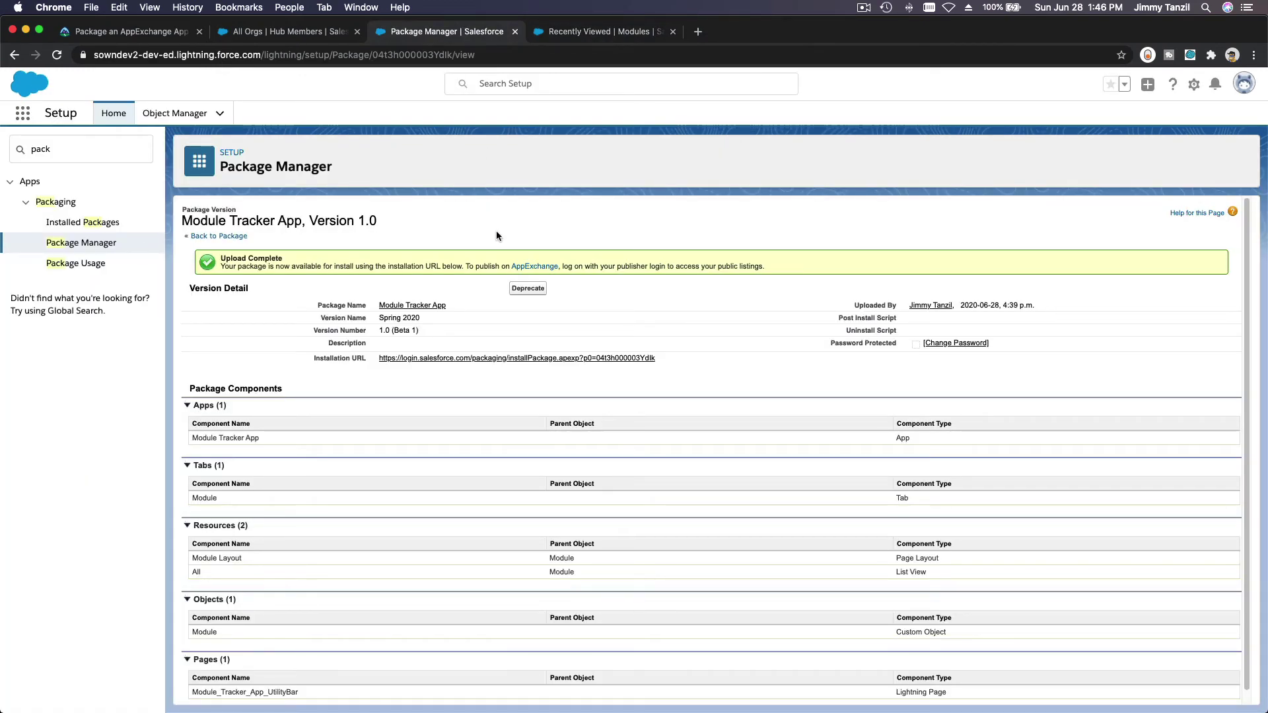
double_click(87, 146)
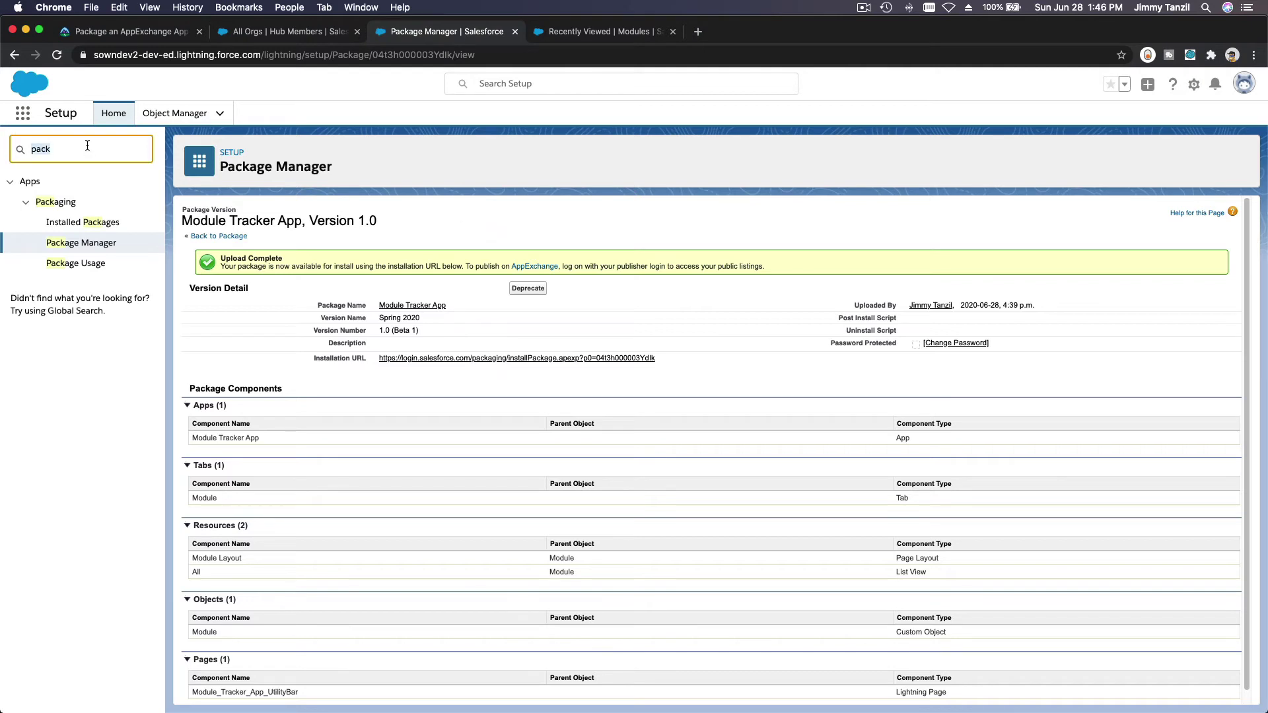
text(App Mana)
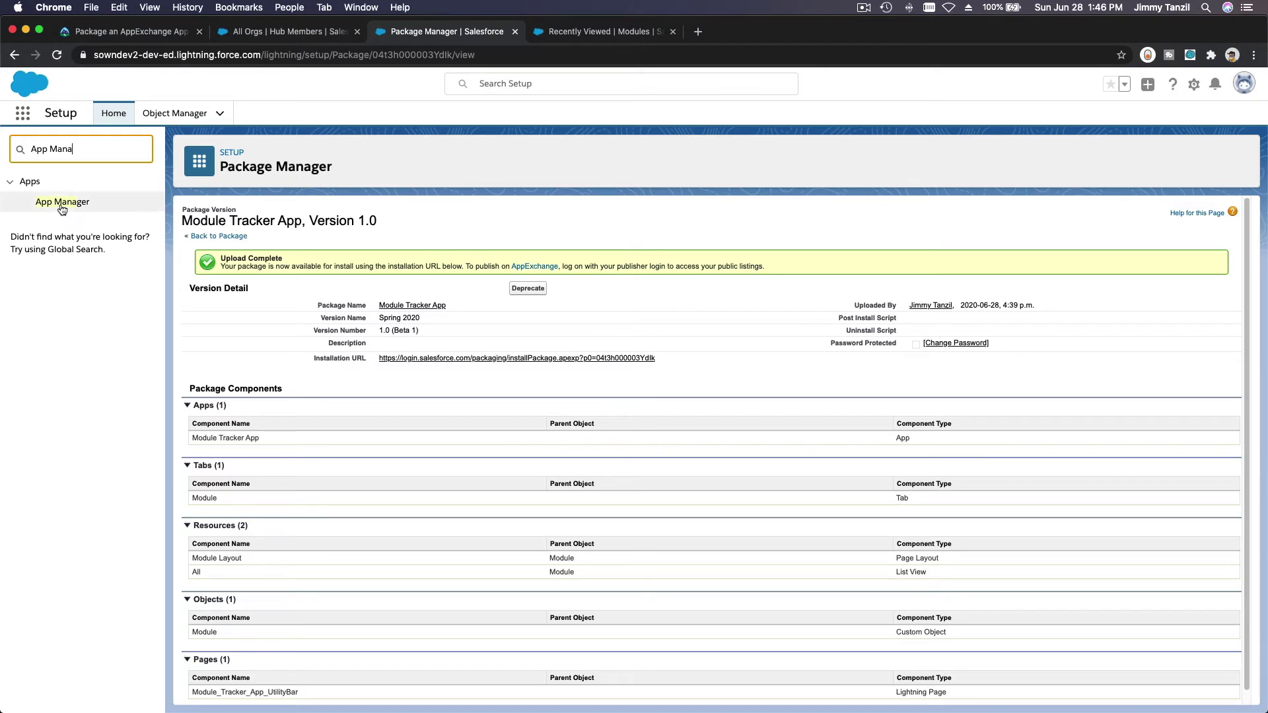
click(63, 203)
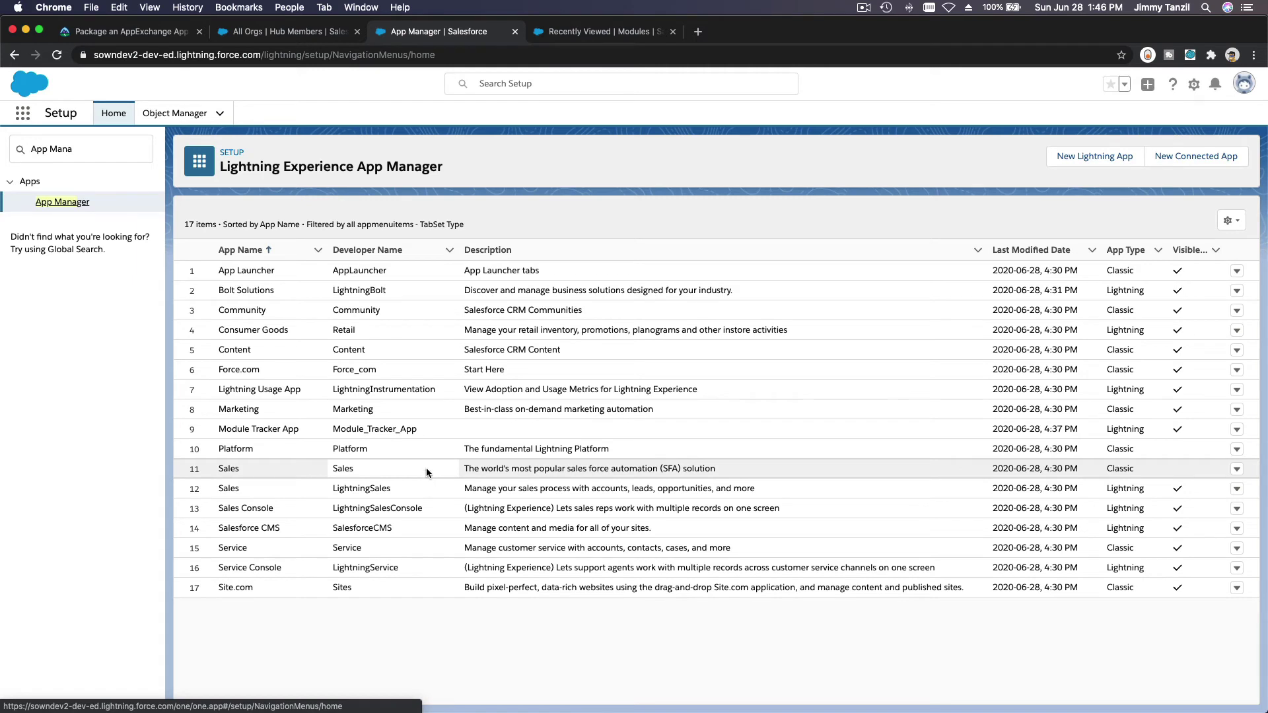
Step: Rename Module Tracker App to 'Module Tracker' with developer name Module_Tracker and save
click(1238, 430)
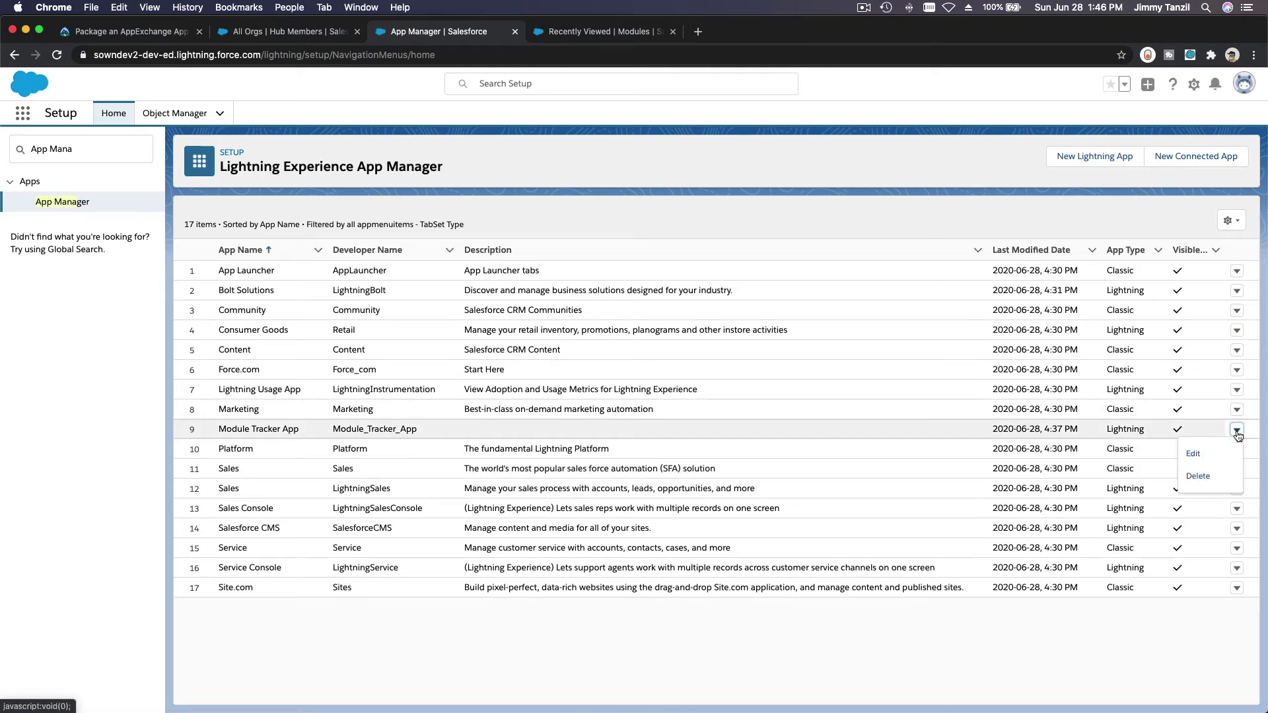
click(1193, 453)
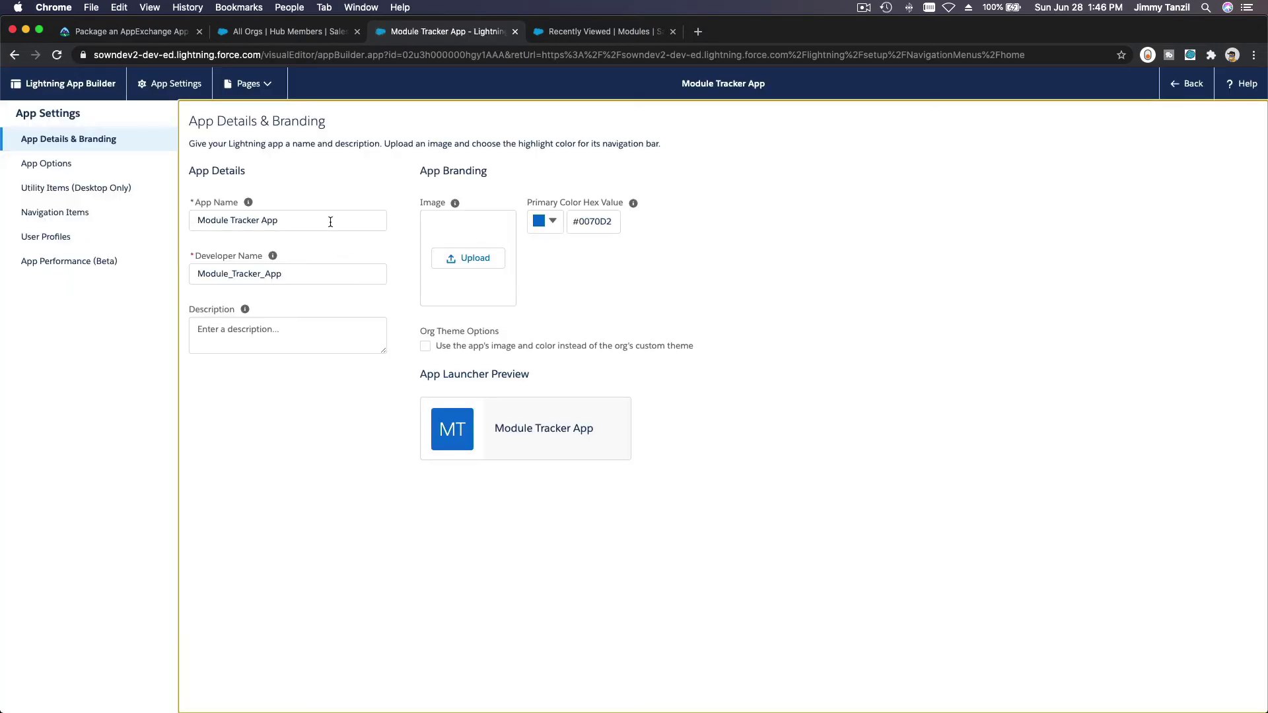
click(330, 218)
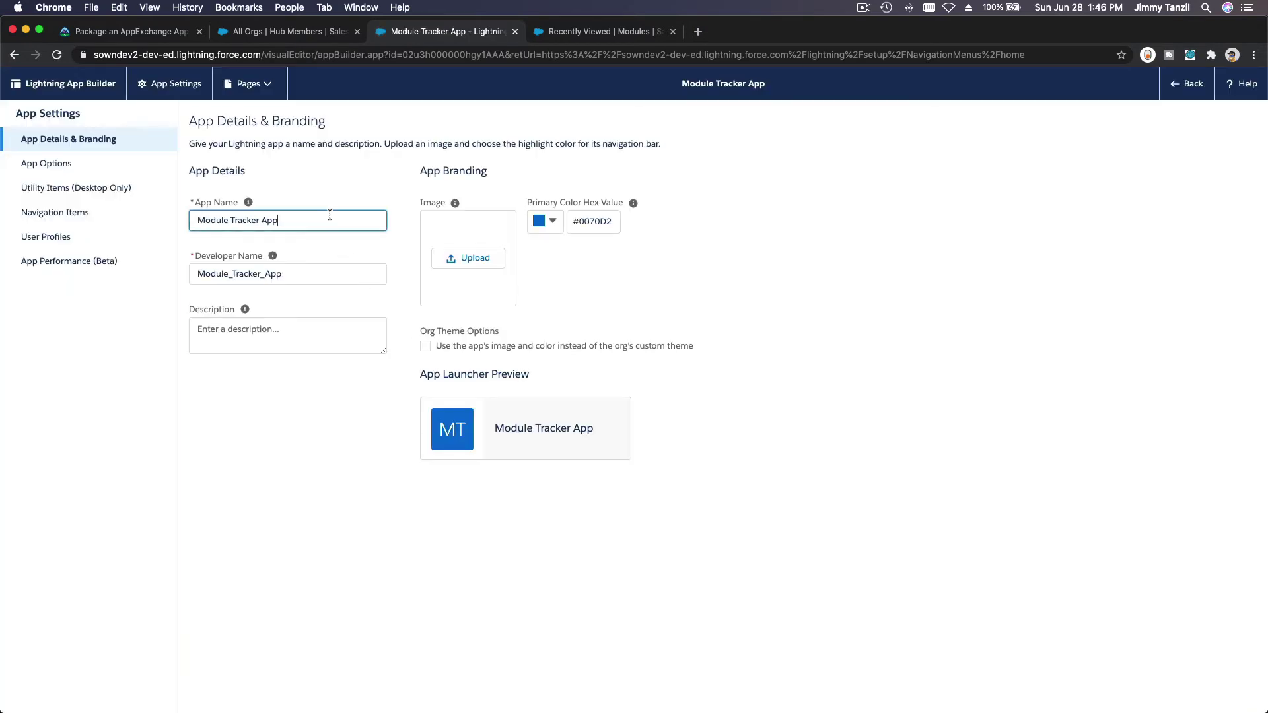
key(BackSpace)
key(BackSpace)
key(BackSpace)
key(BackSpace)
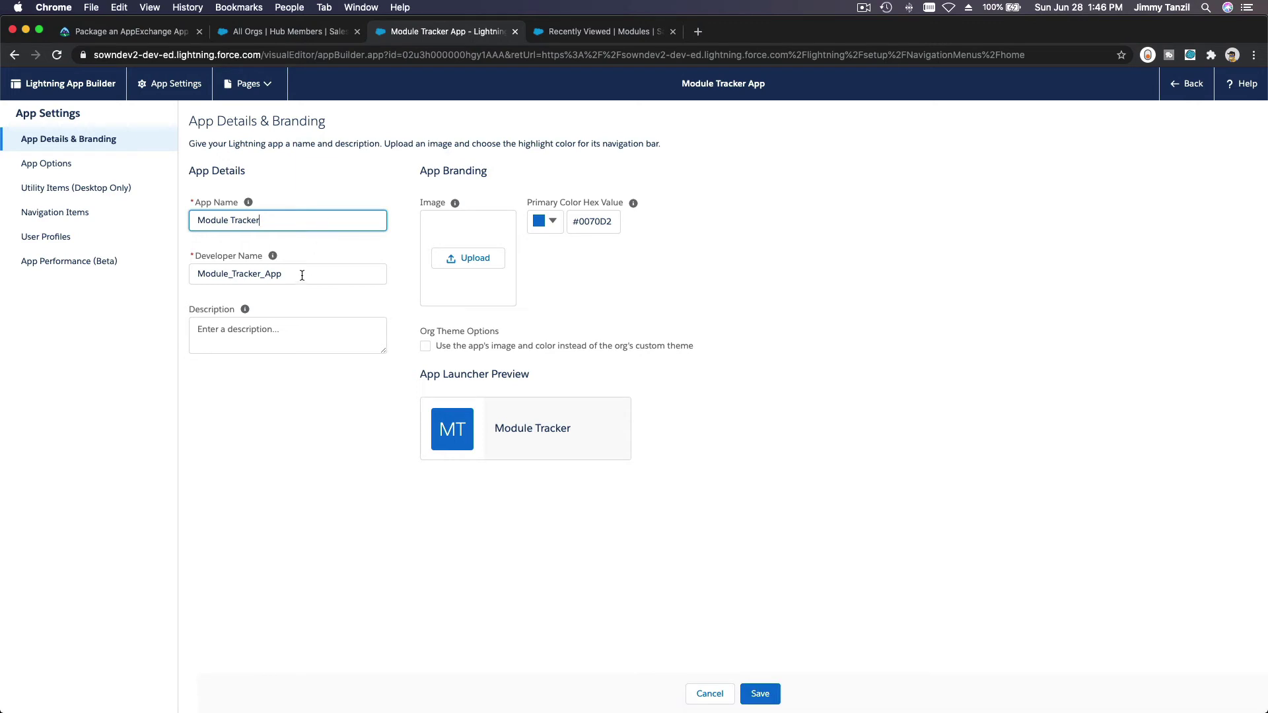
click(302, 276)
key(BackSpace)
key(BackSpace)
key(BackSpace)
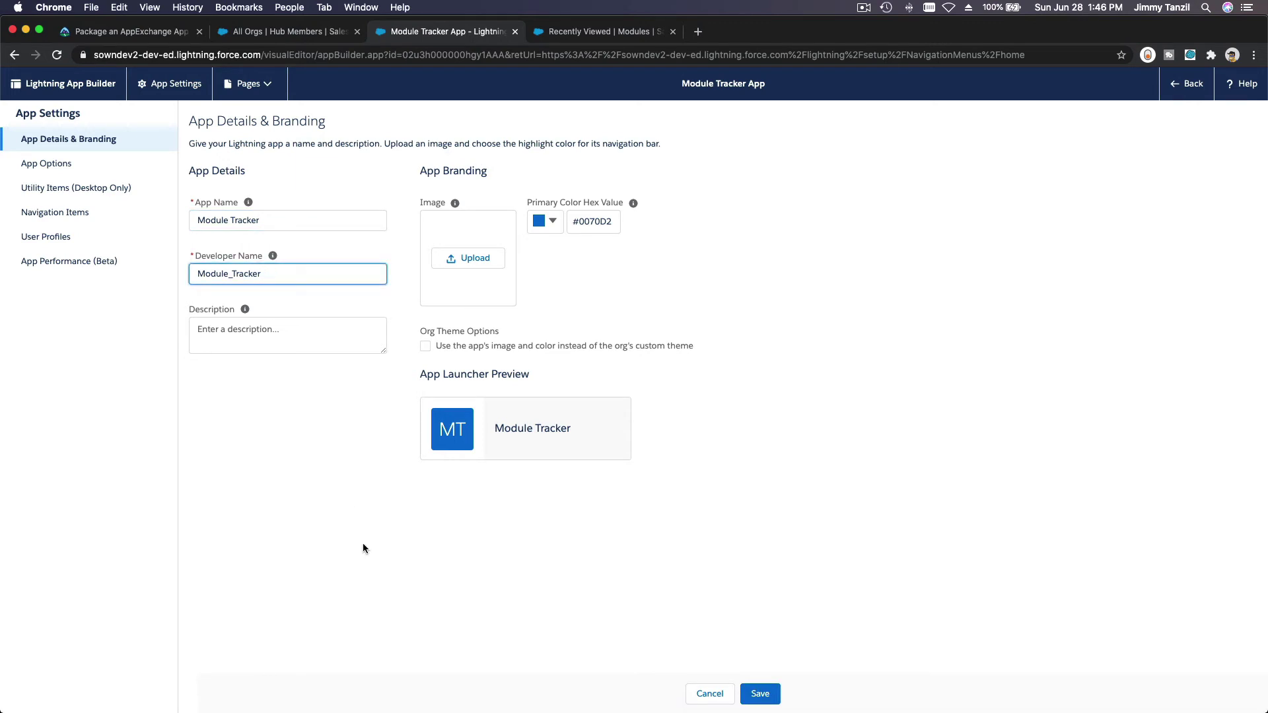
click(760, 693)
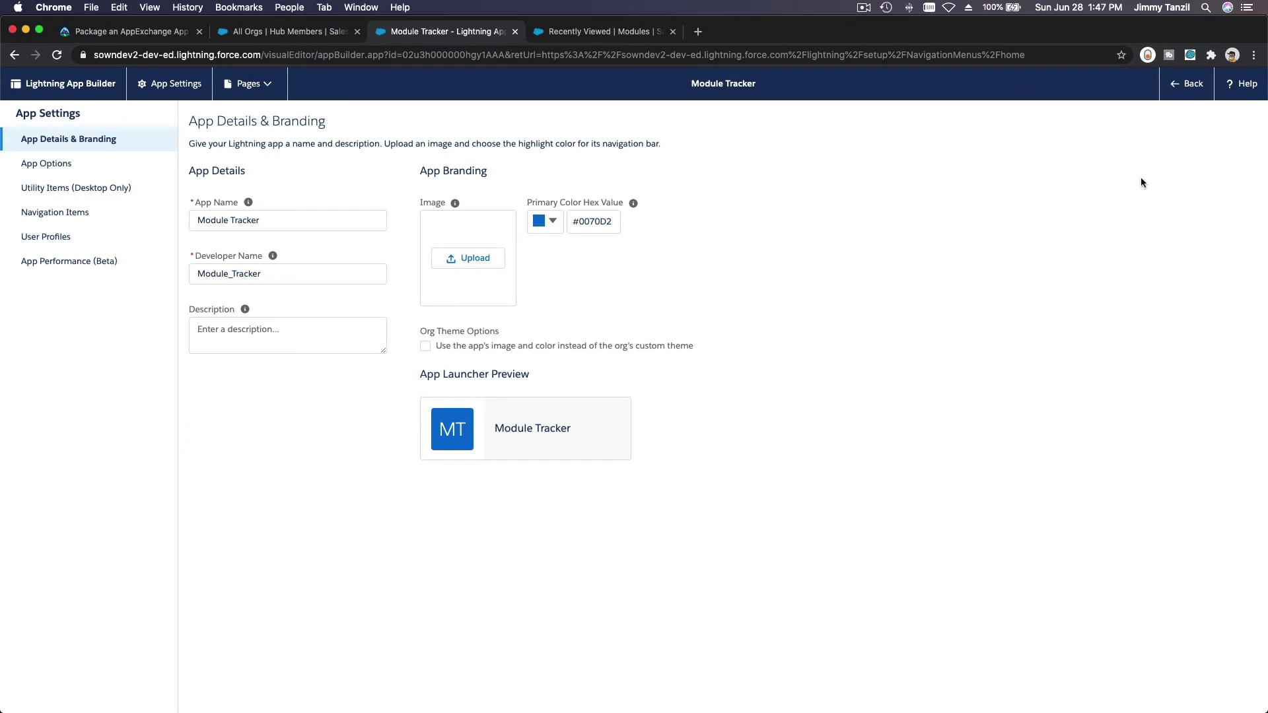
Step: Return to Setup and open the Module Tracker App package via Quick Find 'pack'
click(1189, 98)
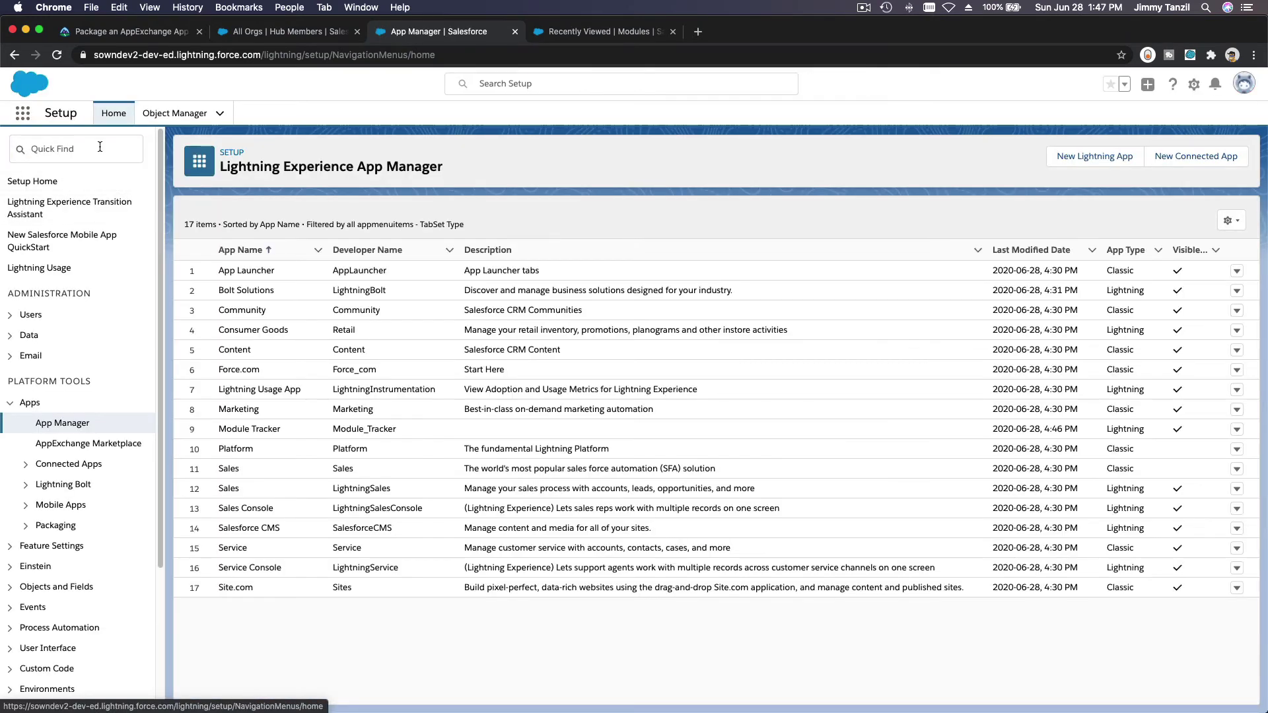
click(98, 155)
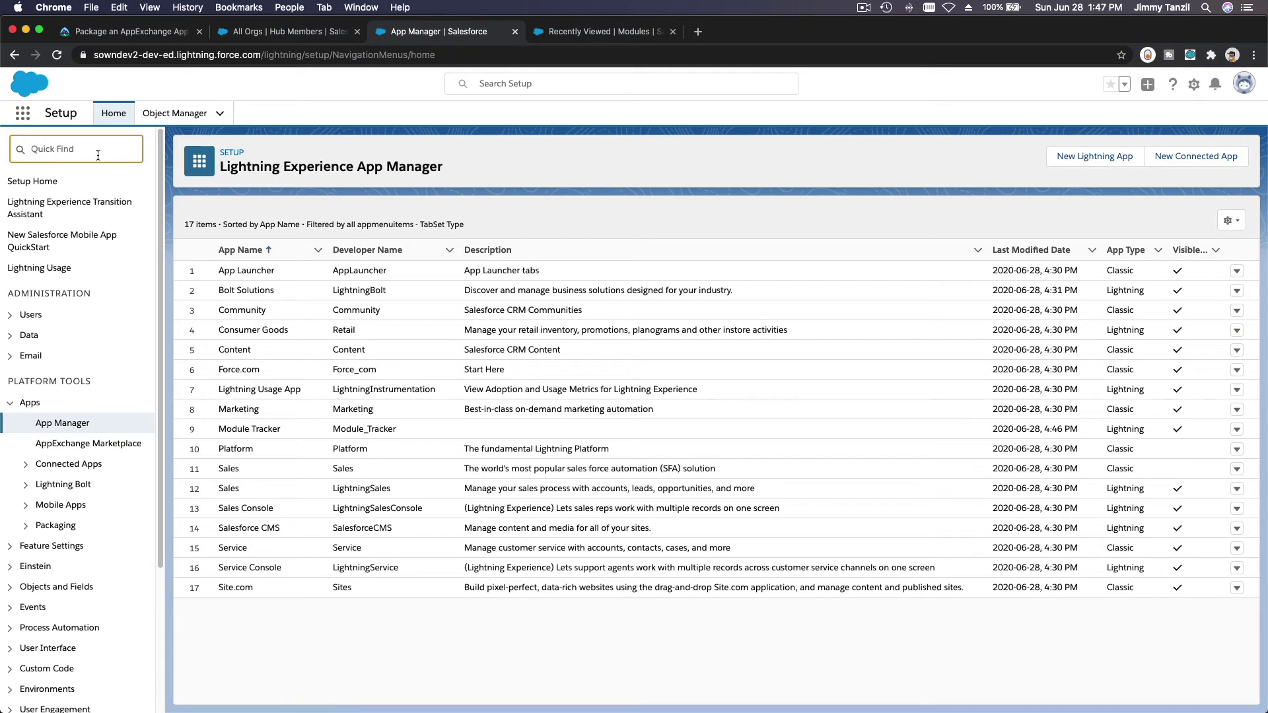
text(pacj)
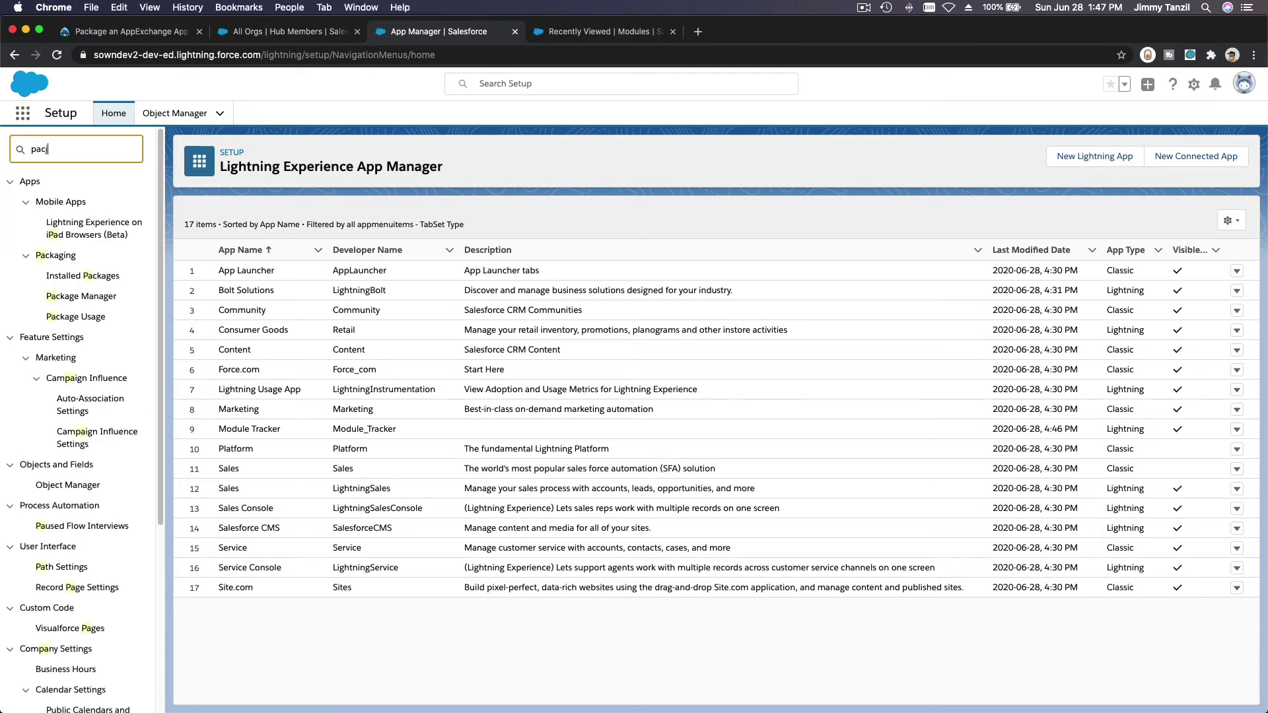
key(BackSpace)
text(k)
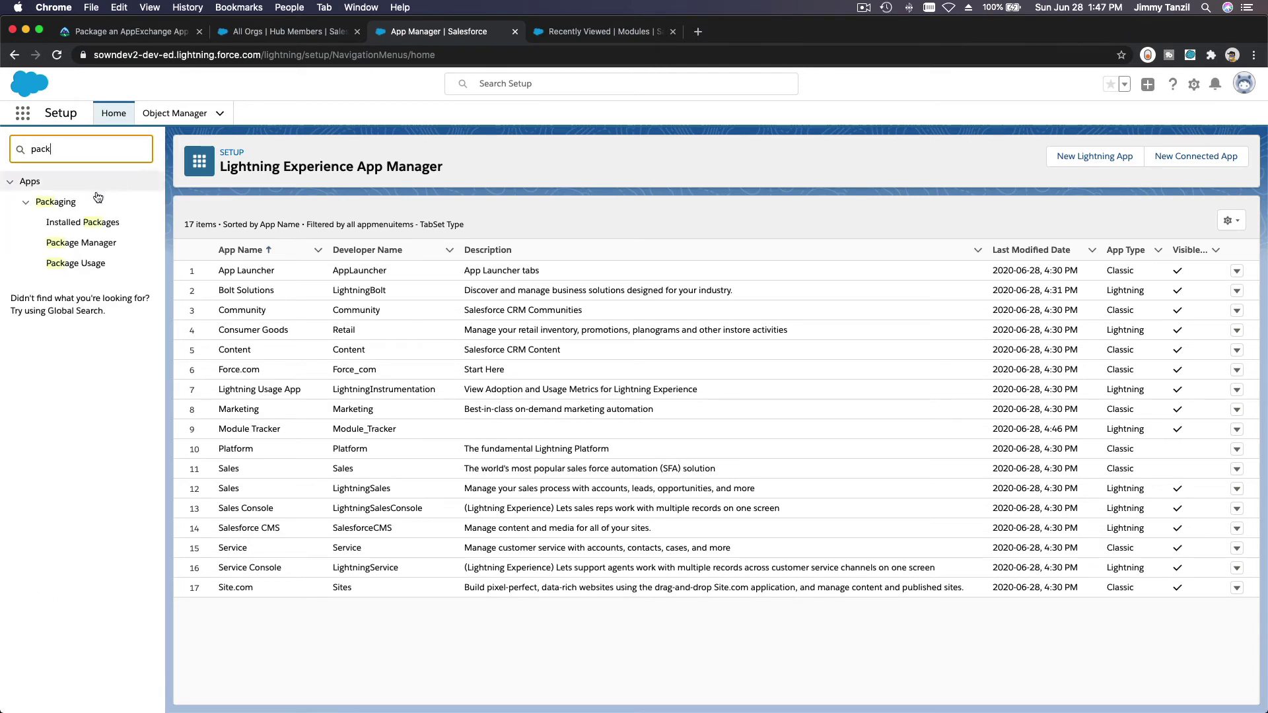
click(90, 250)
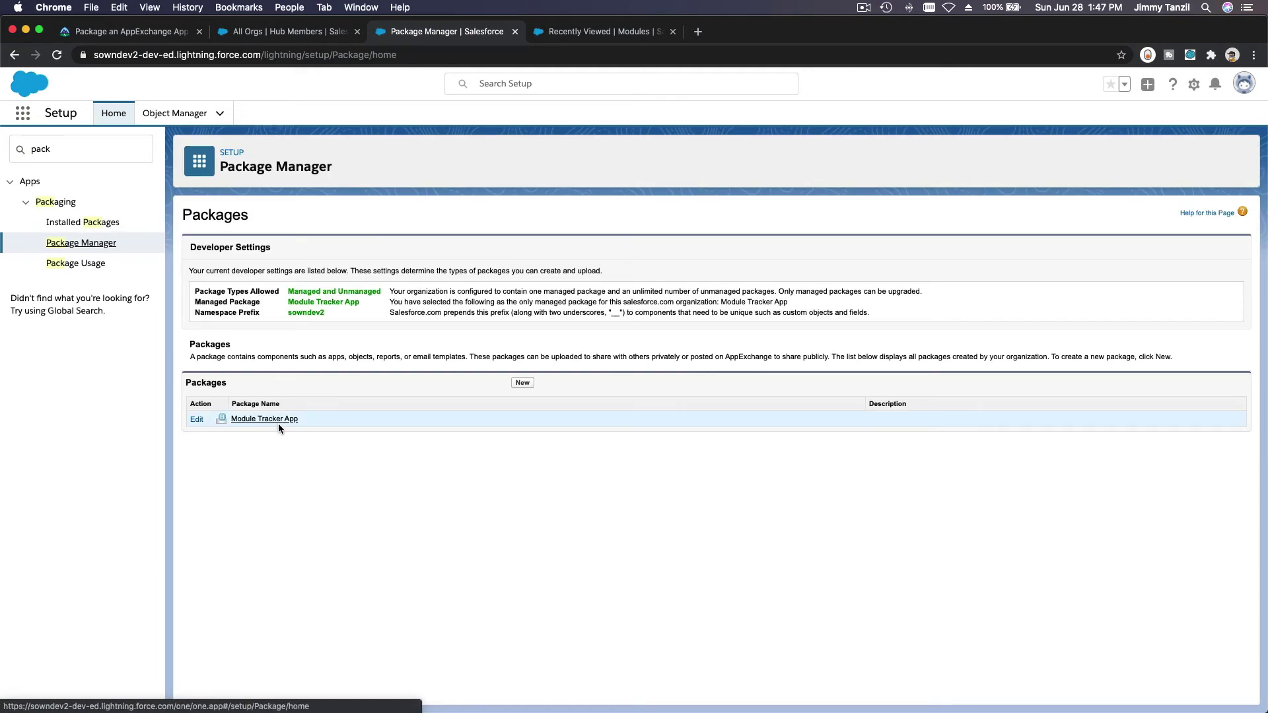
click(264, 419)
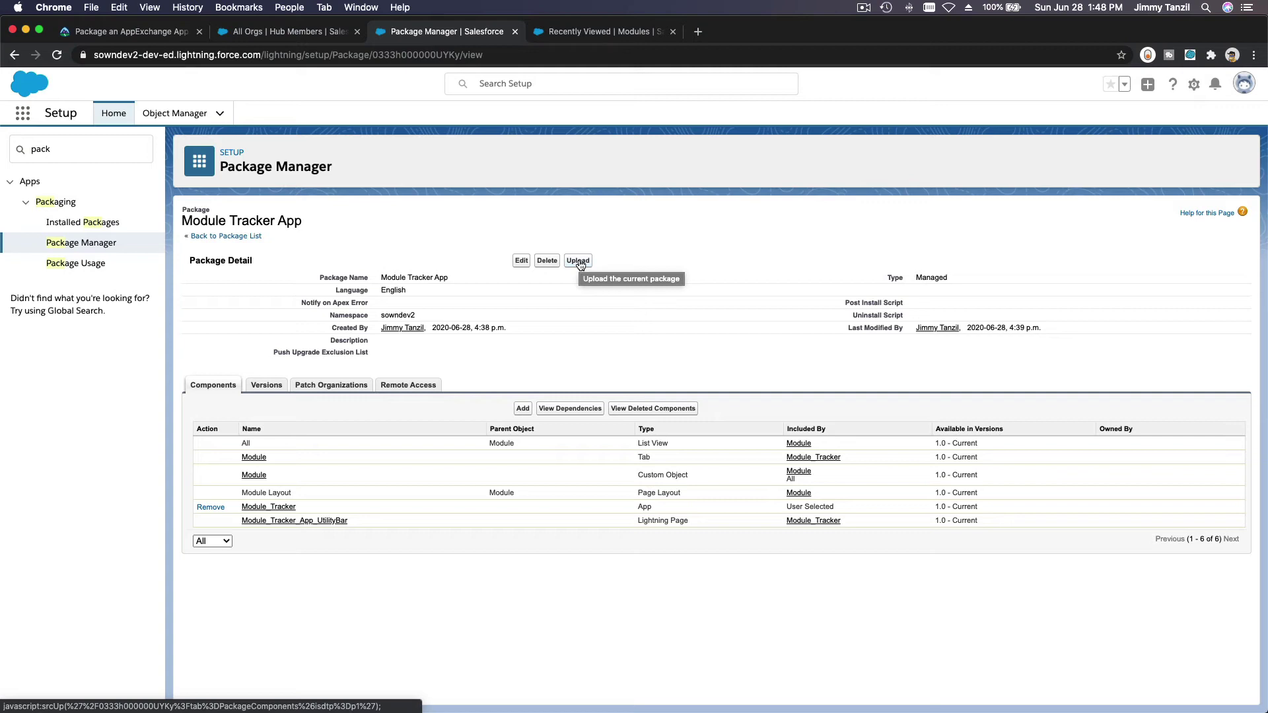
Step: Upload a new beta version named 'Spring 2020 Fixed'
click(579, 261)
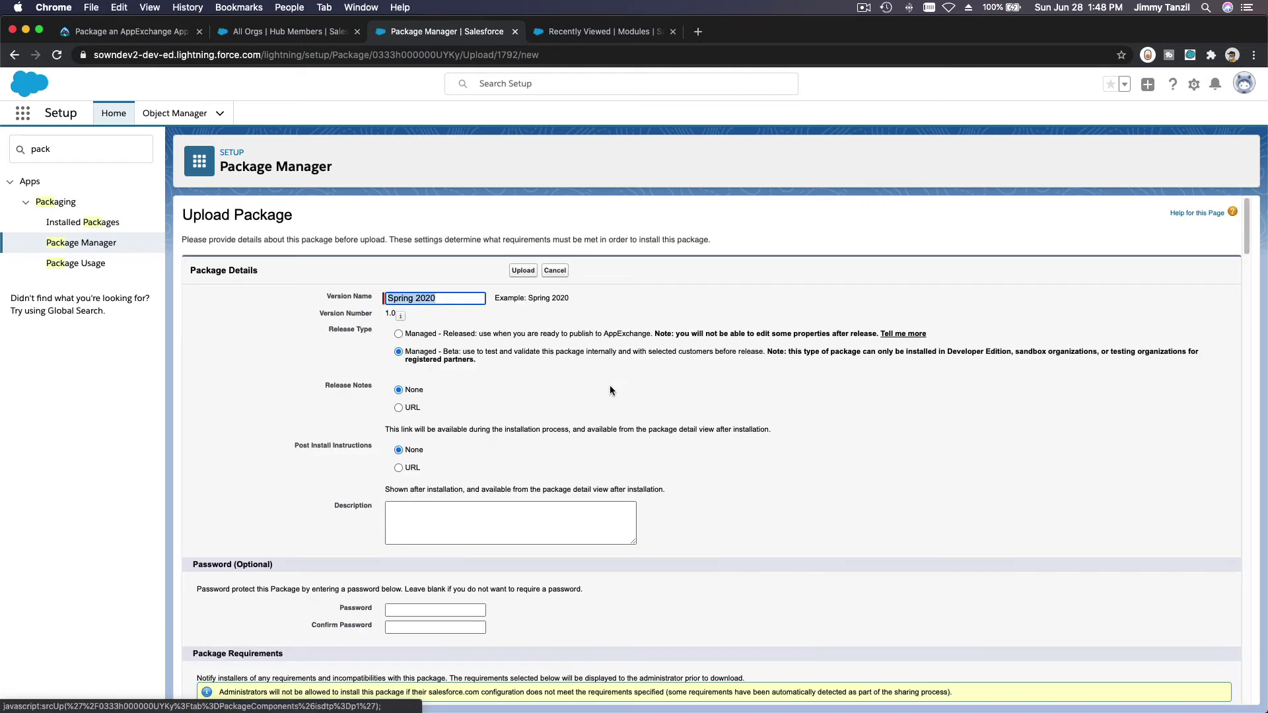
click(471, 297)
text(Fixed)
scroll(595, 358, down, 3)
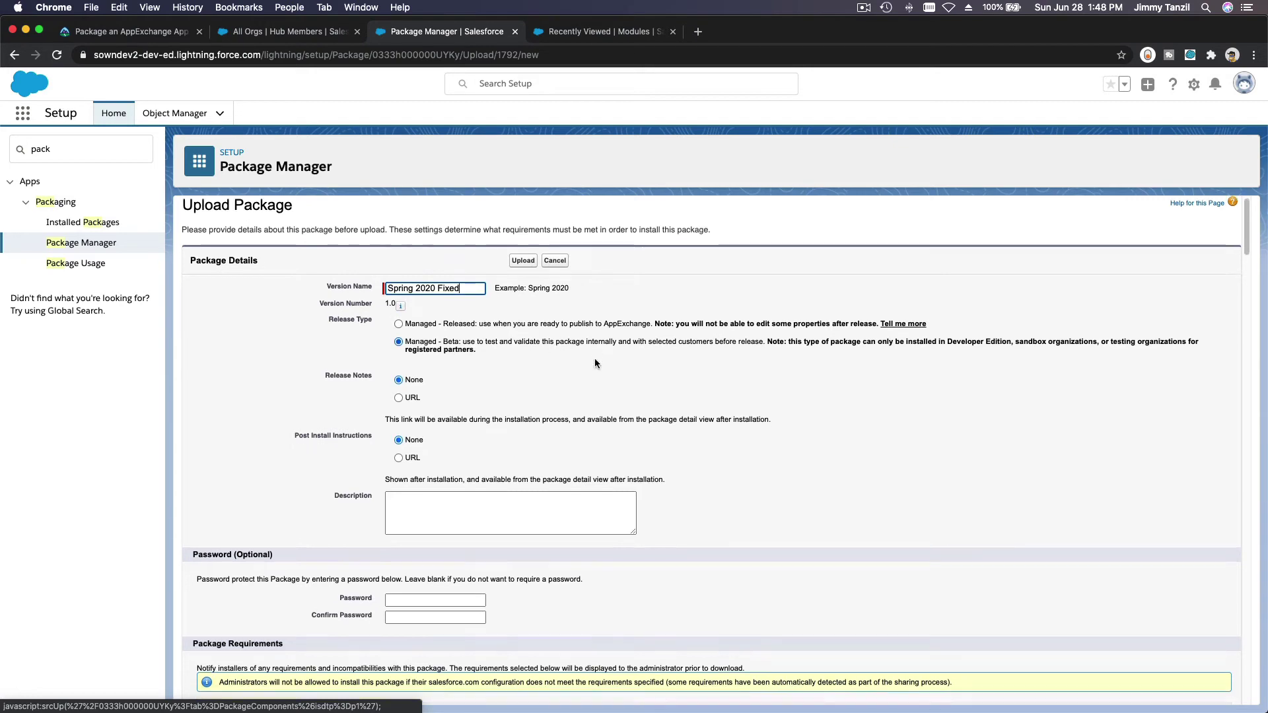
scroll(575, 357, up, 3)
click(524, 270)
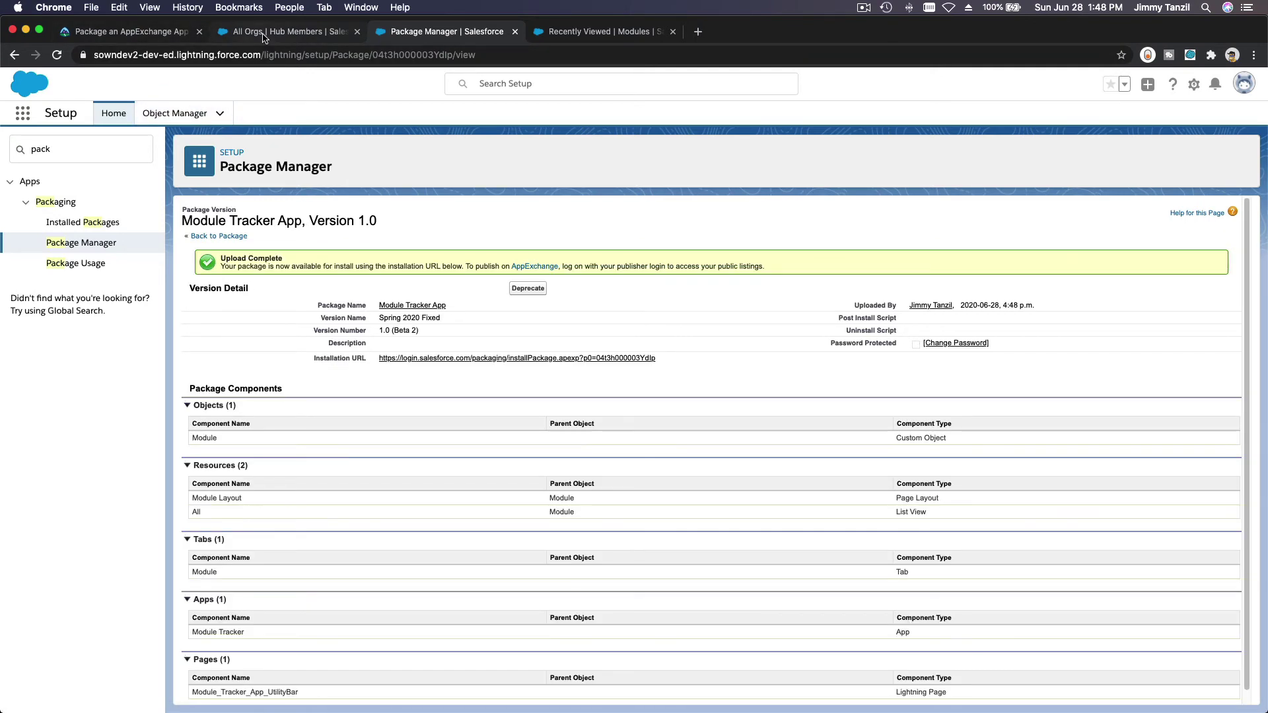
click(263, 36)
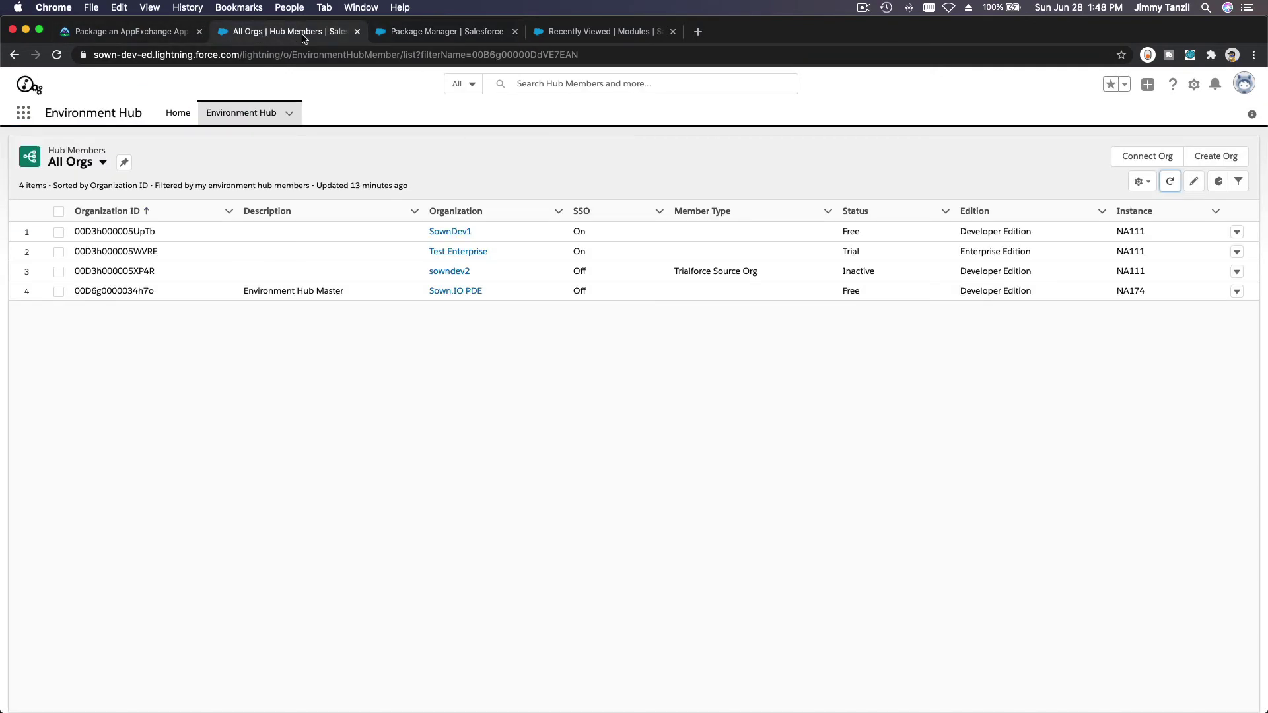
Step: Open Setup for the Module Tracker App org in a new tab and Quick Find 'Installed'
click(416, 37)
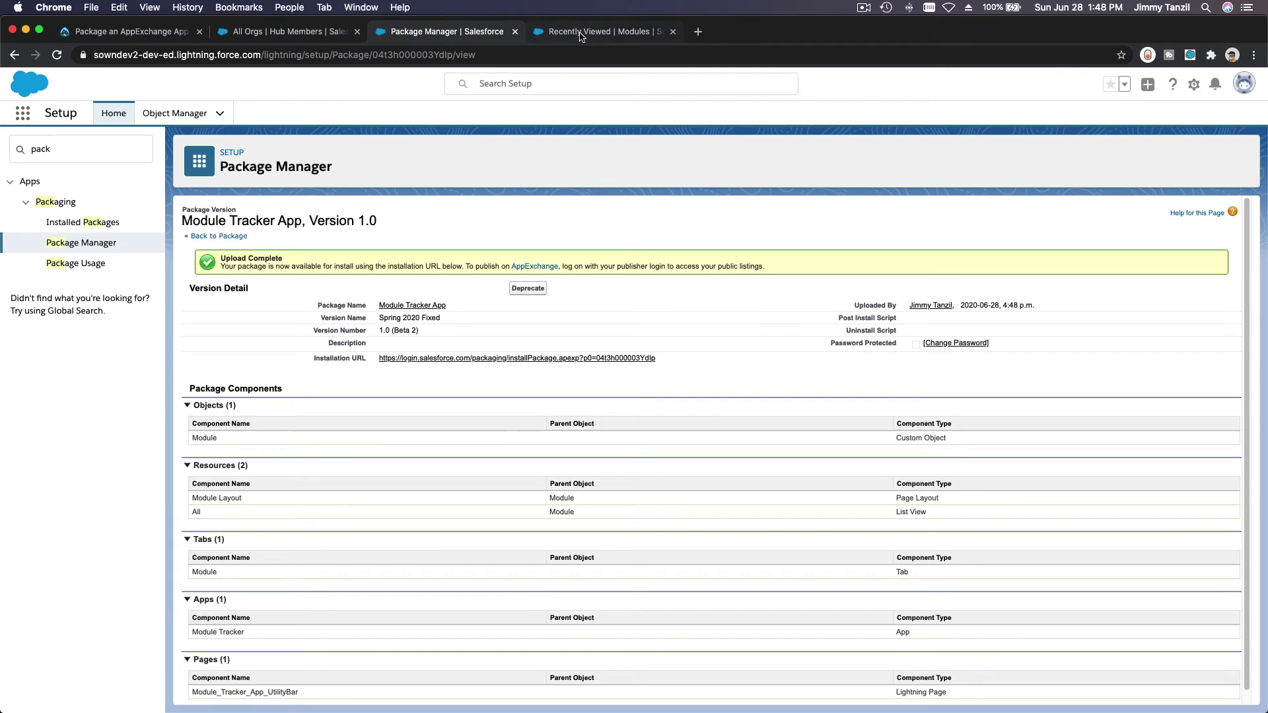
click(581, 37)
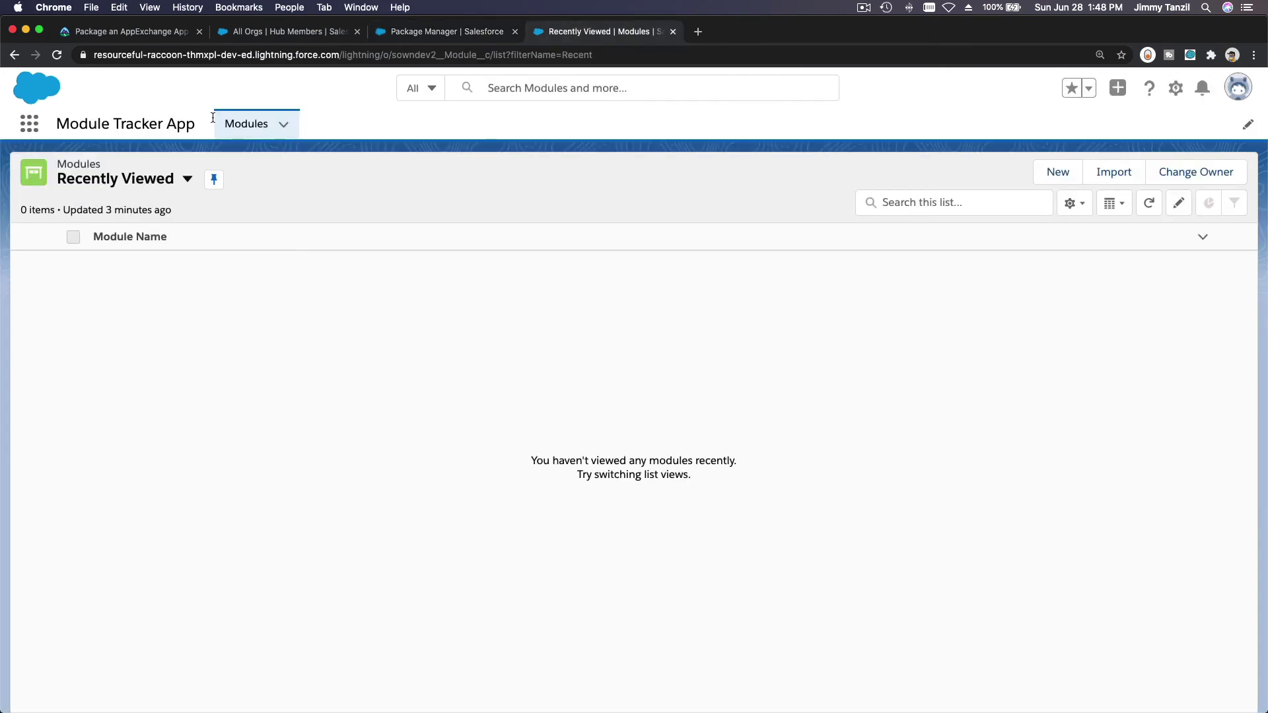
click(1175, 93)
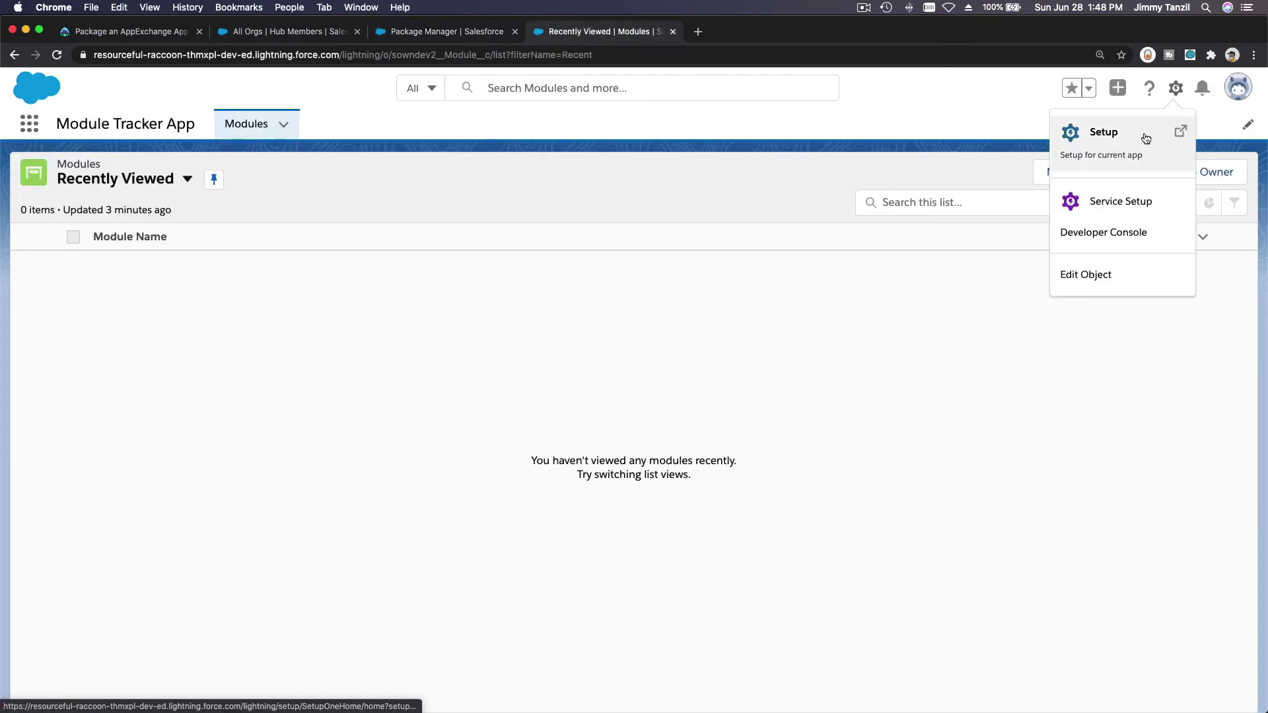
click(1179, 140)
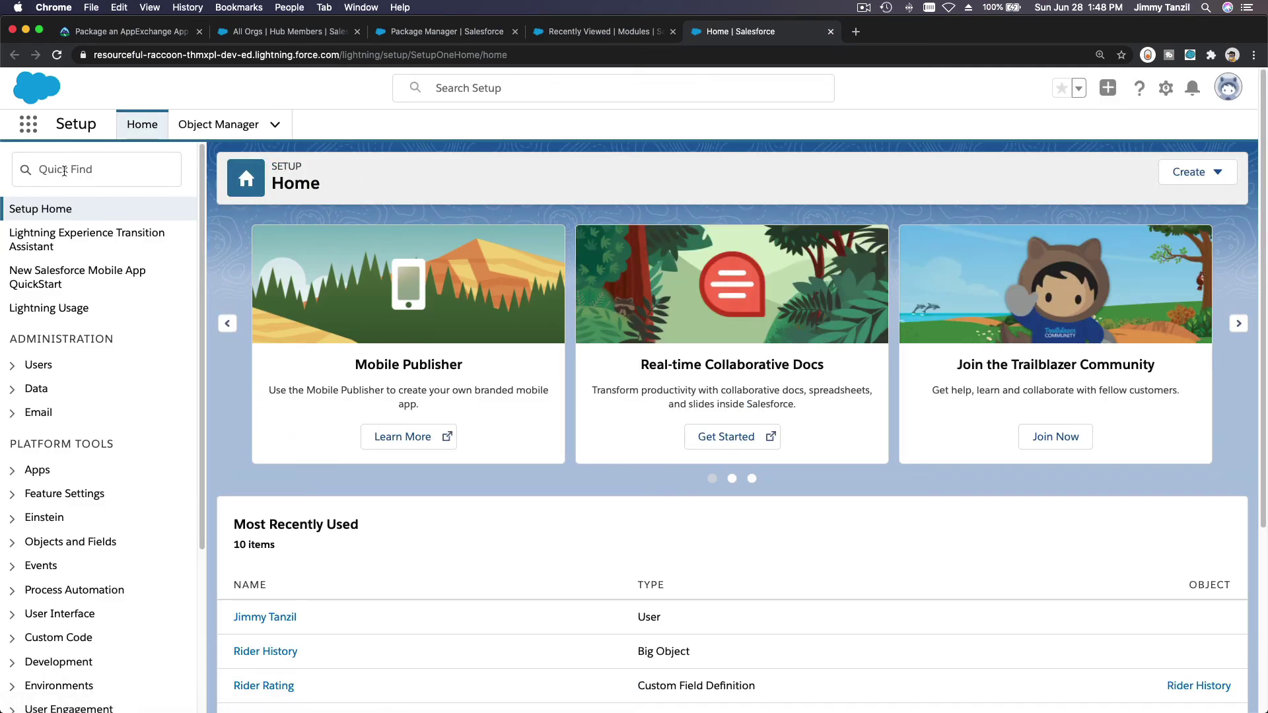
click(65, 171)
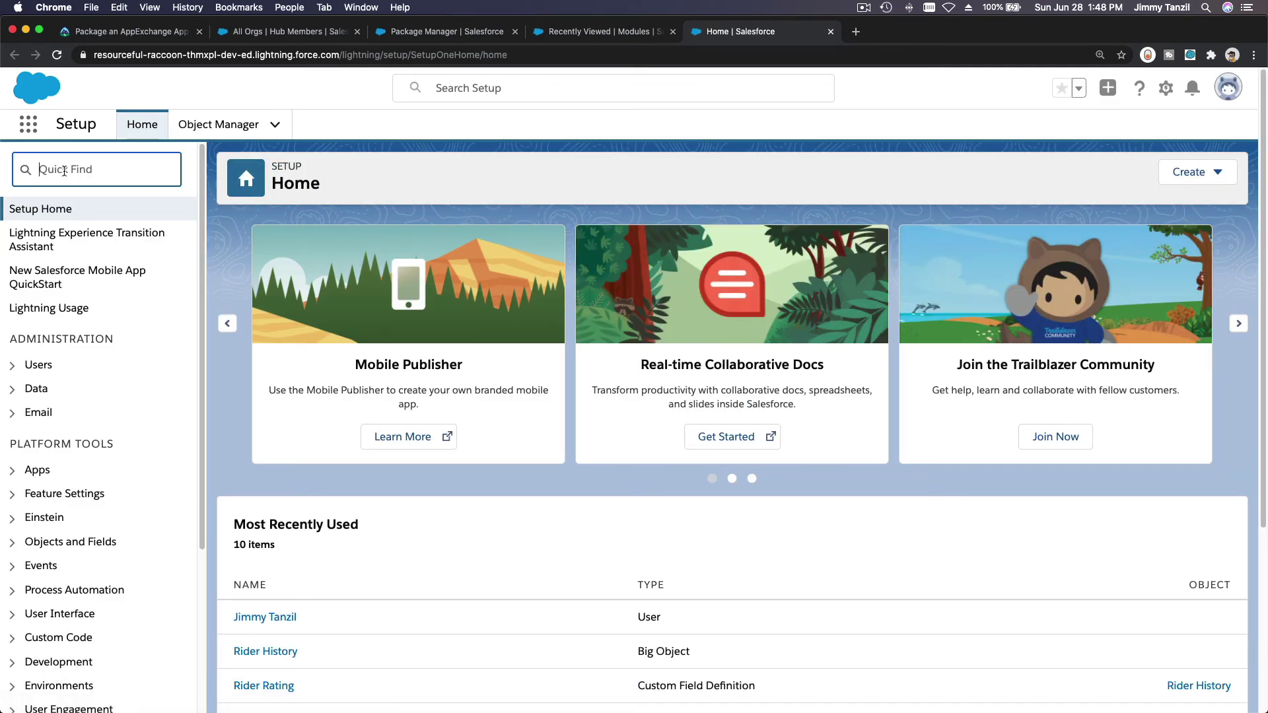
text(Installed)
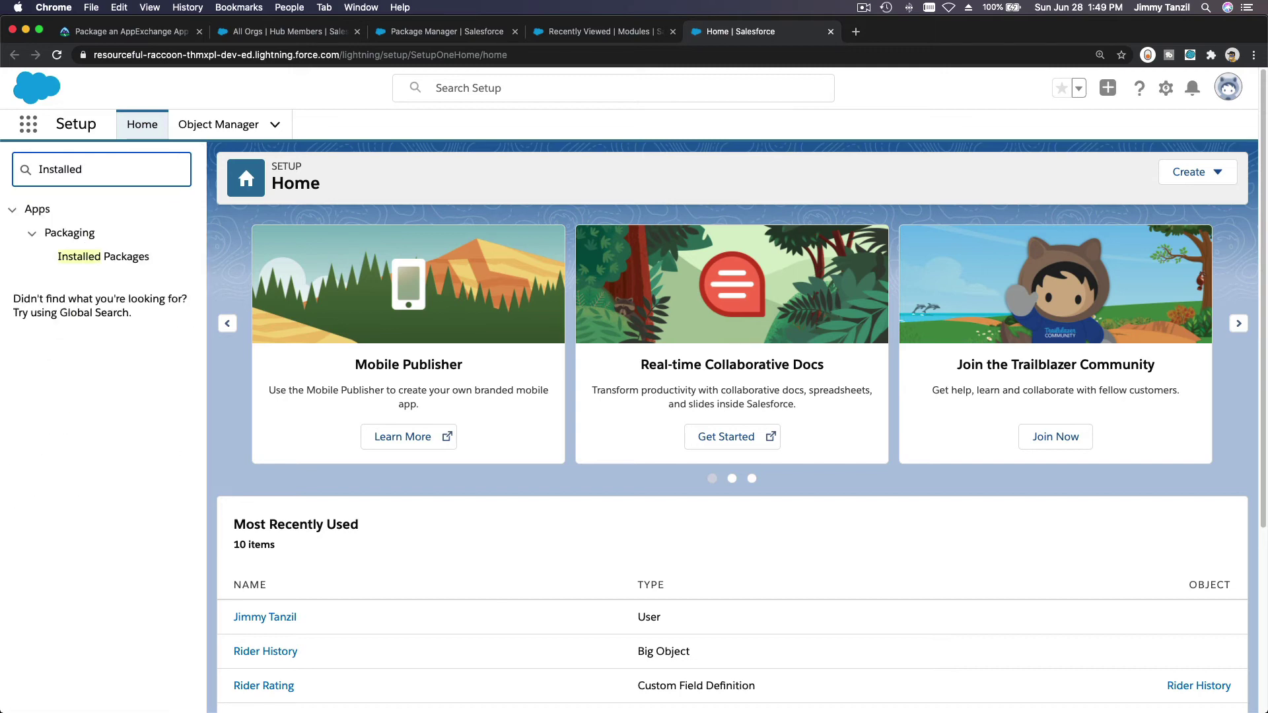
Step: Uninstall Module Tracker App from Installed Packages, choosing 'Do not save a copy' of its data
click(76, 259)
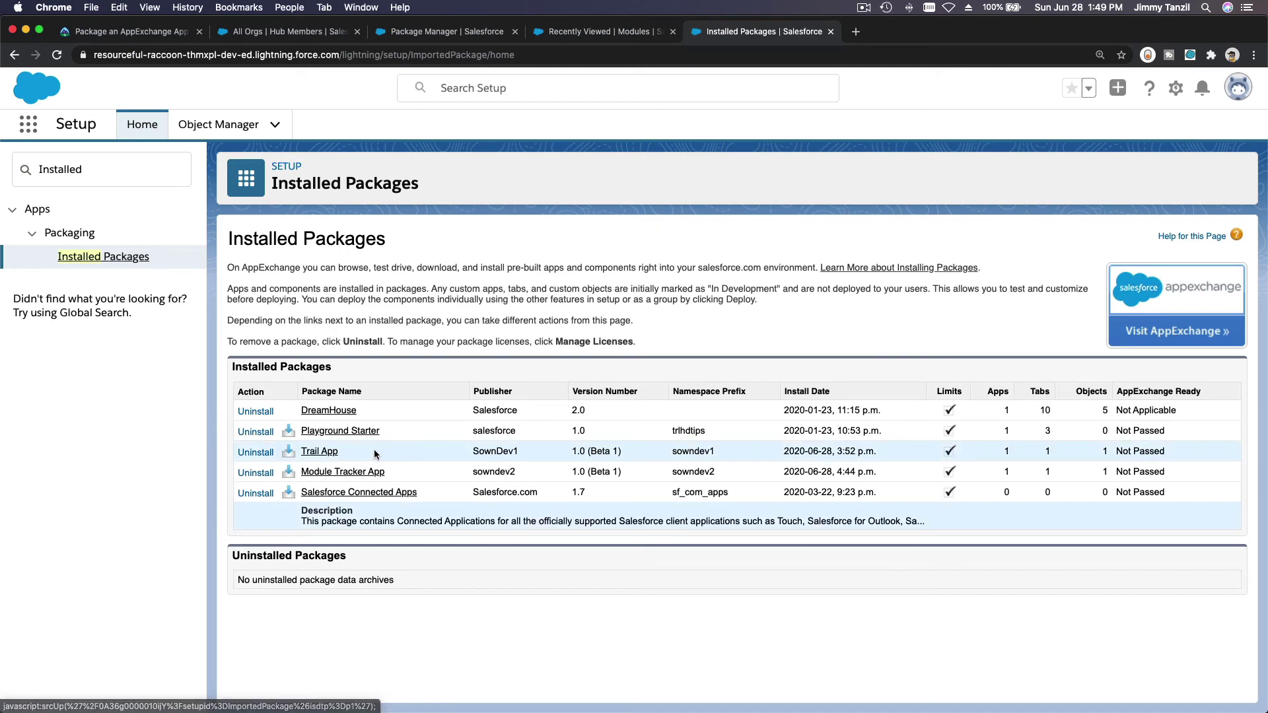
click(246, 473)
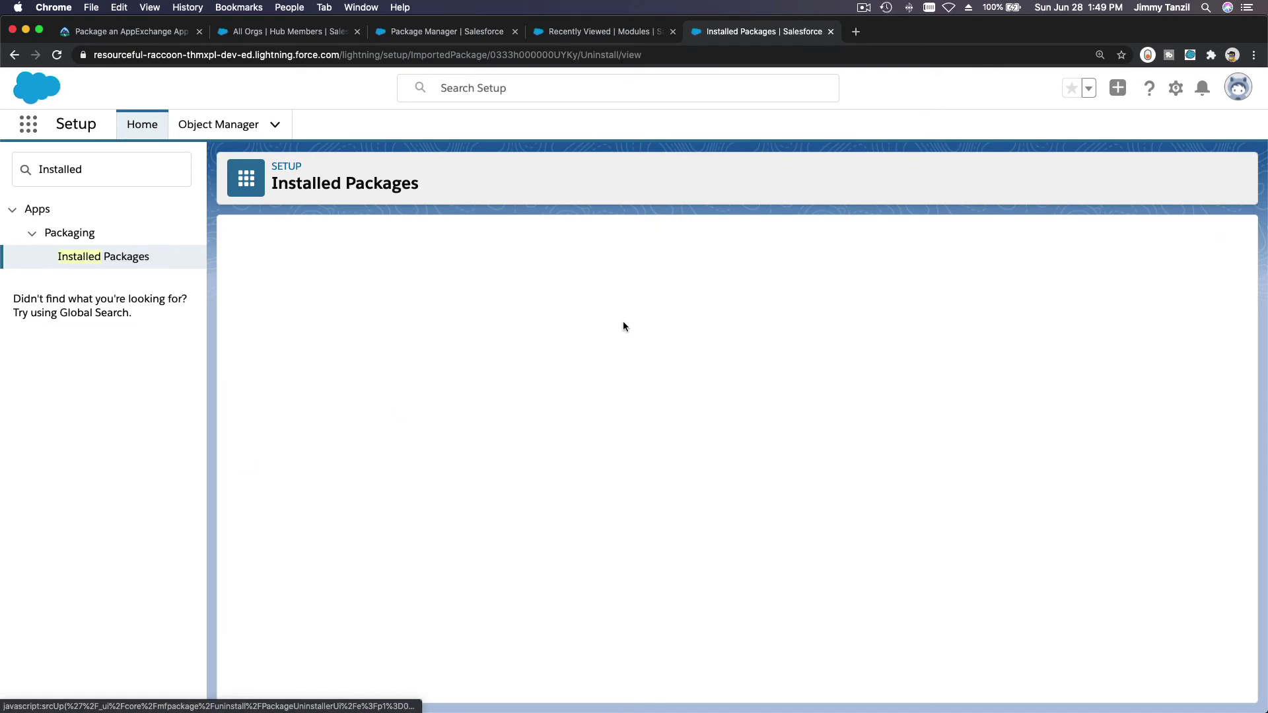
scroll(695, 352, down, 2)
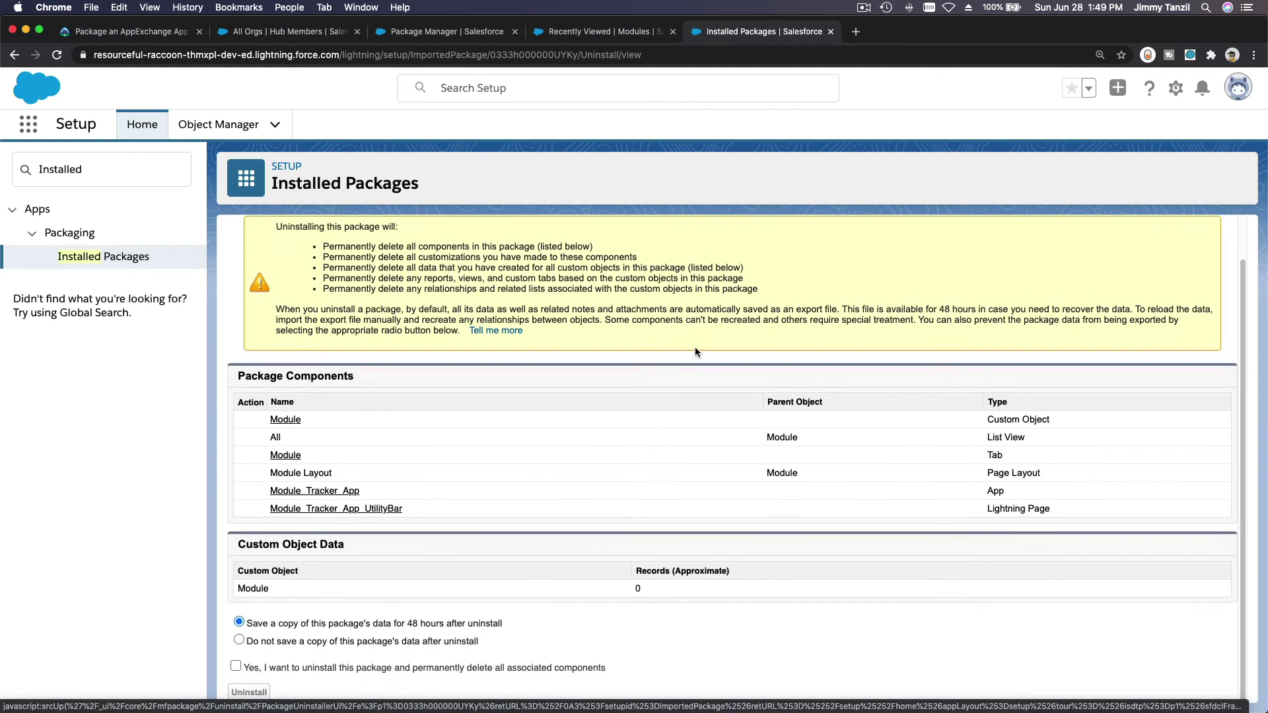
click(236, 666)
click(239, 640)
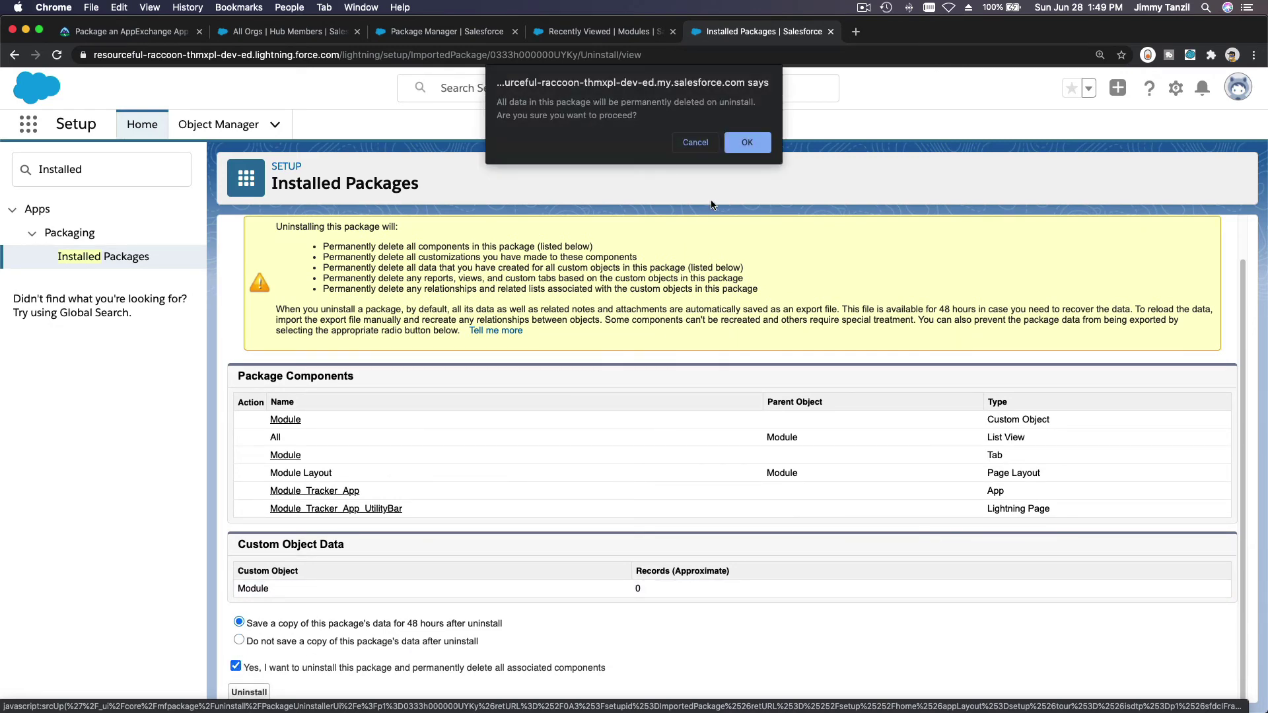
click(745, 140)
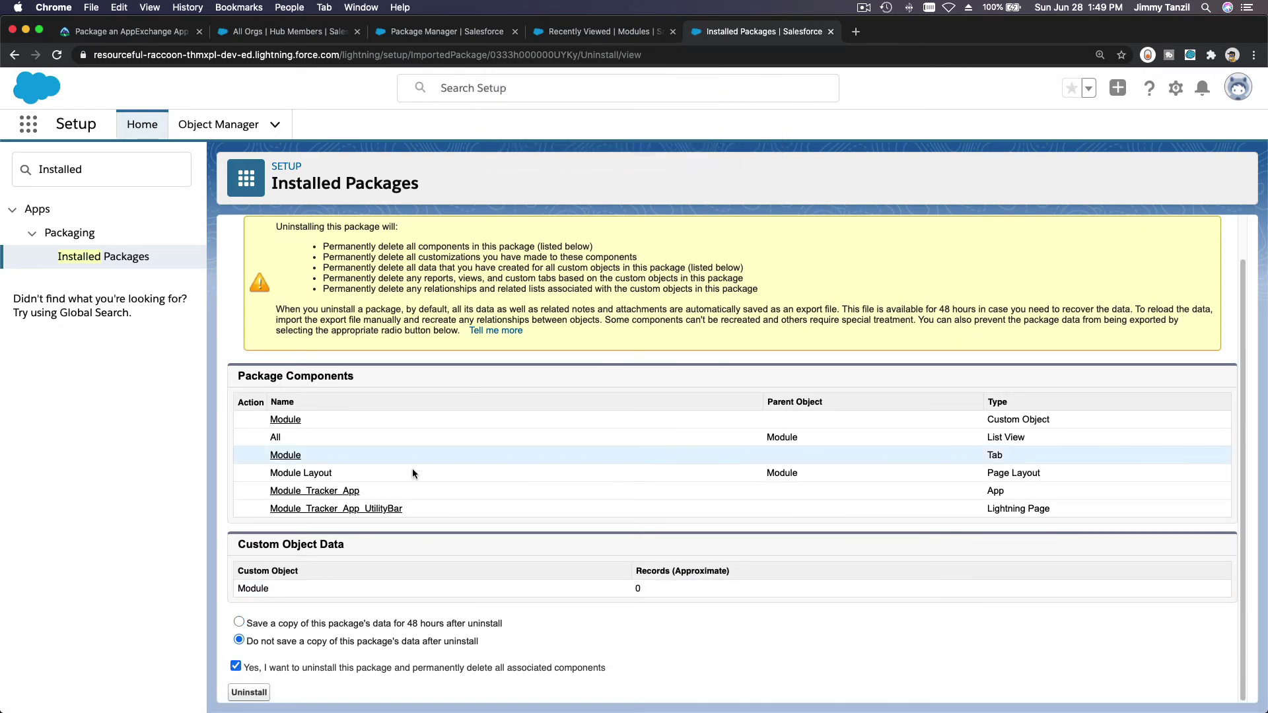
click(249, 692)
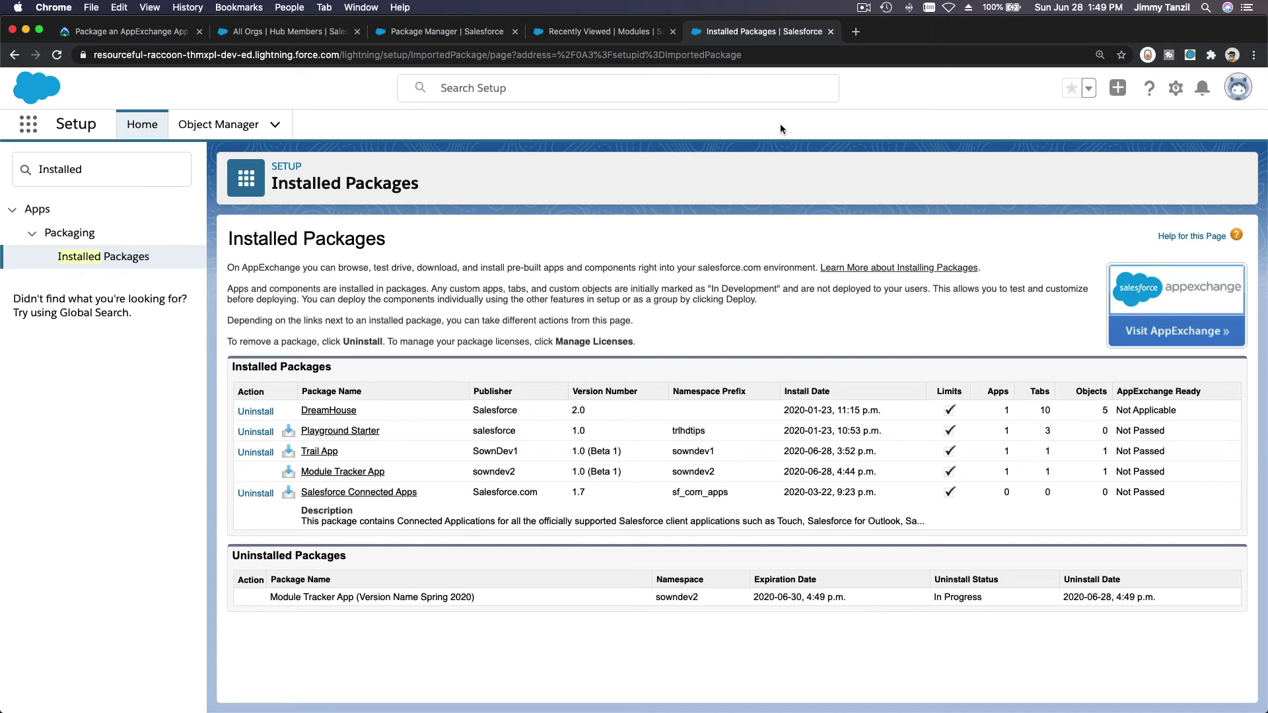
click(610, 33)
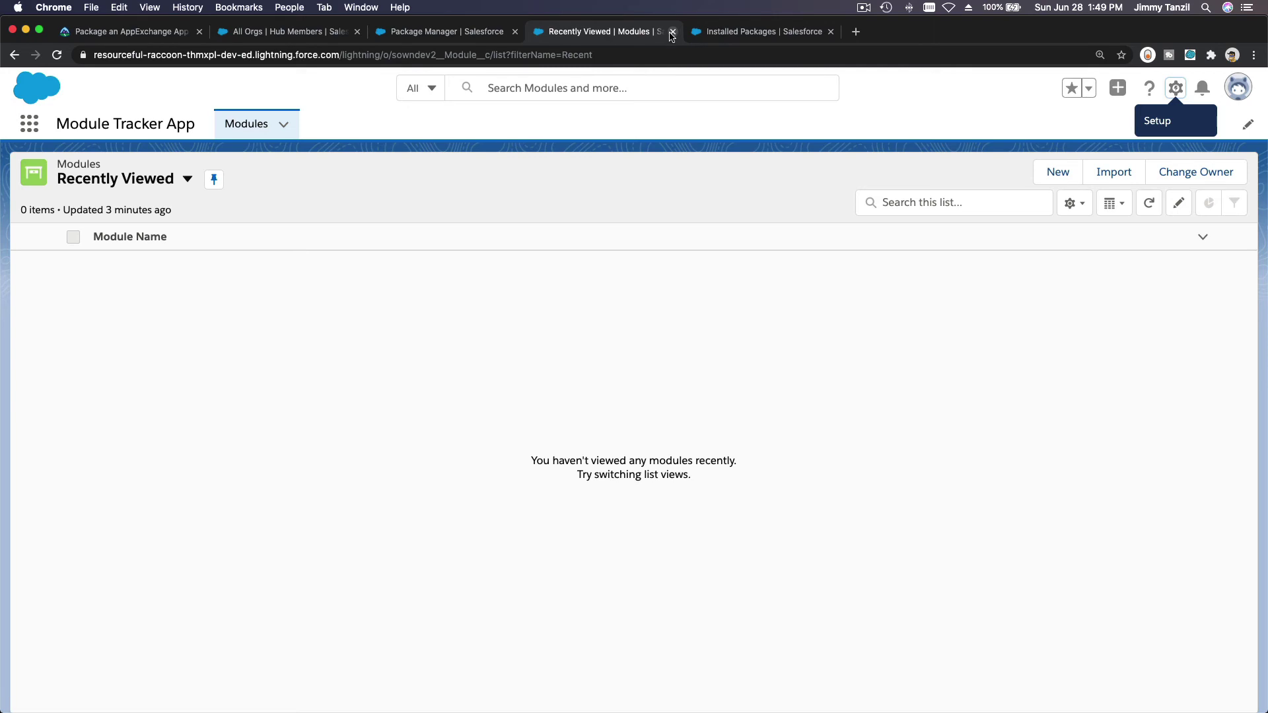
Step: Close the Modules tab, select the Beta 2 Installation URL, and open Object Manager
click(672, 33)
click(418, 29)
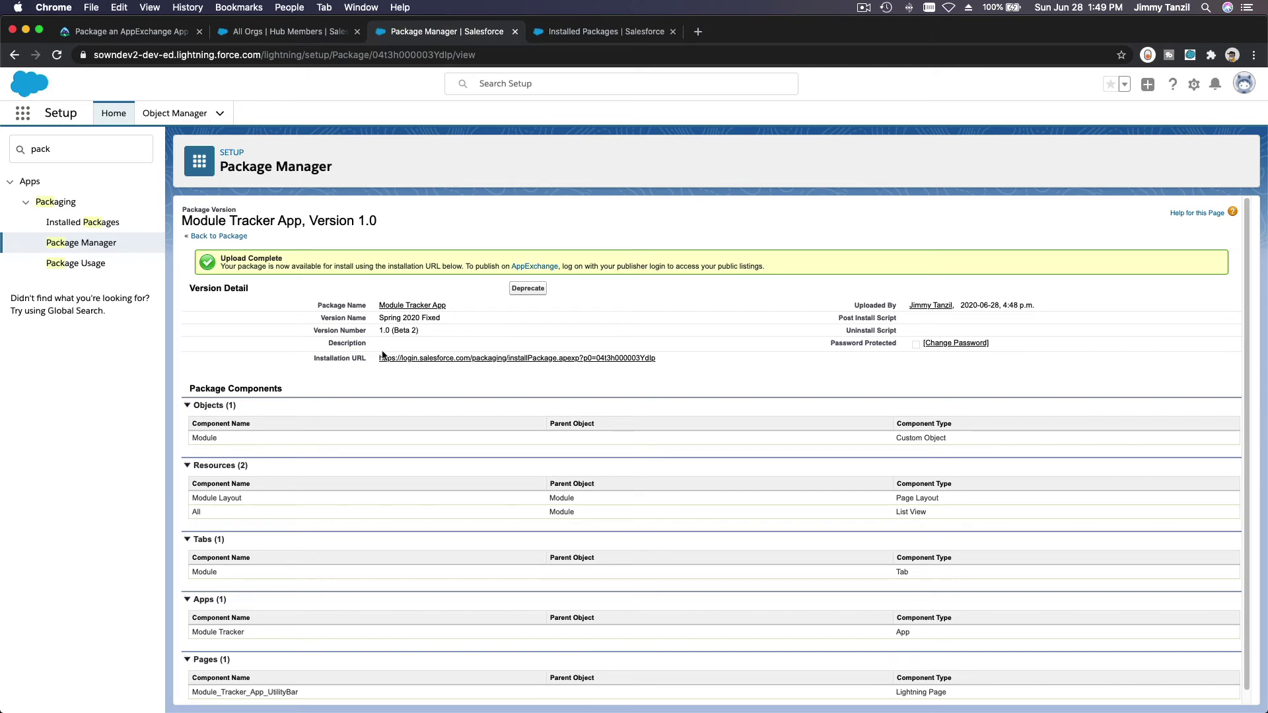
triple_click(672, 359)
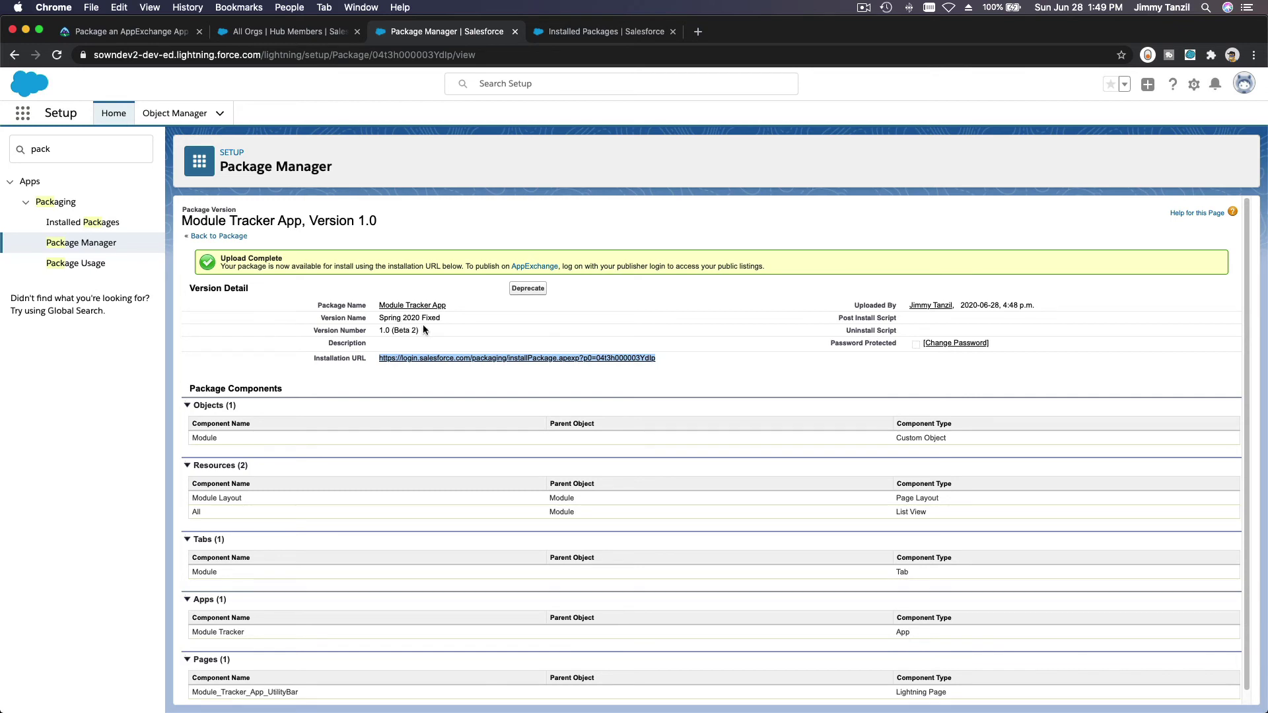
click(175, 113)
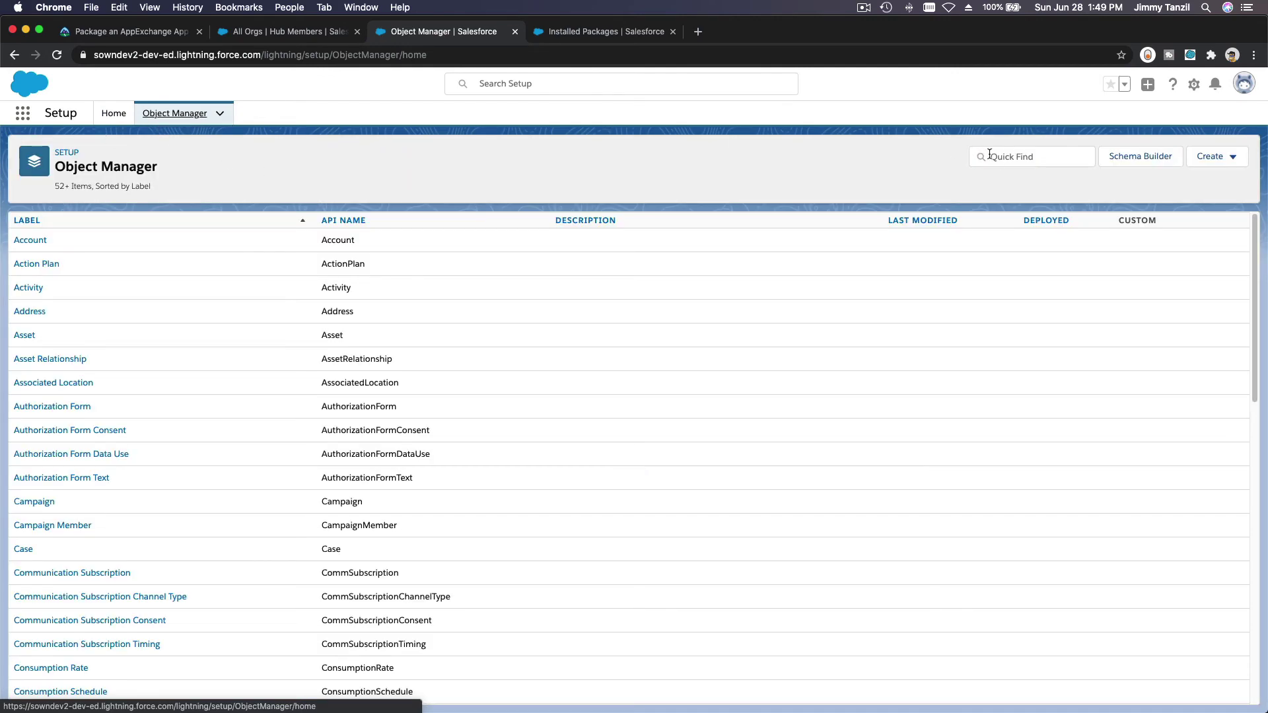
Step: Search objects for 'Mod', then Quick Find 'App' and open App Manager
click(989, 156)
text(Mod)
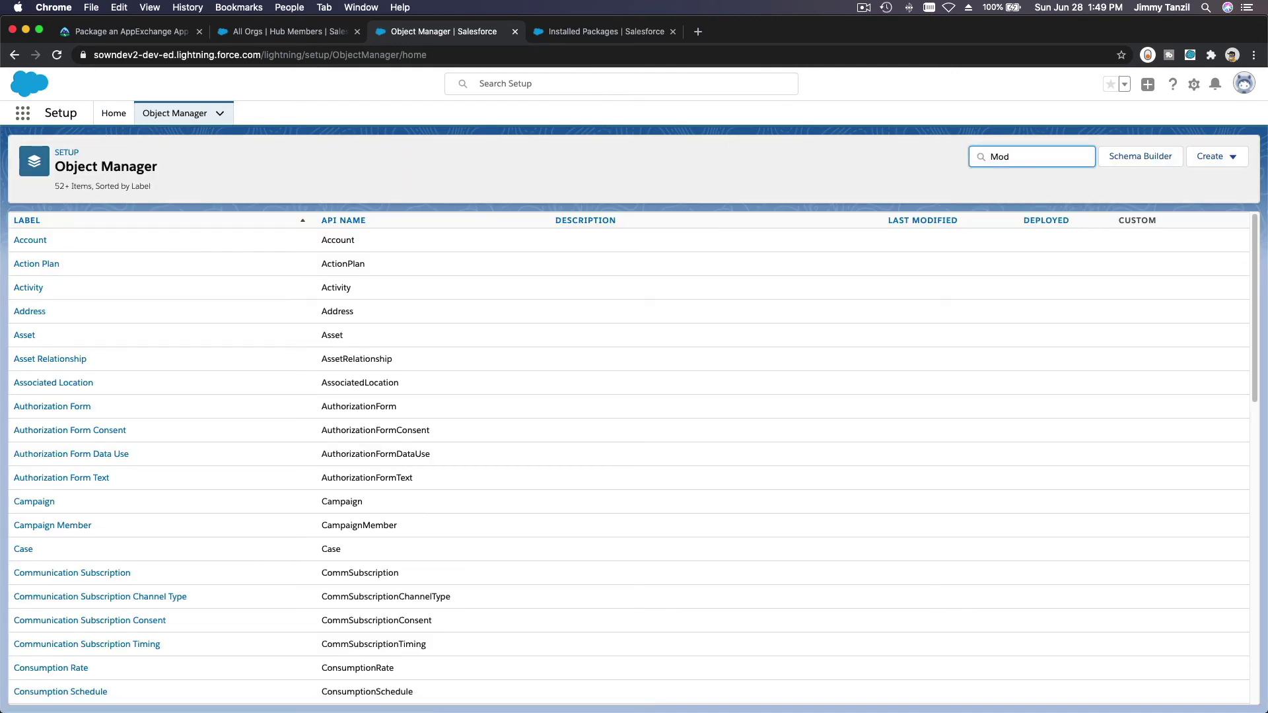
click(107, 113)
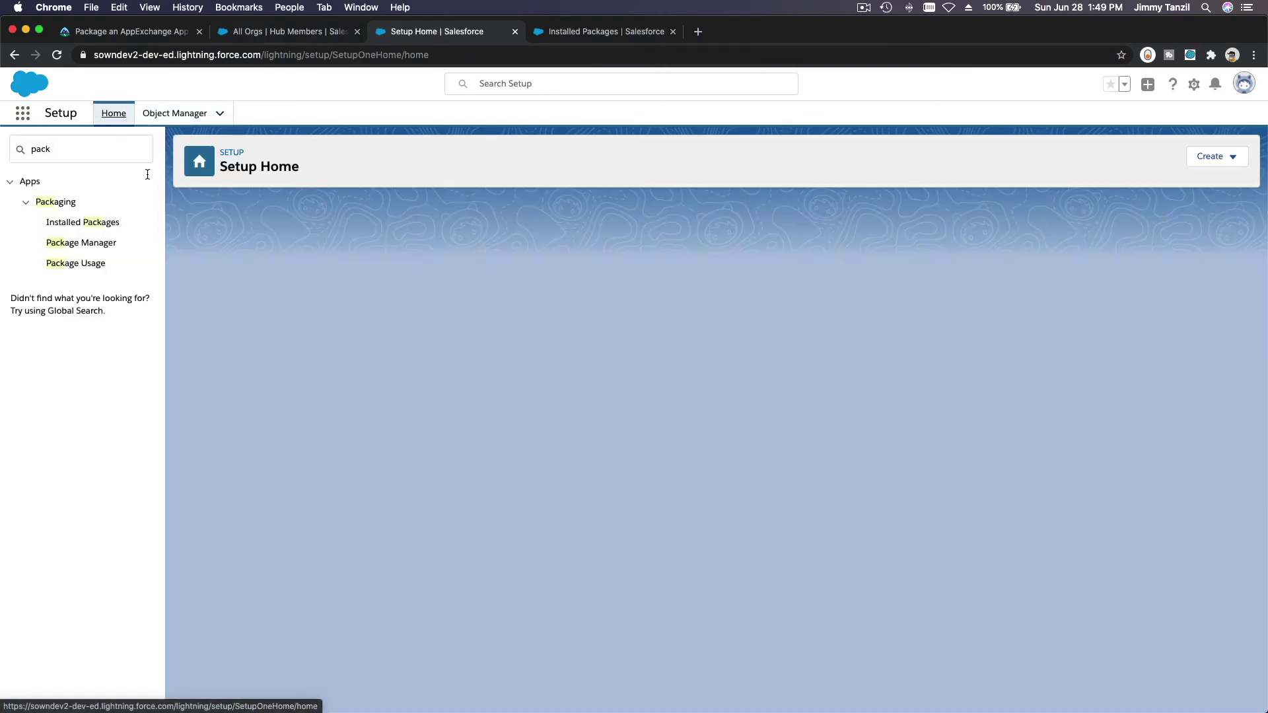
click(105, 142)
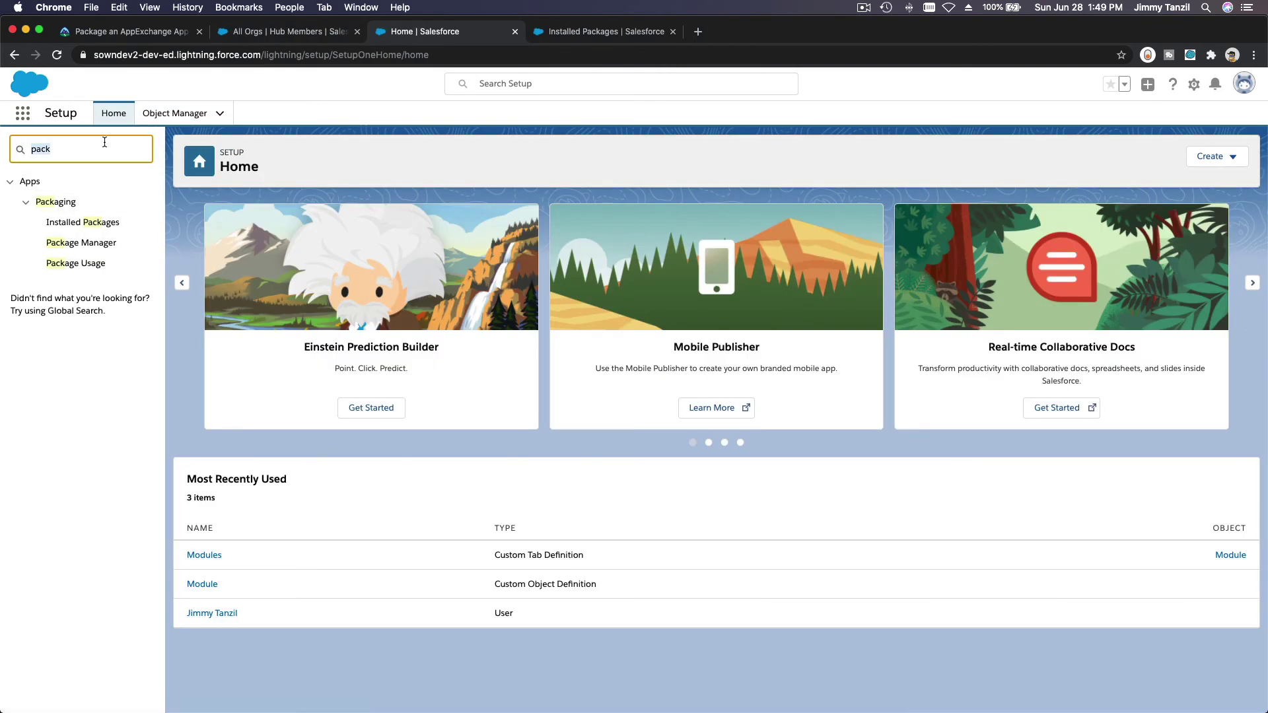
text(App)
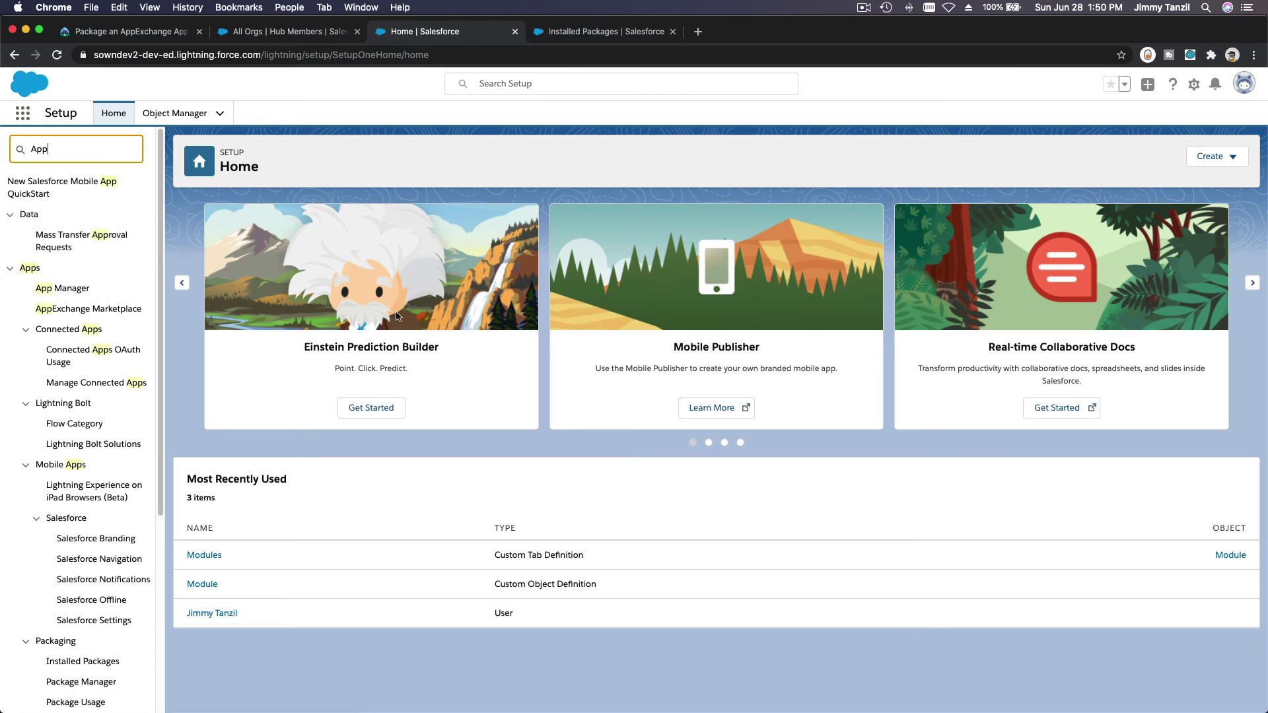
click(63, 288)
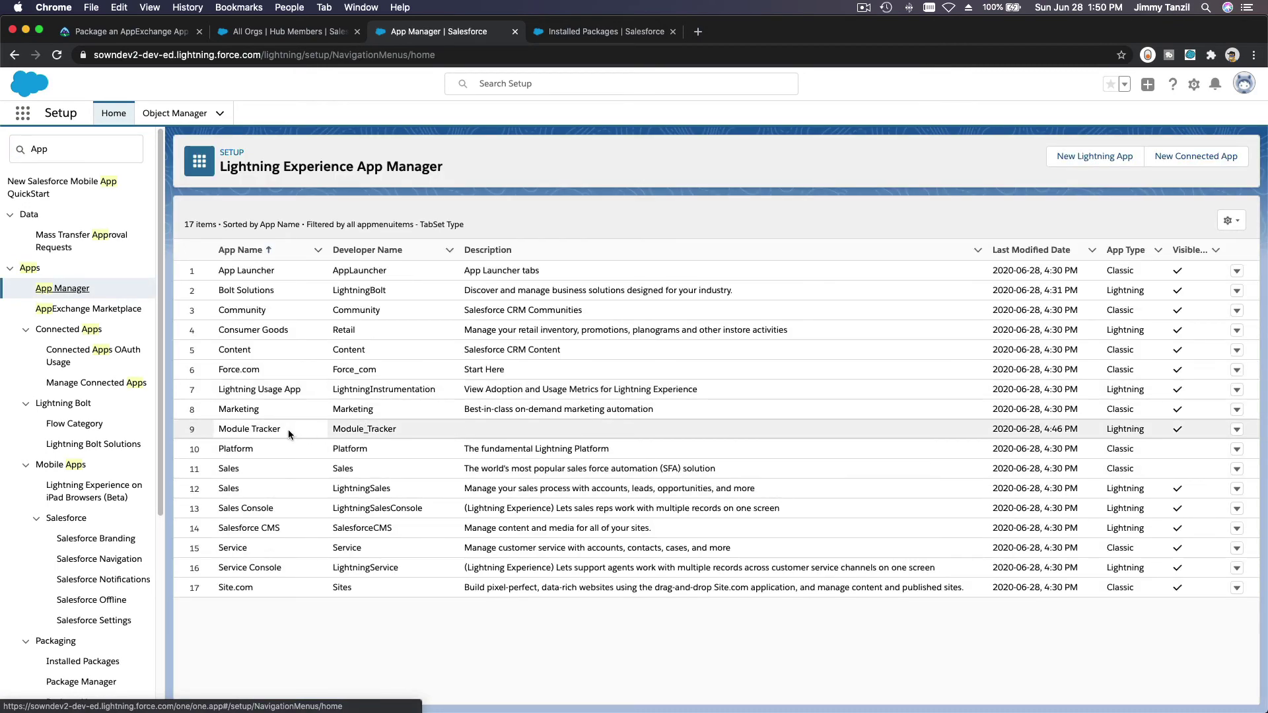
Step: In Package Manager, open Module Tracker App version 1.0 (Beta 2) and copy its Installation URL
double_click(86, 158)
text(Pack)
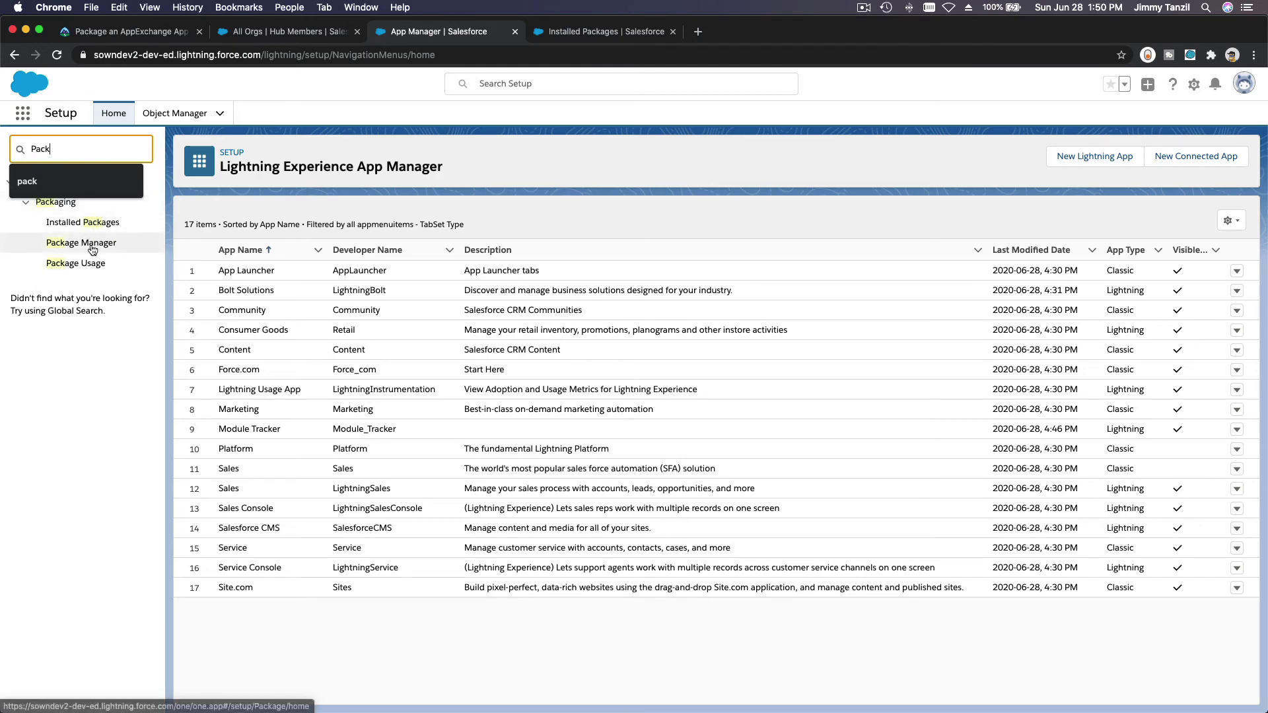
click(91, 245)
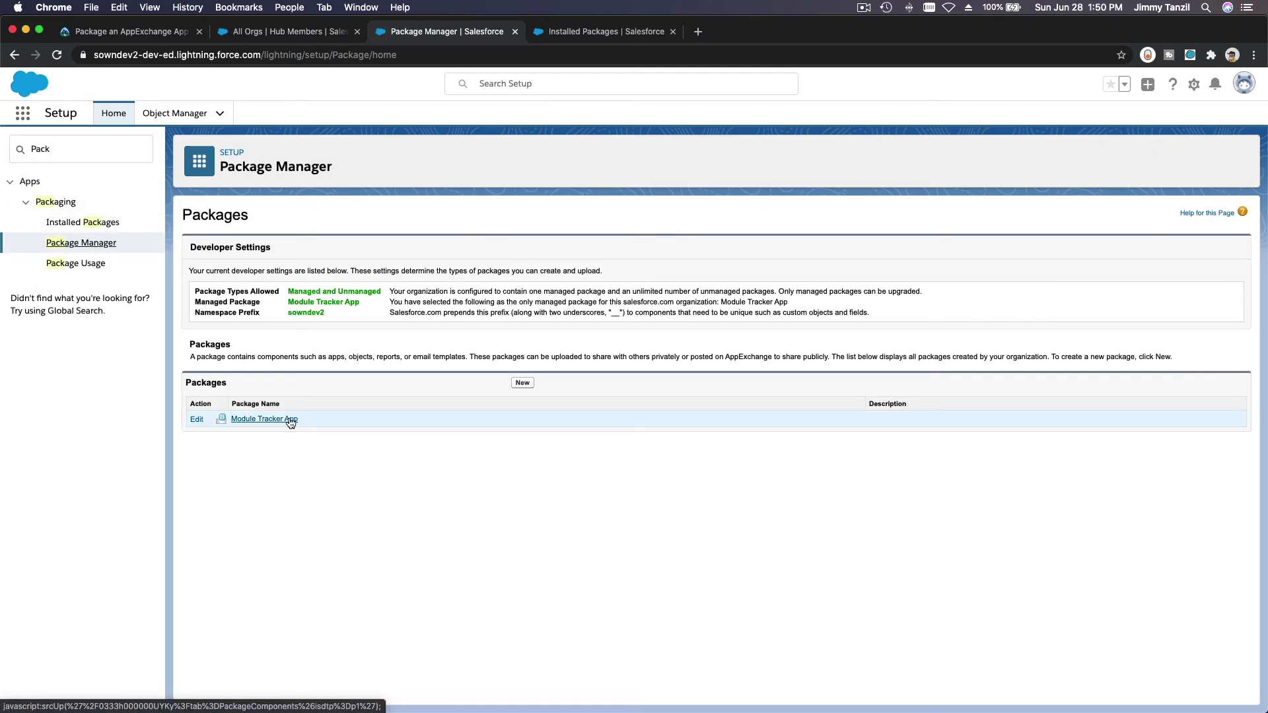
click(289, 420)
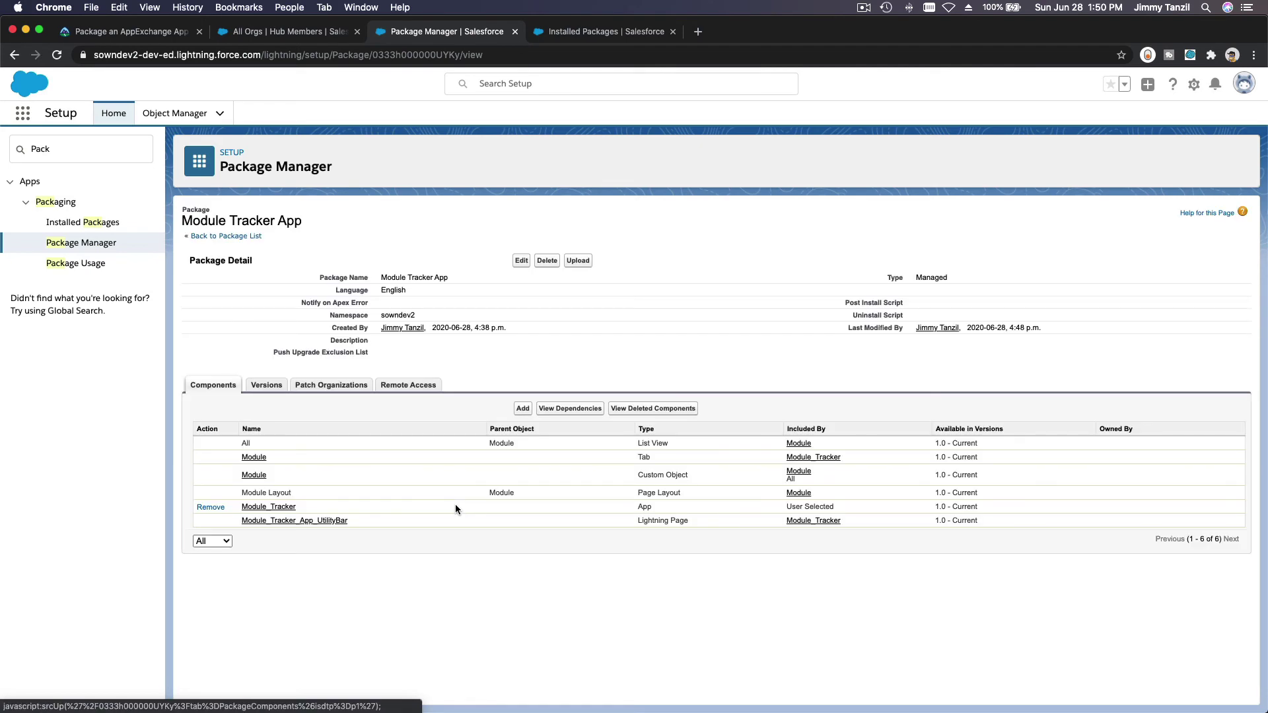
click(266, 386)
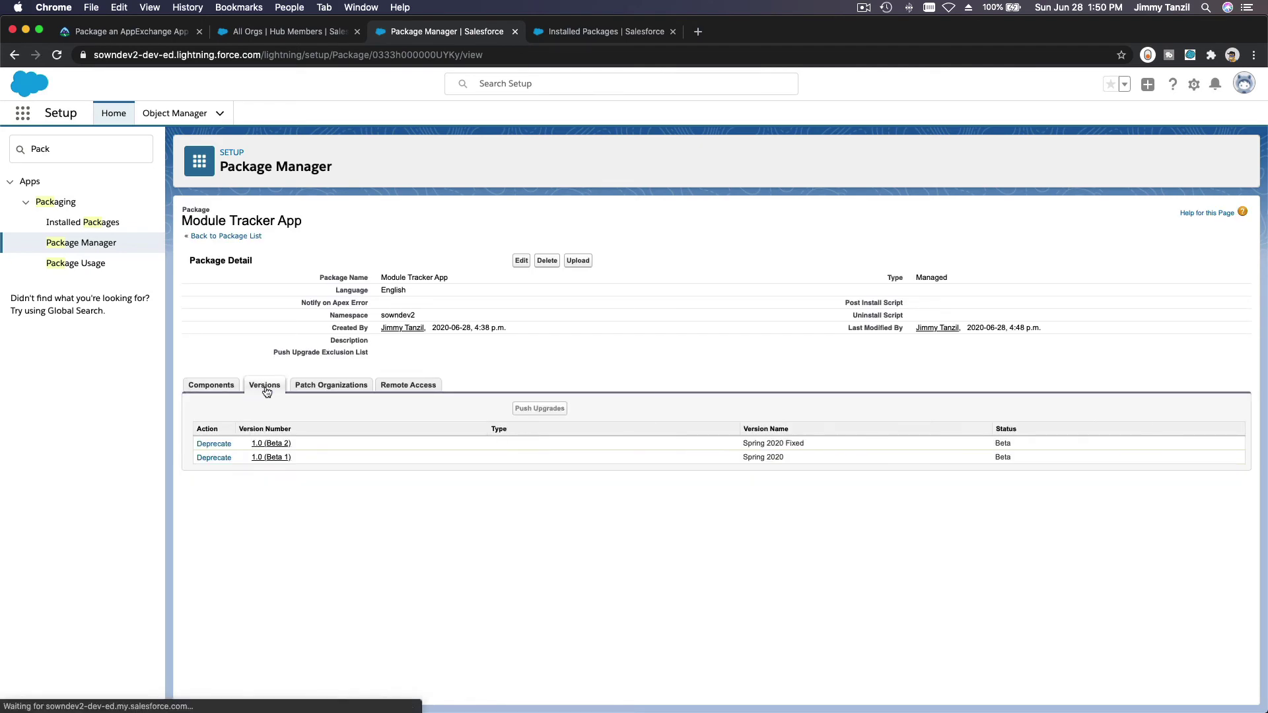
click(271, 444)
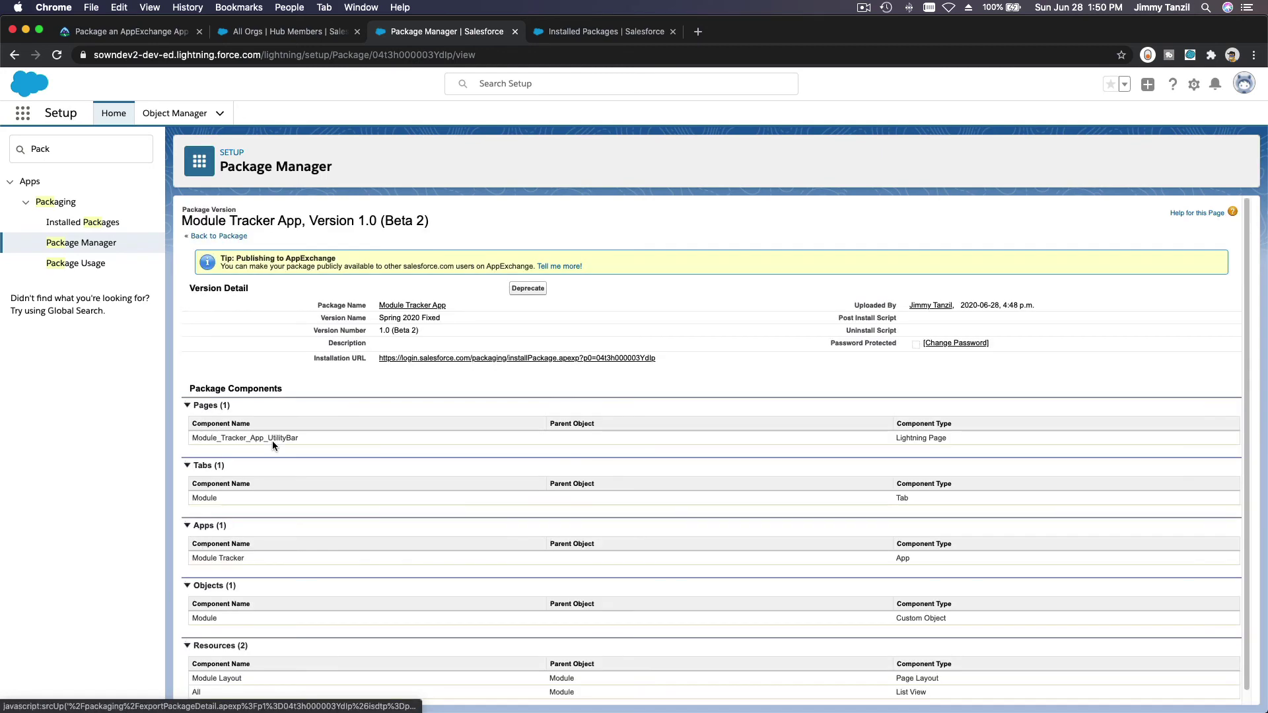
triple_click(678, 358)
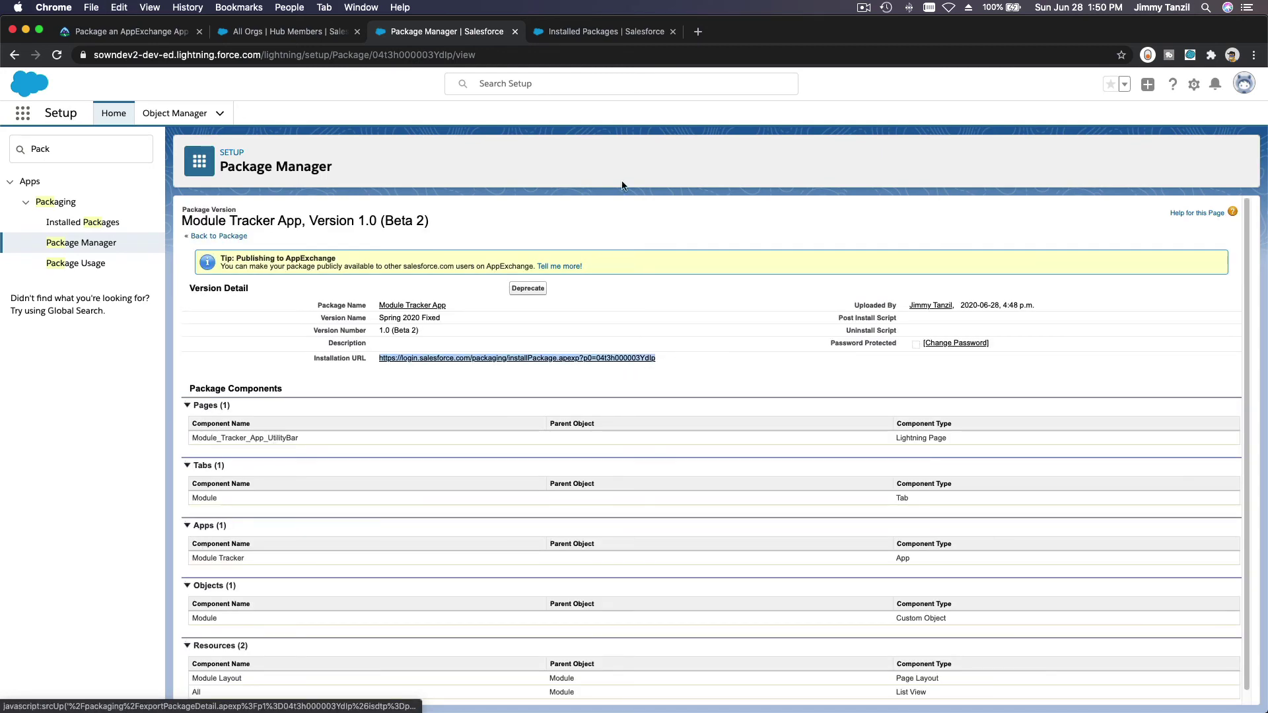
click(603, 33)
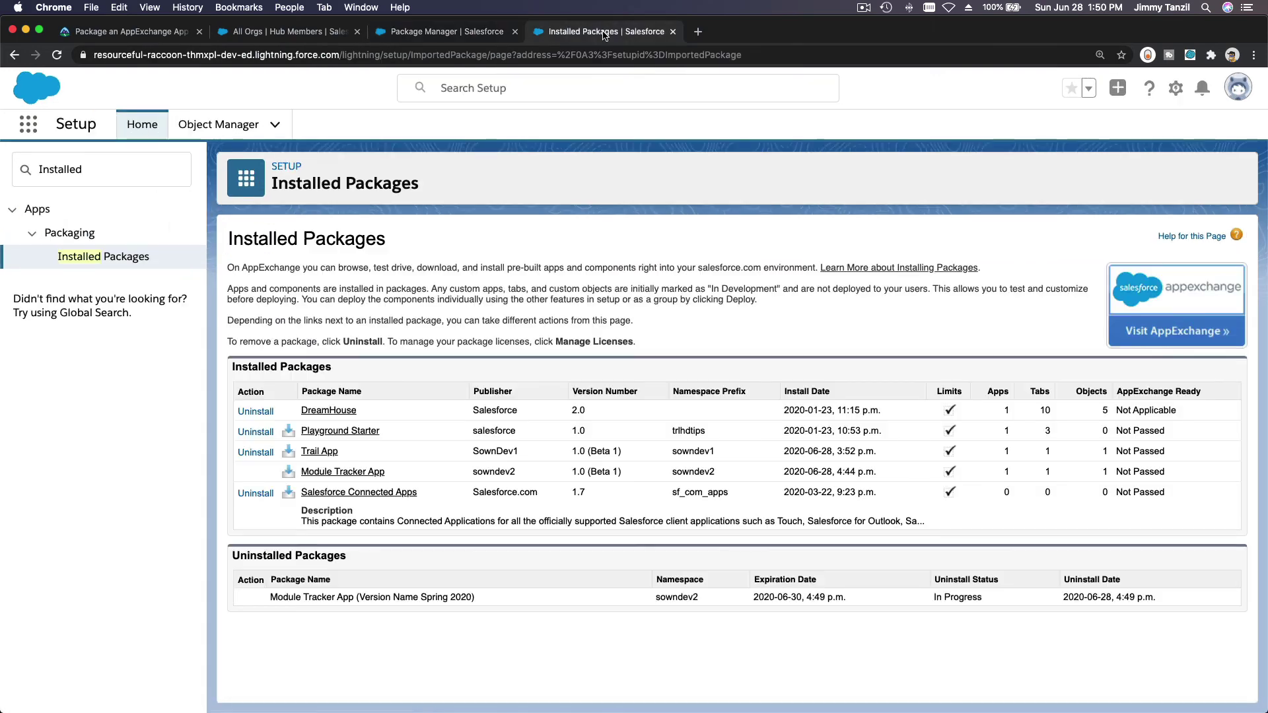
Step: Install Module Tracker App 1.0 (Beta 2) from the pasted URL for all users, acknowledging the warning
click(579, 57)
text(https://login.salesforce.com/packaging/installPackage.apexp?p0=04t3h000003Ydlp)
key(Return)
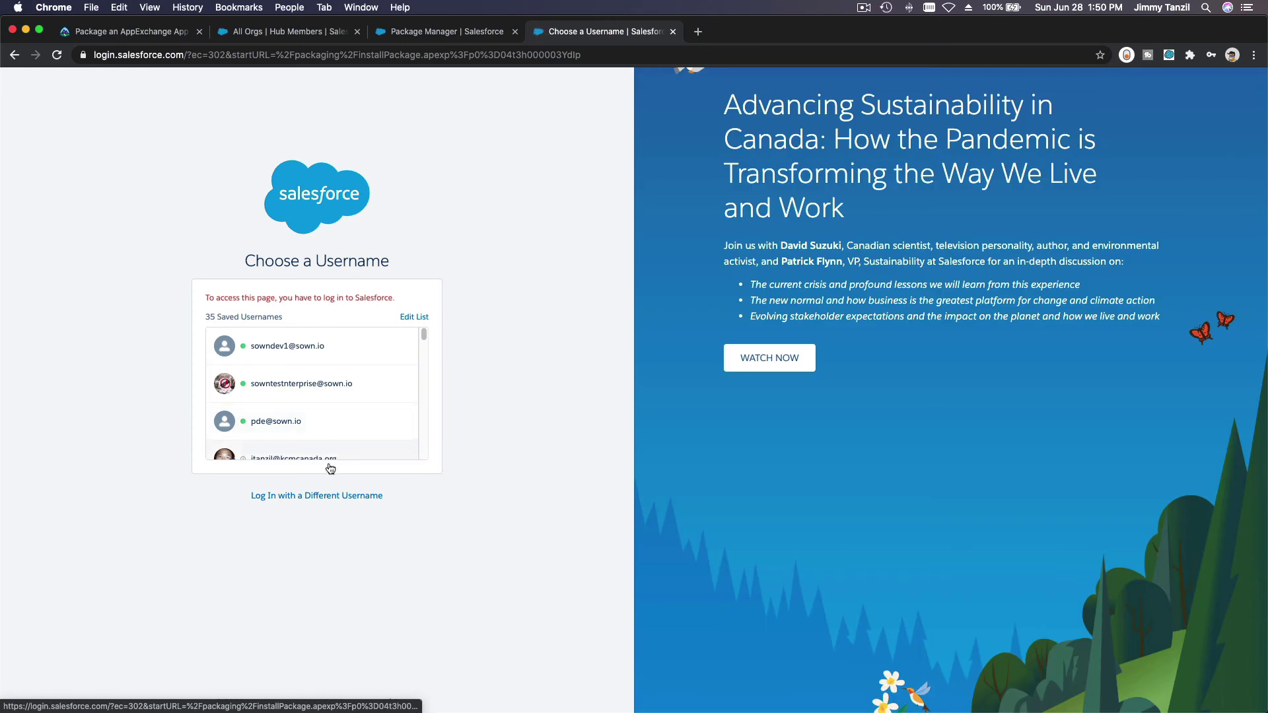
click(321, 496)
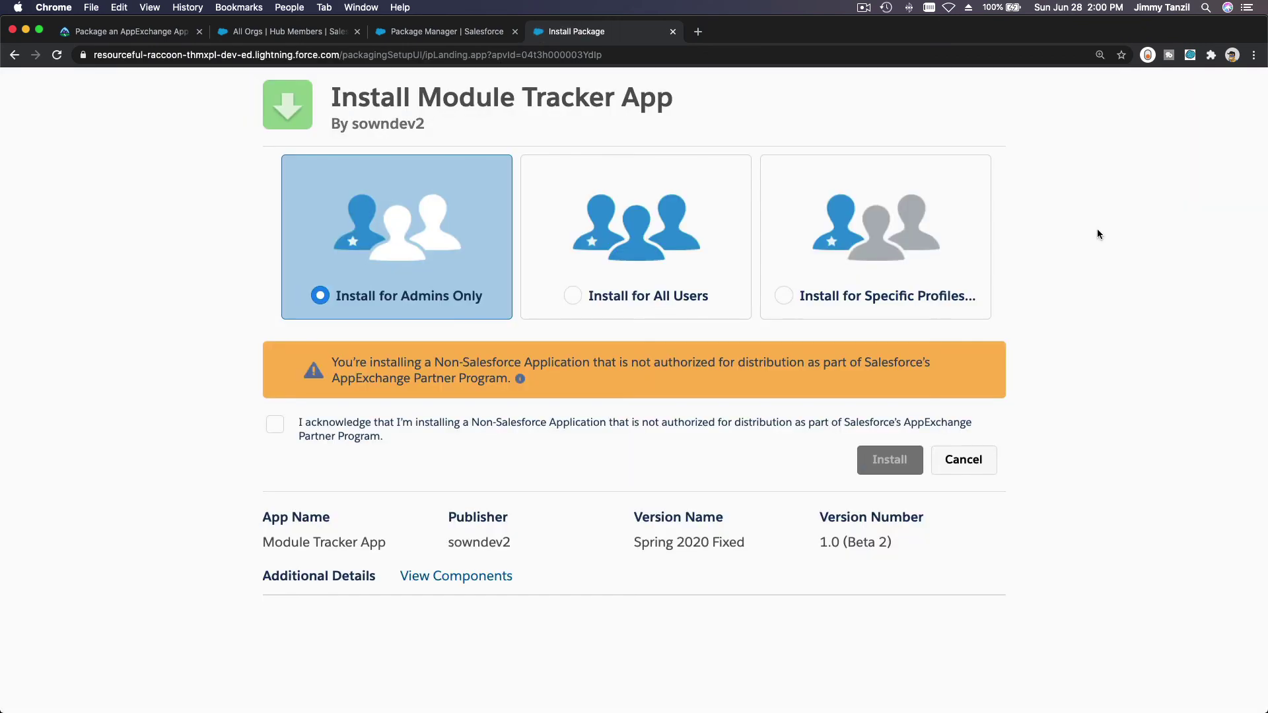
click(574, 296)
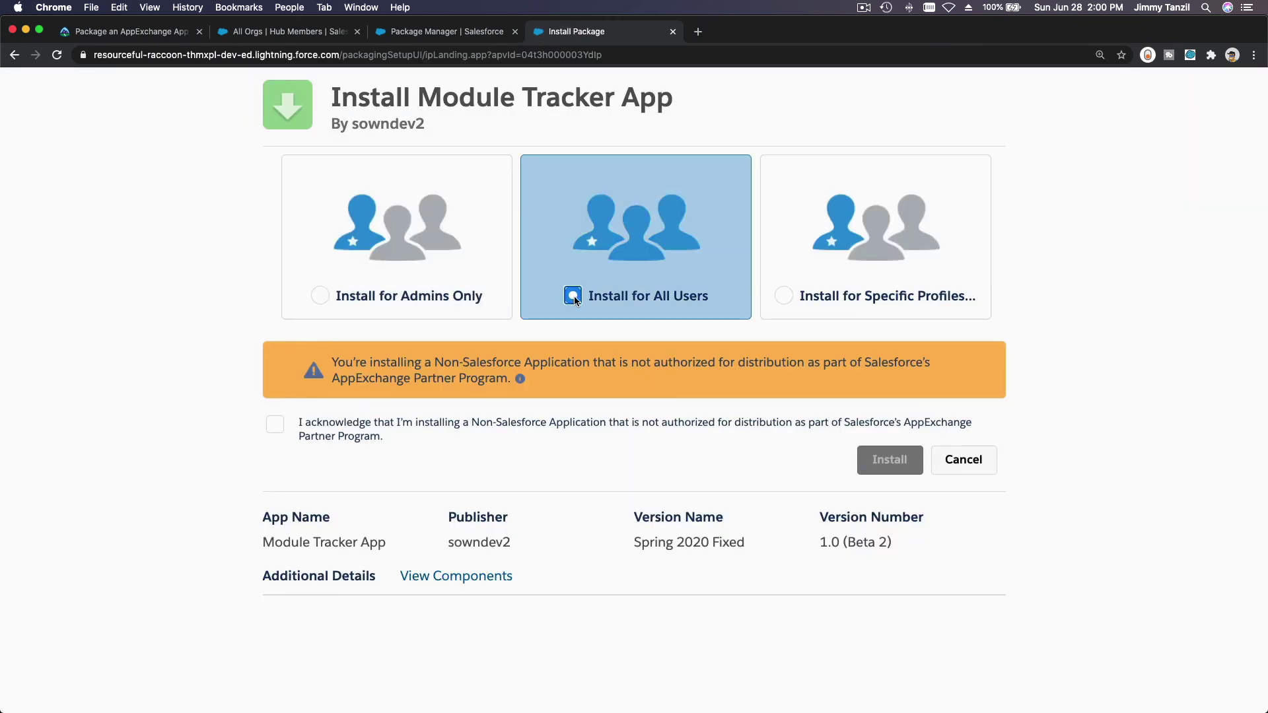
click(277, 426)
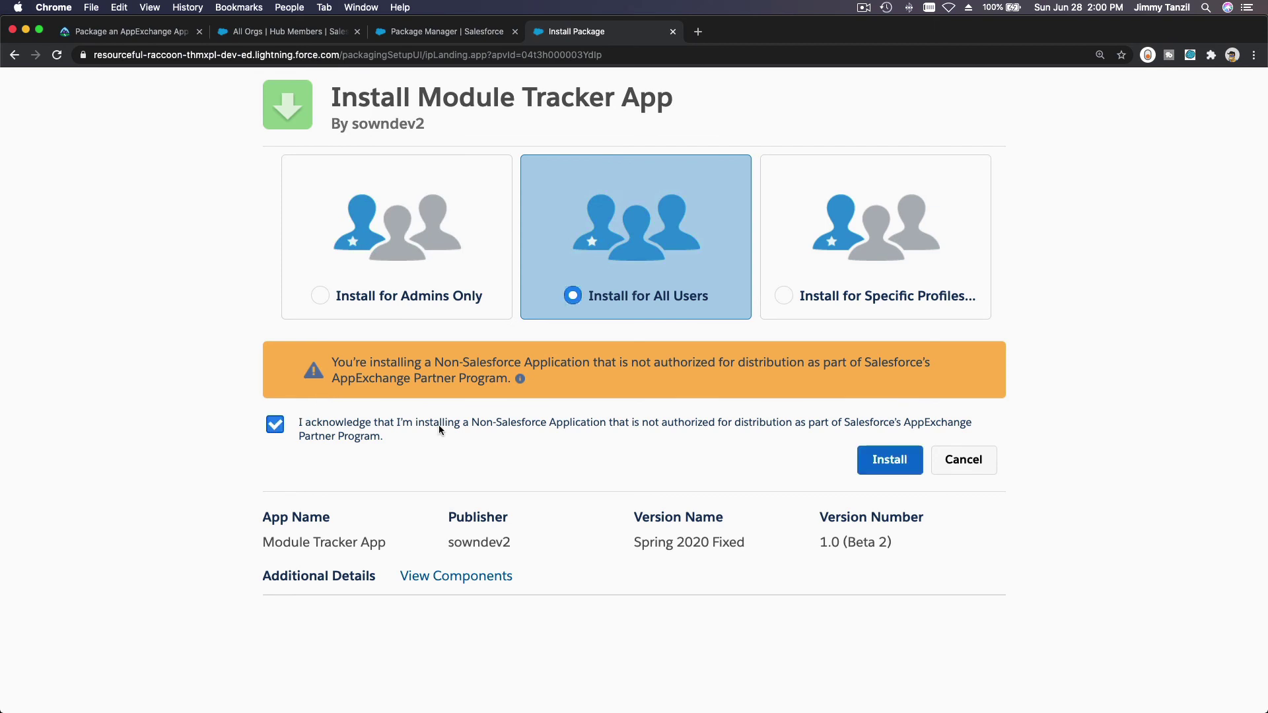
click(882, 460)
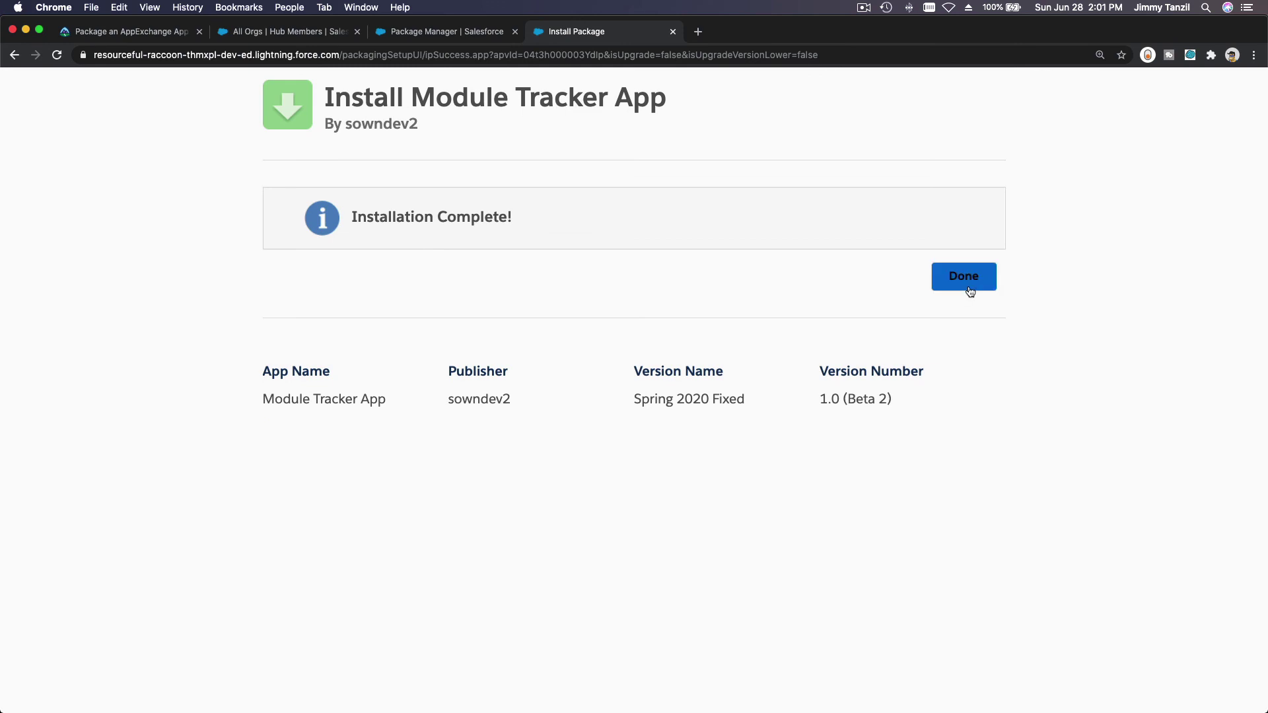
click(970, 292)
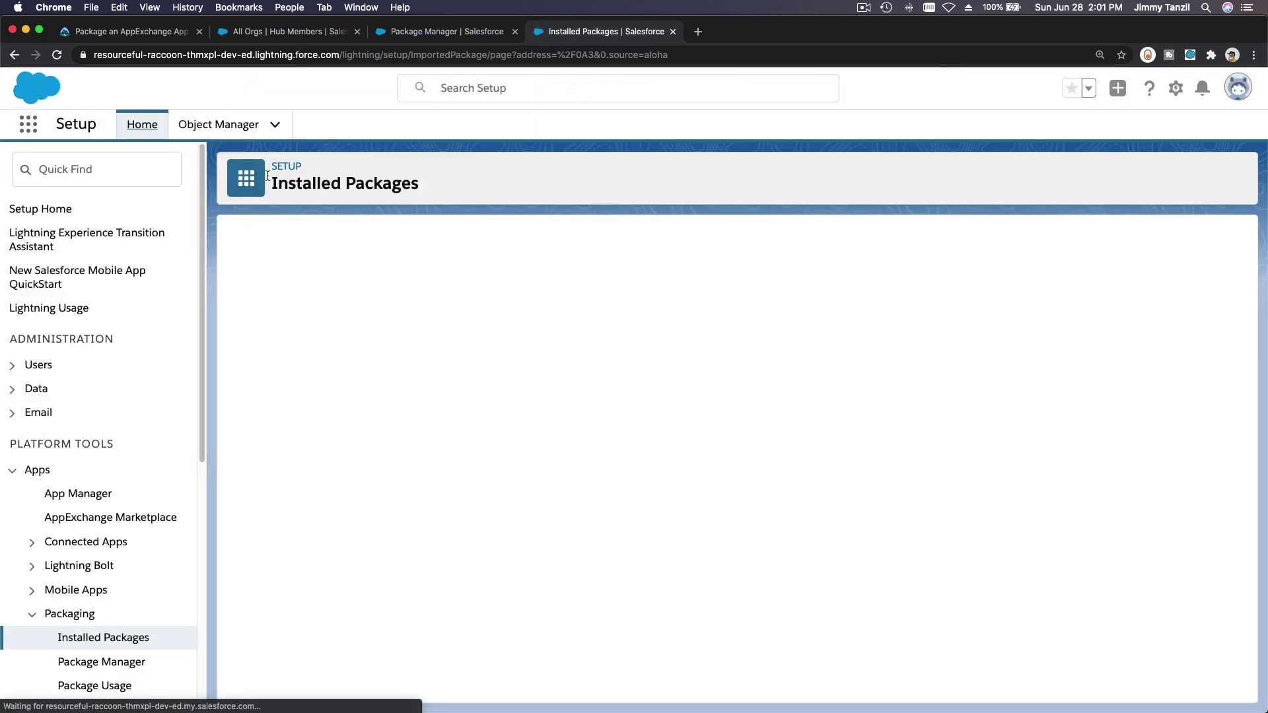
Step: Check in App Manager that Module_Tracker is a Lightning (Managed) app, then return to Trailhead
click(27, 125)
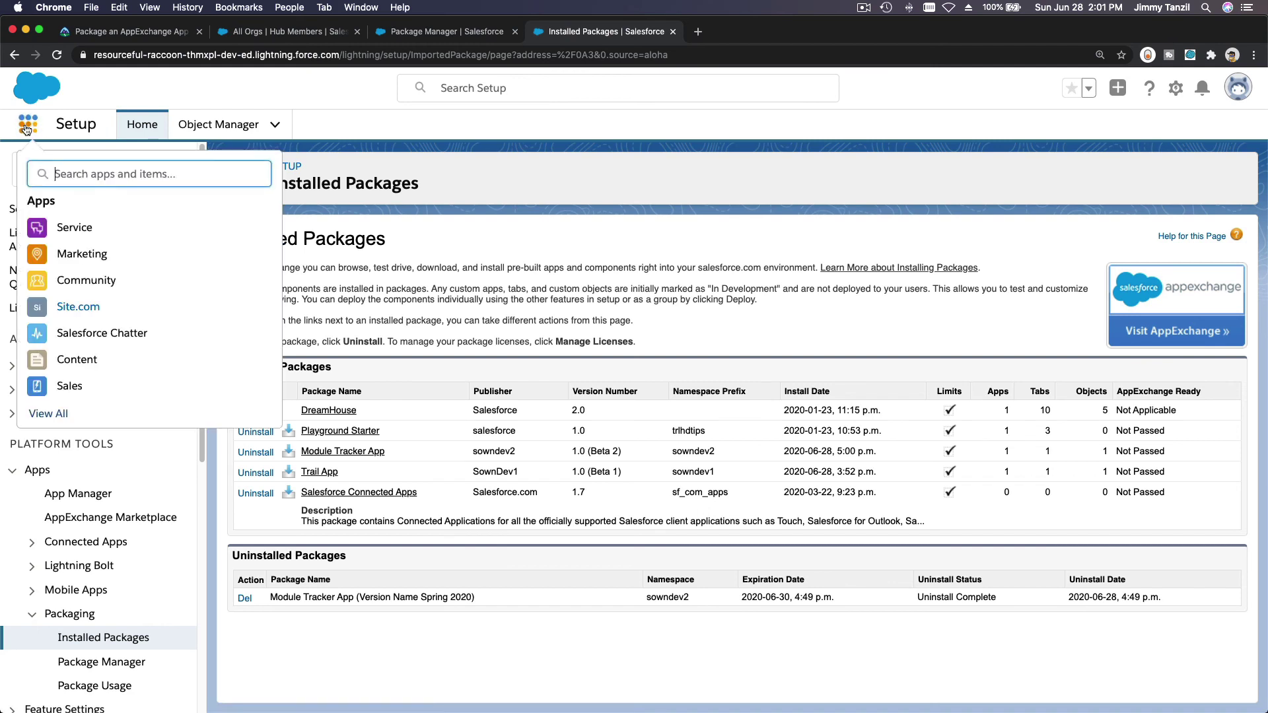
click(363, 167)
click(100, 169)
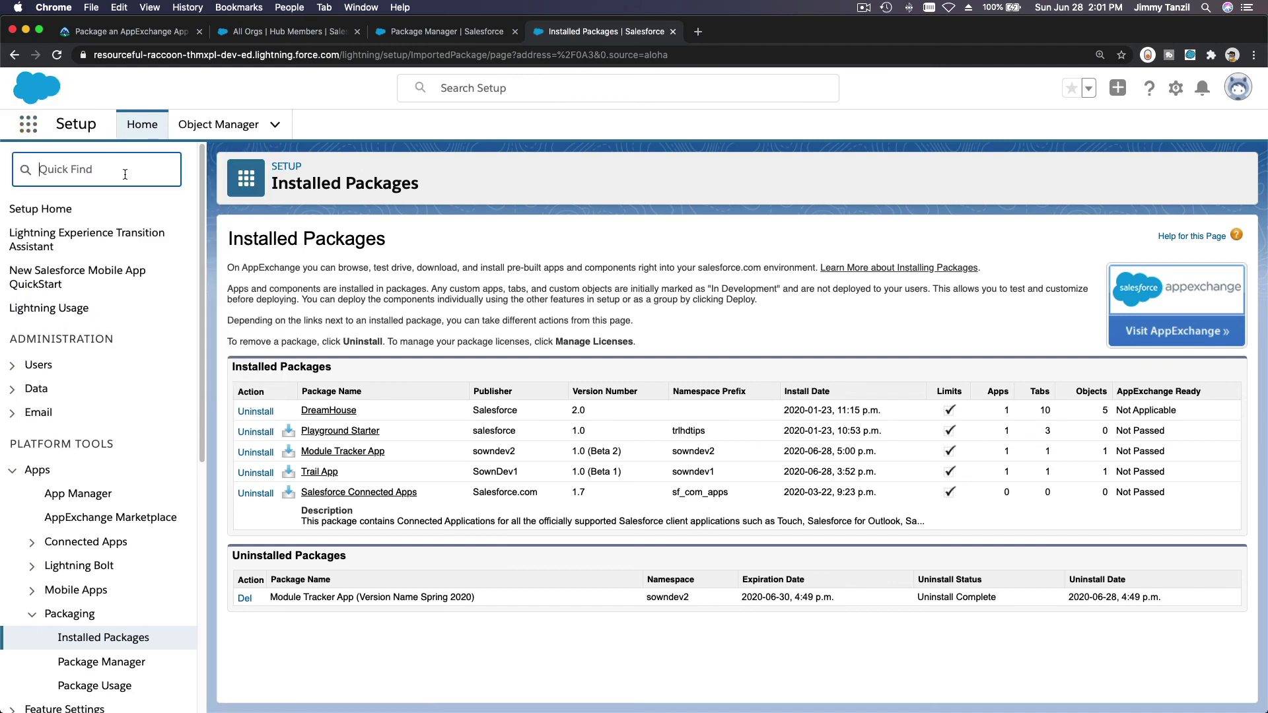
text(App)
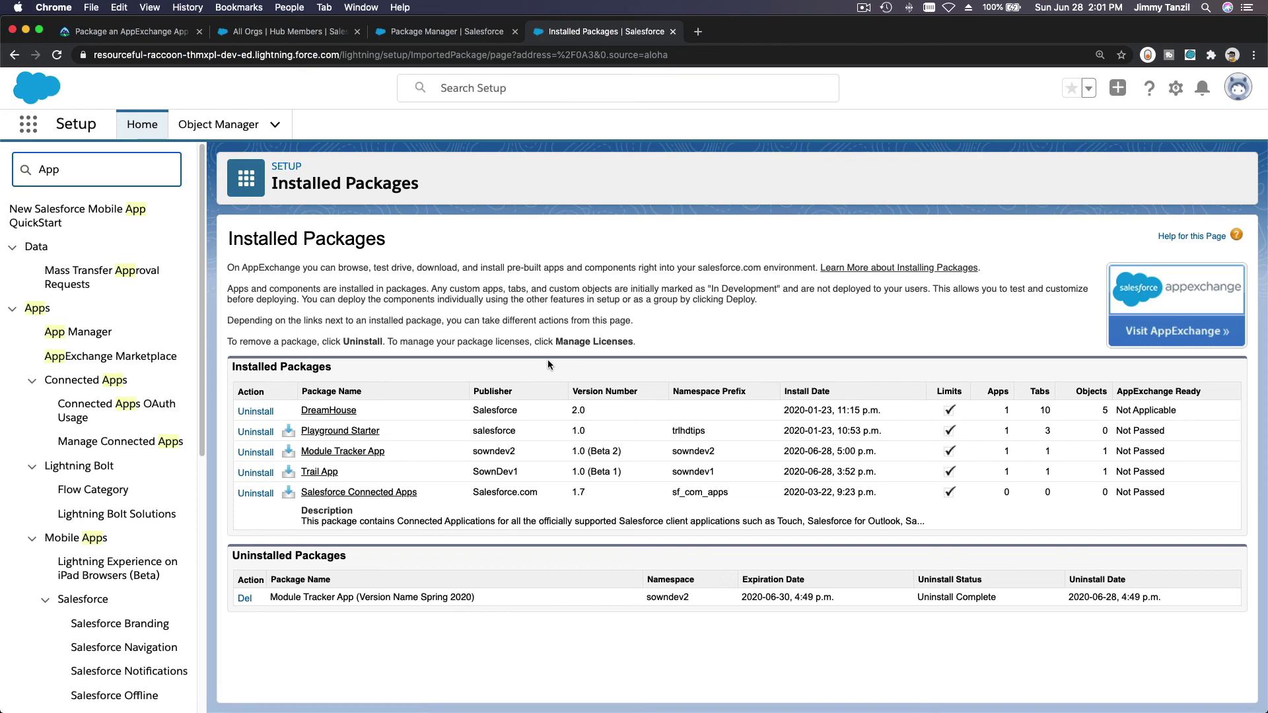
click(78, 331)
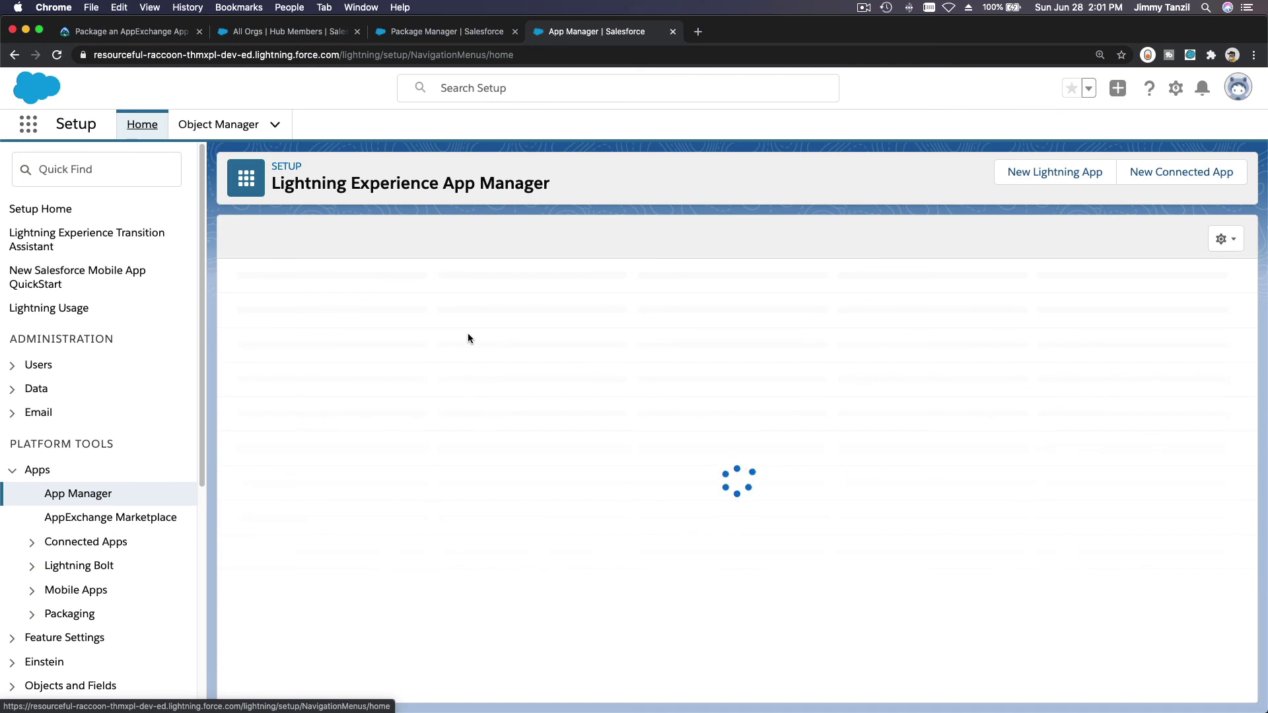
scroll(468, 338, down, 10)
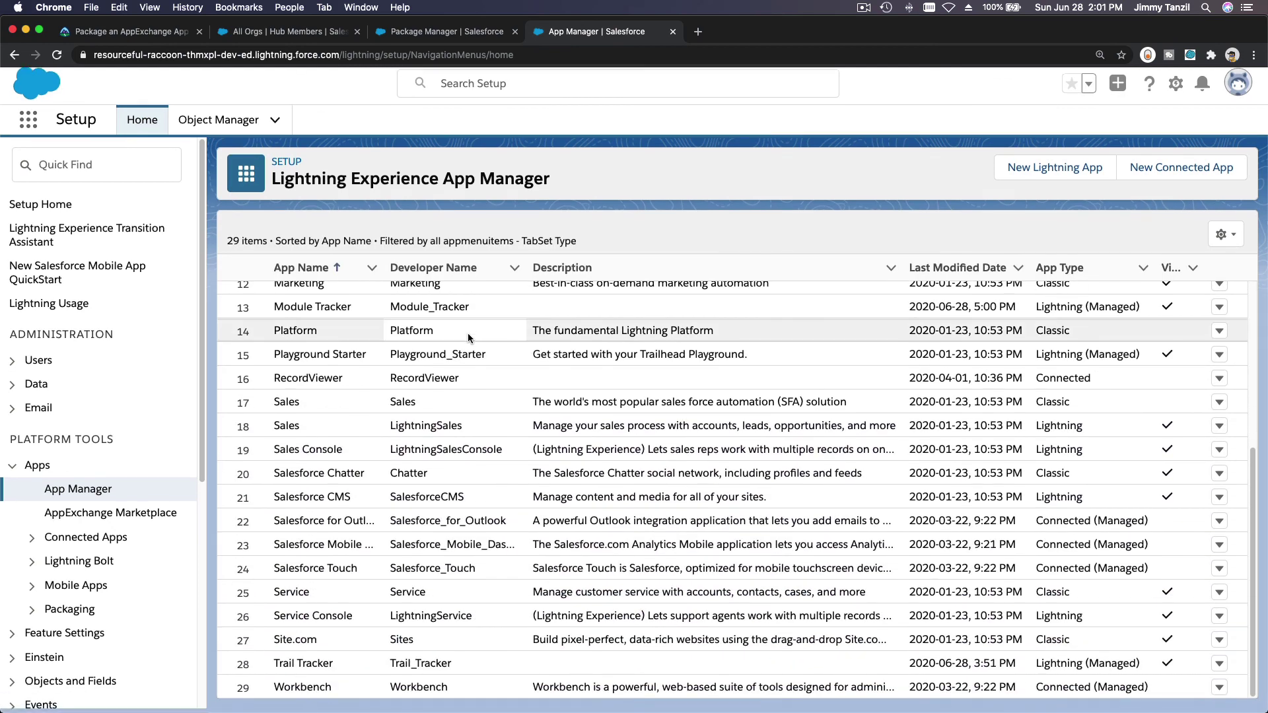
scroll(420, 576, up, 3)
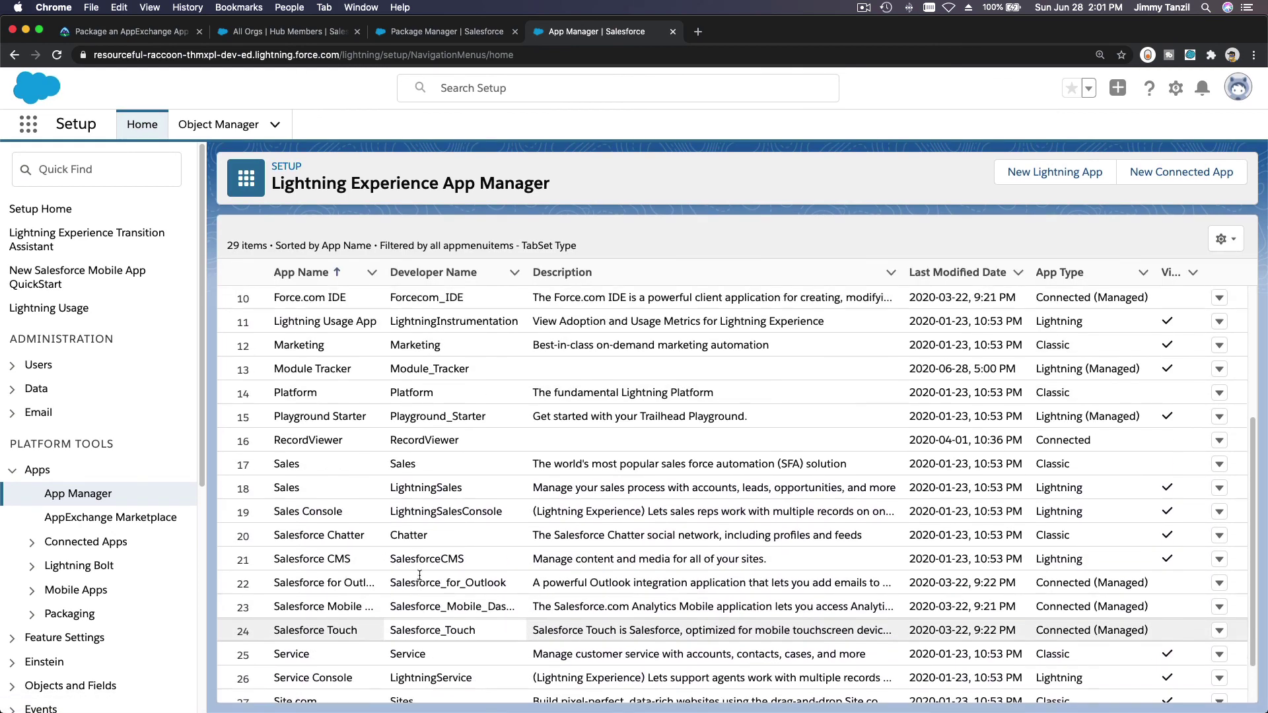
scroll(422, 568, up, 1)
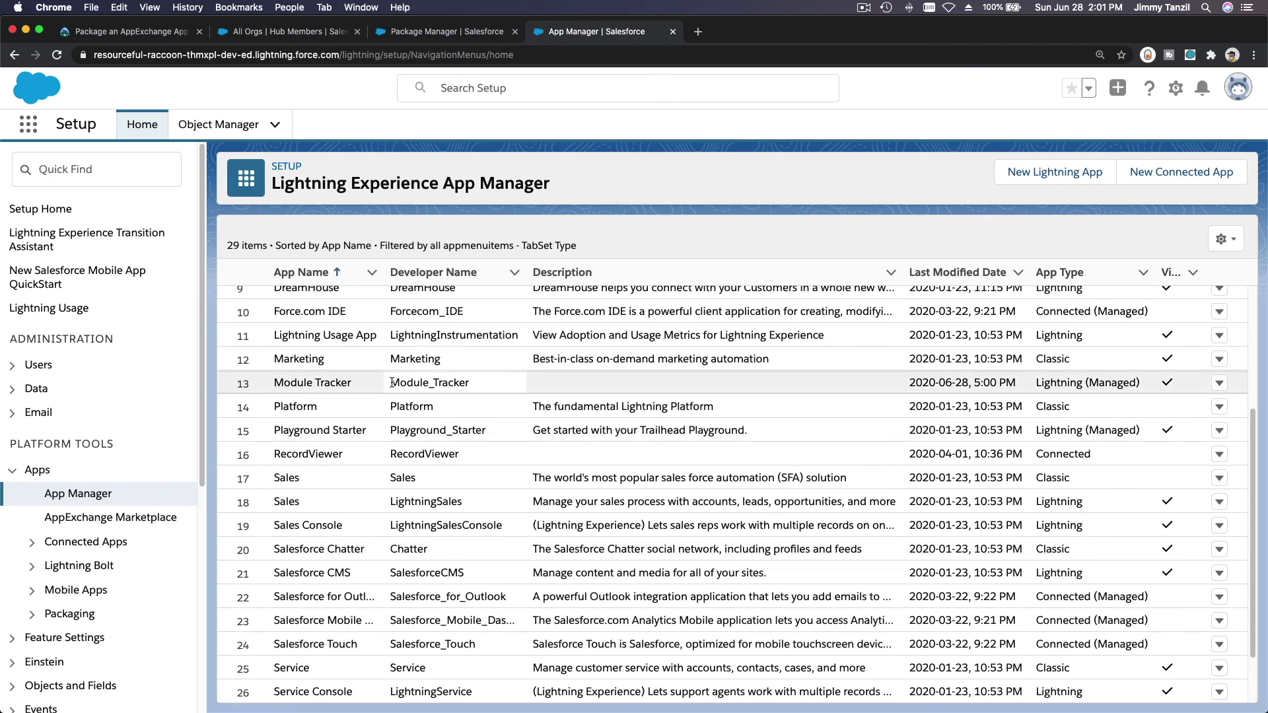
drag(393, 383, 468, 381)
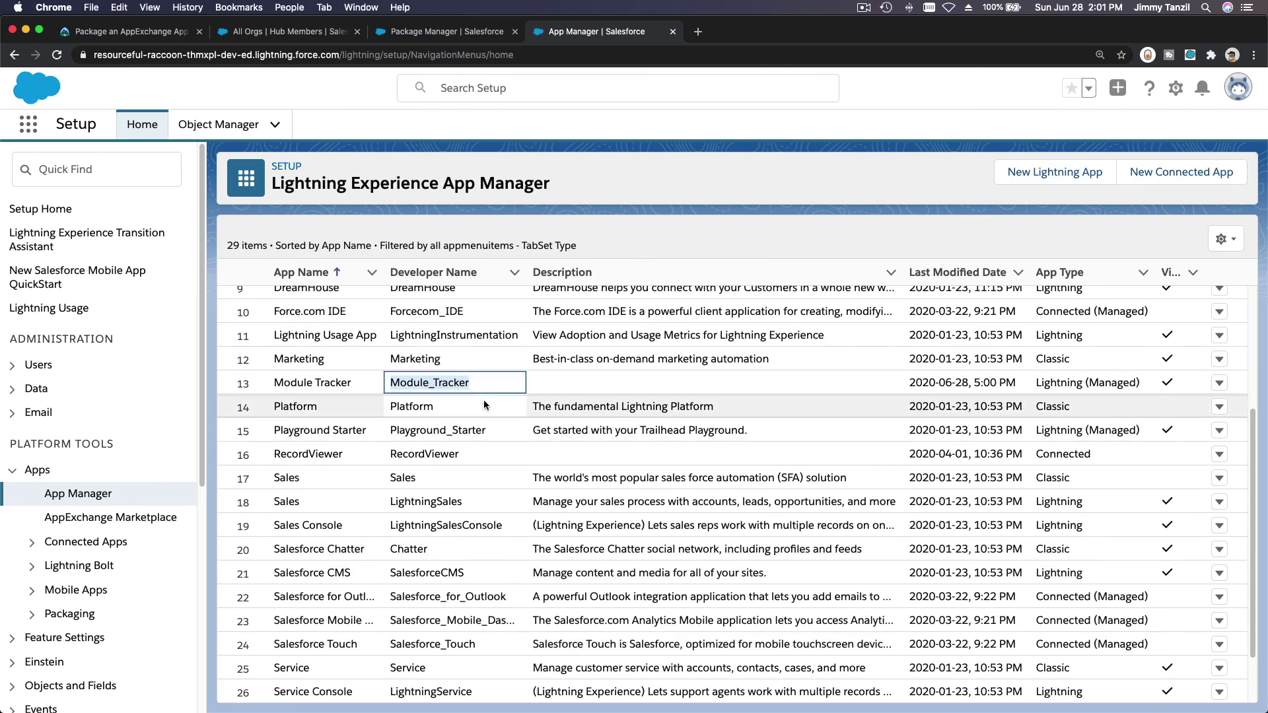
click(129, 43)
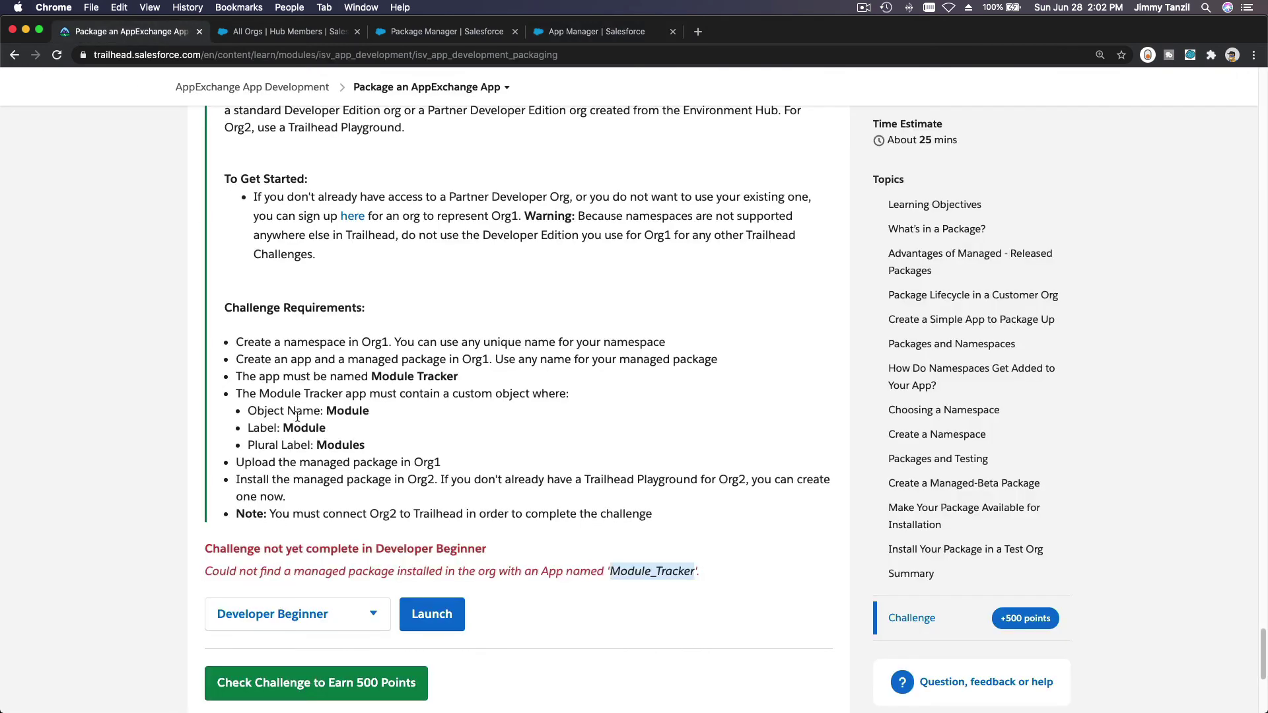
Step: Clear the old error and run 'Check Challenge to Earn 500 Points' again
click(639, 616)
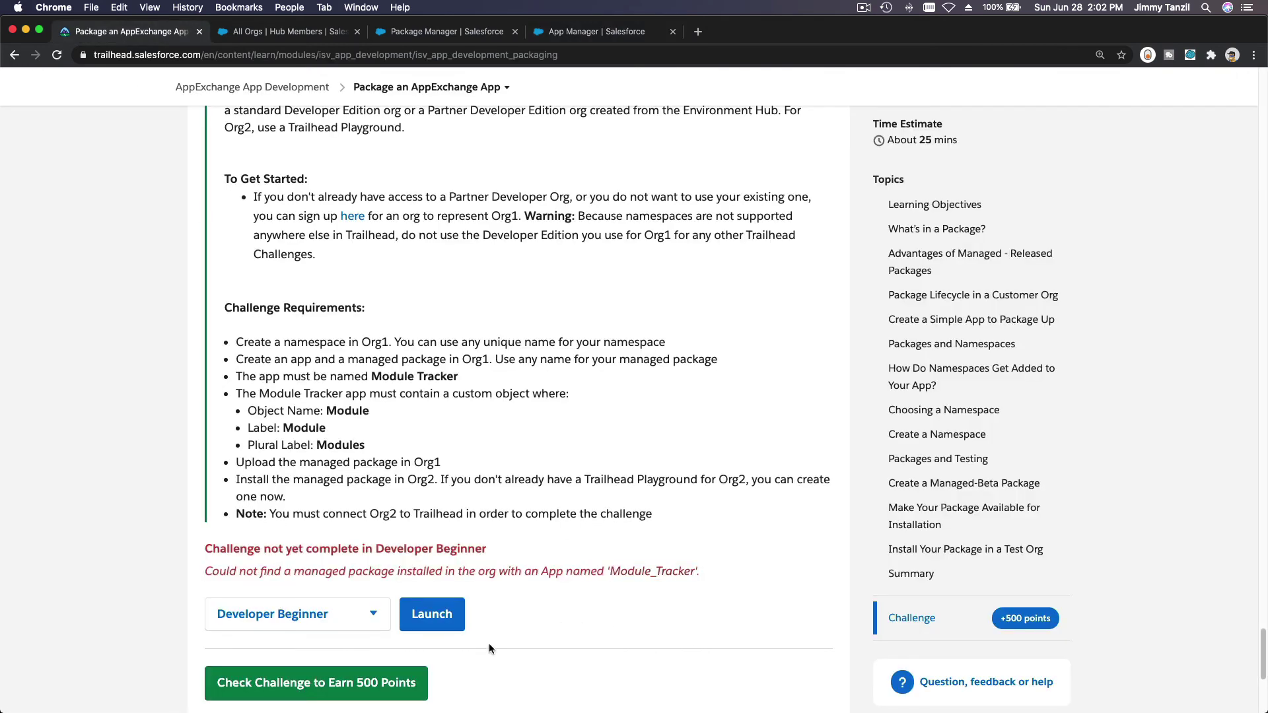
click(376, 684)
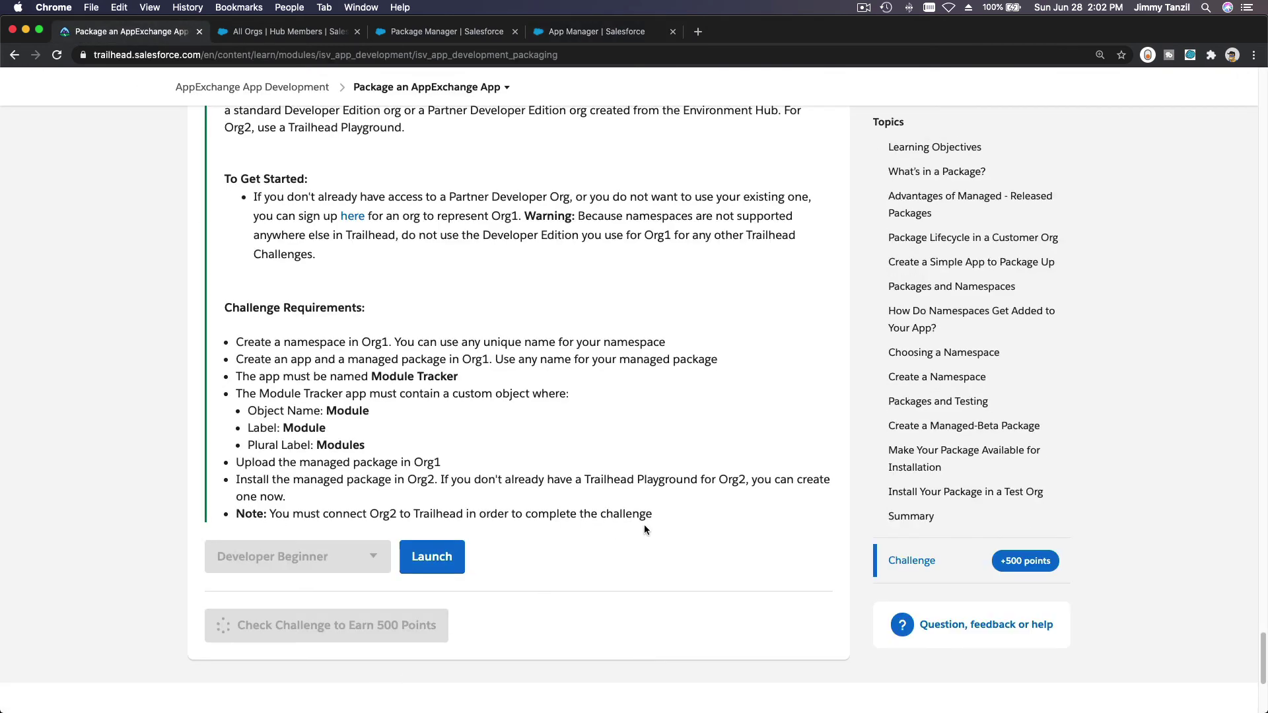